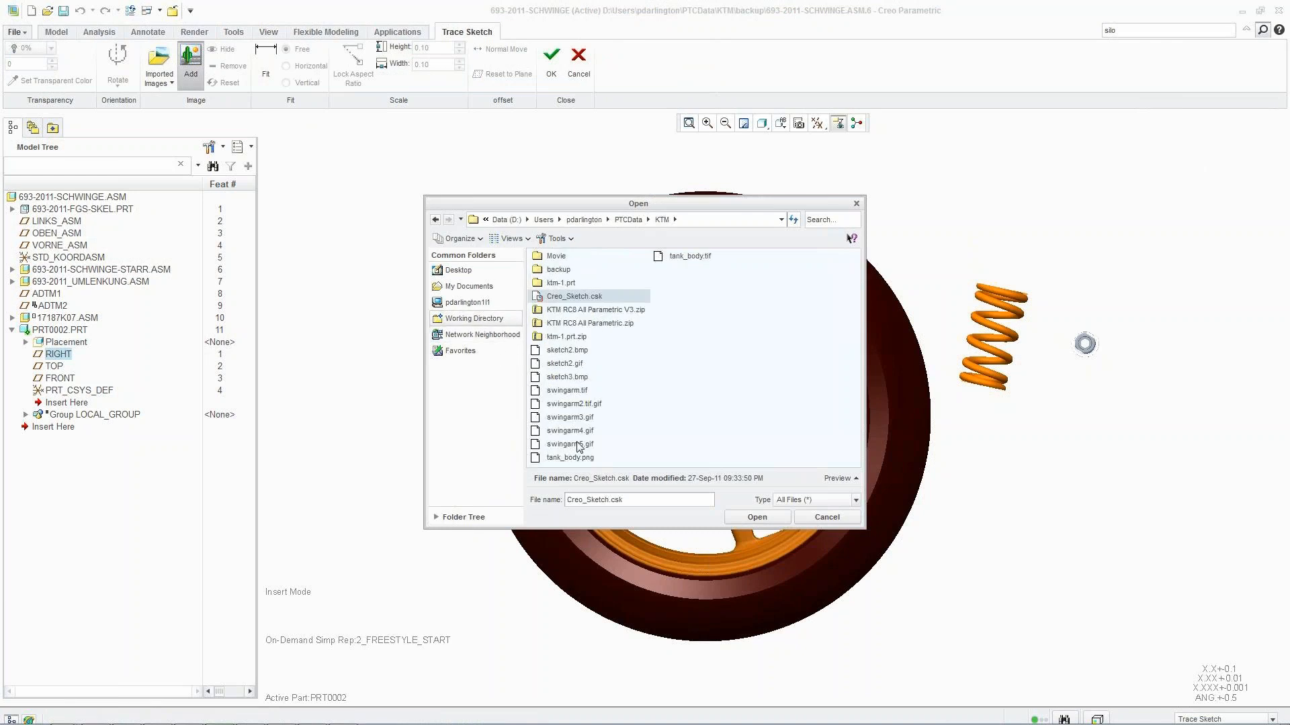
# Add the swingarm5.gif image to the RIGHT plane, rotate it 90° right and position it over the wheel hub.
pyautogui.doubleClick(579, 447)
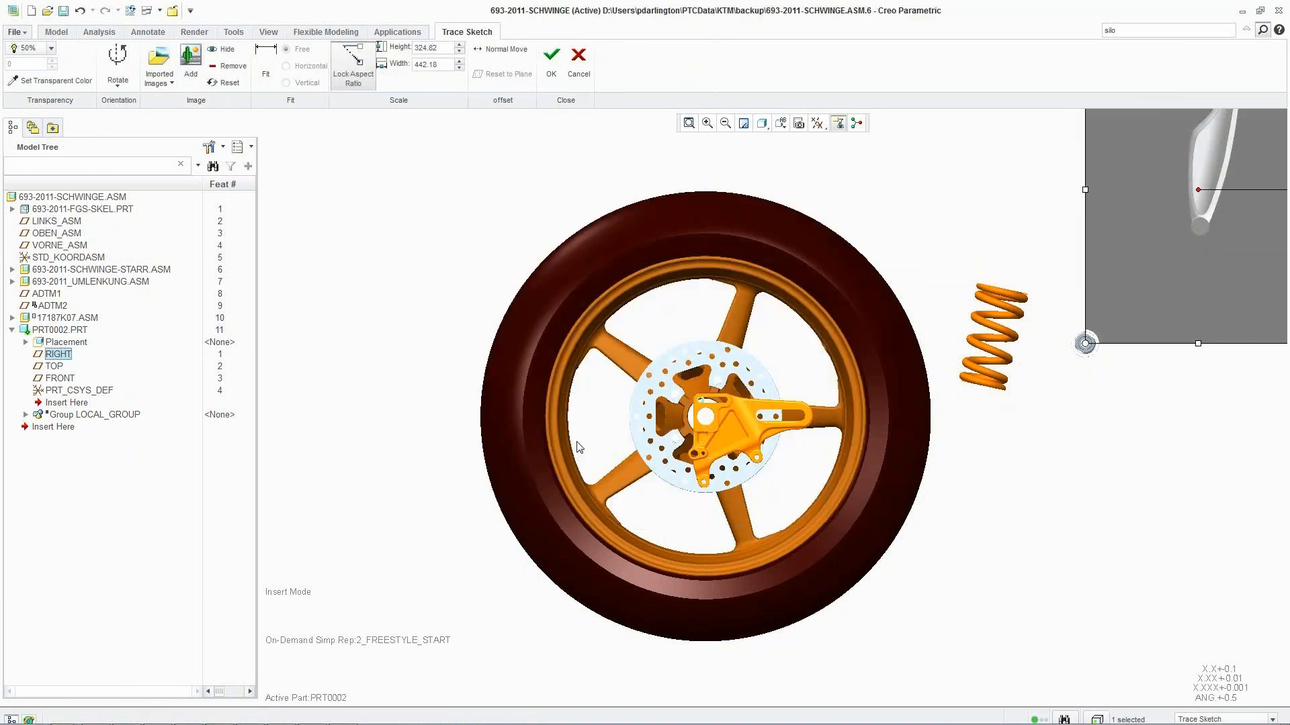
pyautogui.click(128, 86)
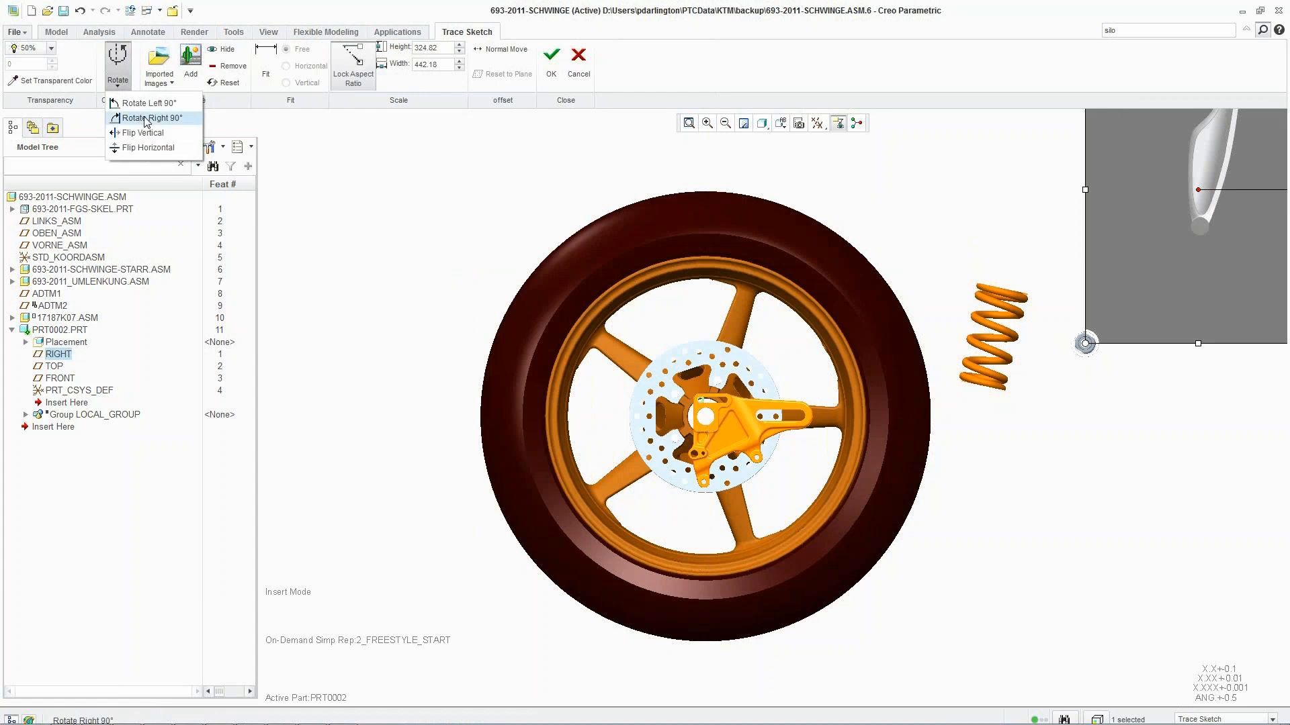
pyautogui.click(146, 118)
pyautogui.moveTo(1169, 222)
pyautogui.mouseDown()
pyautogui.moveTo(976, 379)
pyautogui.moveTo(722, 469)
pyautogui.mouseUp()
# Try offsetting the swingarm image normal to its plane, and reset it to the original plane.
pyautogui.click(505, 50)
pyautogui.moveTo(876, 367)
pyautogui.mouseDown(button='middle')
pyautogui.moveTo(834, 390)
pyautogui.moveTo(819, 356)
pyautogui.mouseUp(button='middle')
pyautogui.moveTo(820, 354); pyautogui.dragTo(781, 406)
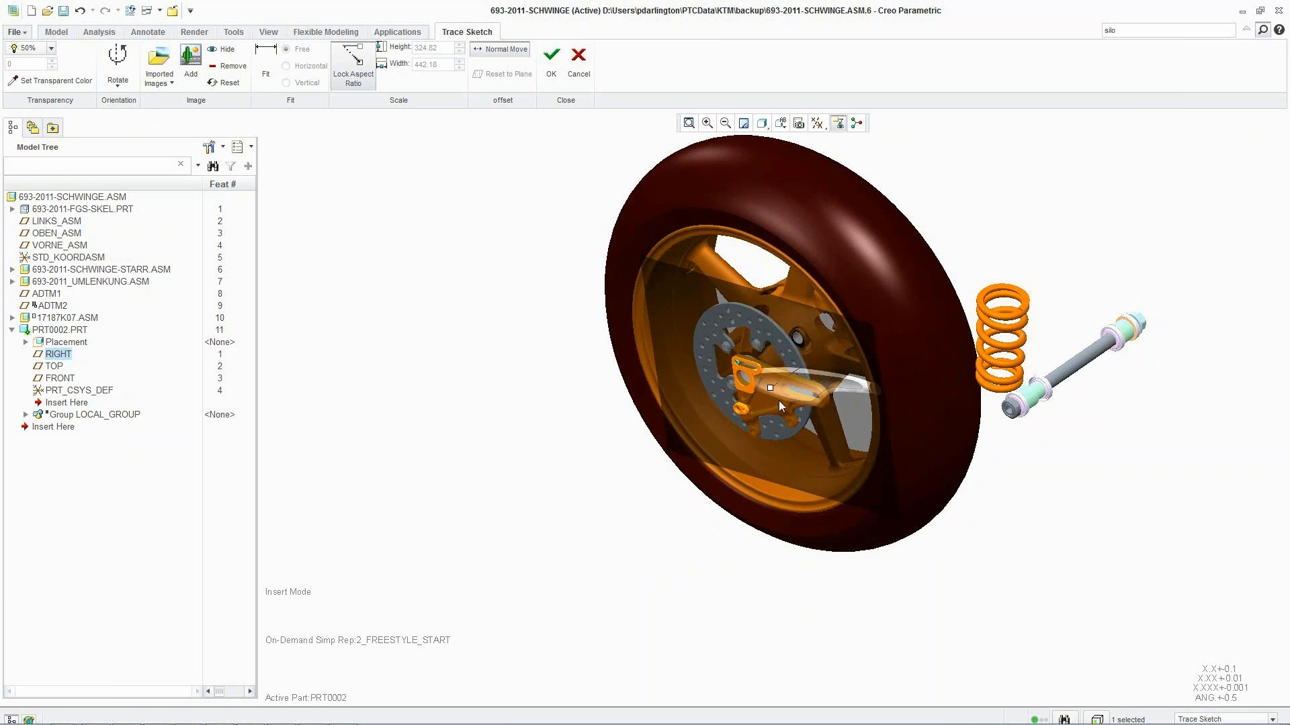
pyautogui.click(500, 49)
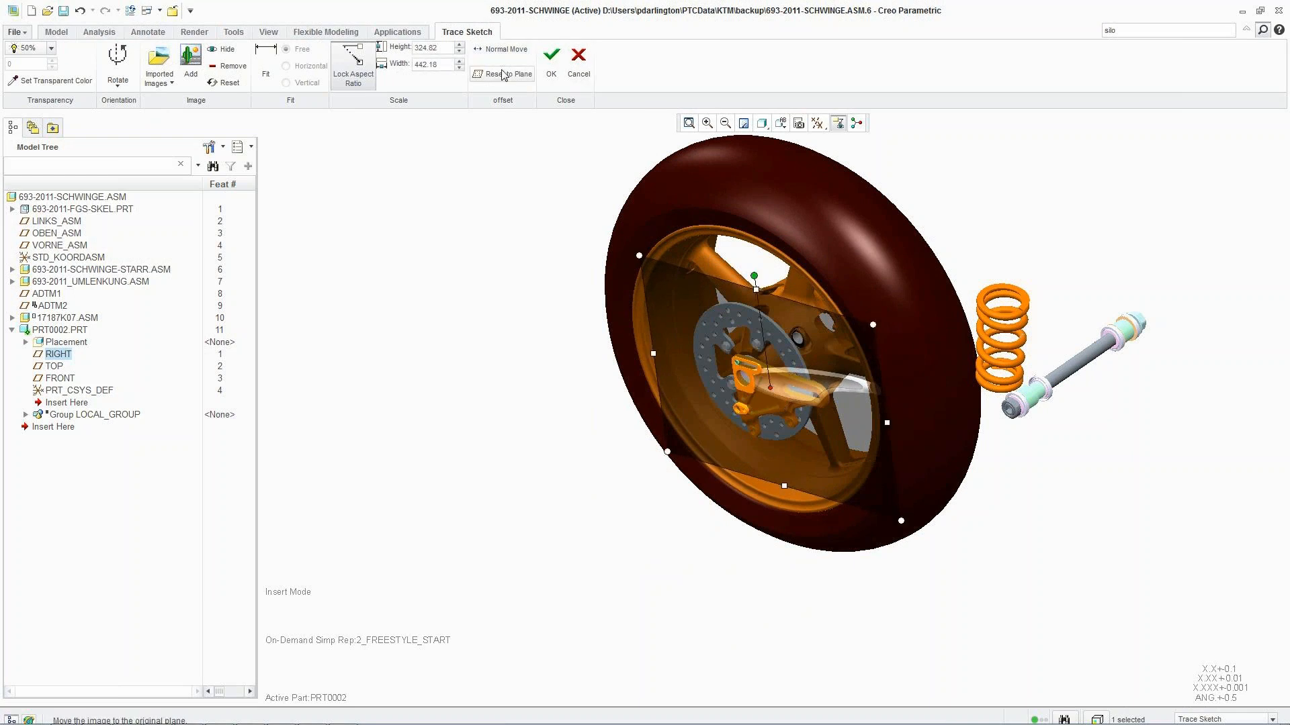
pyautogui.click(502, 76)
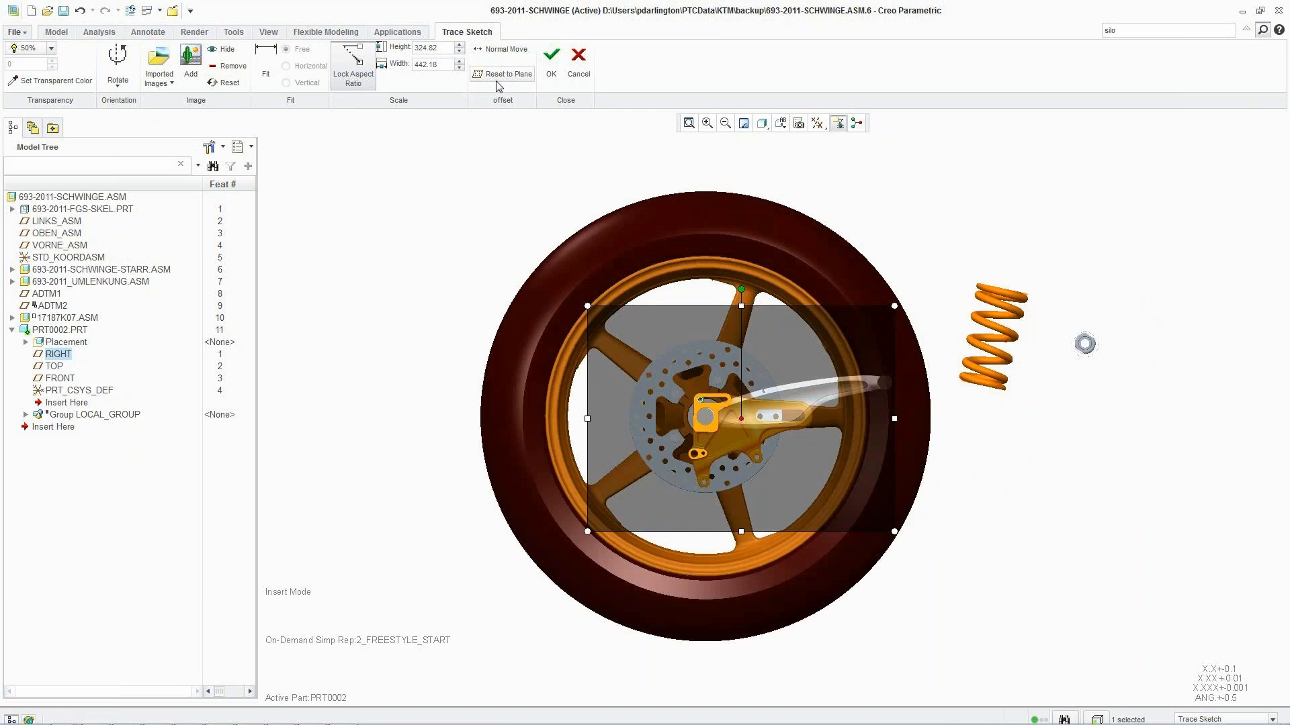
# Enlarge the swingarm image to about 934 wide so it reaches the pivot bolt, set its transparency to 15% and close the trace sketch.
pyautogui.moveTo(894, 308); pyautogui.dragTo(1106, 182)
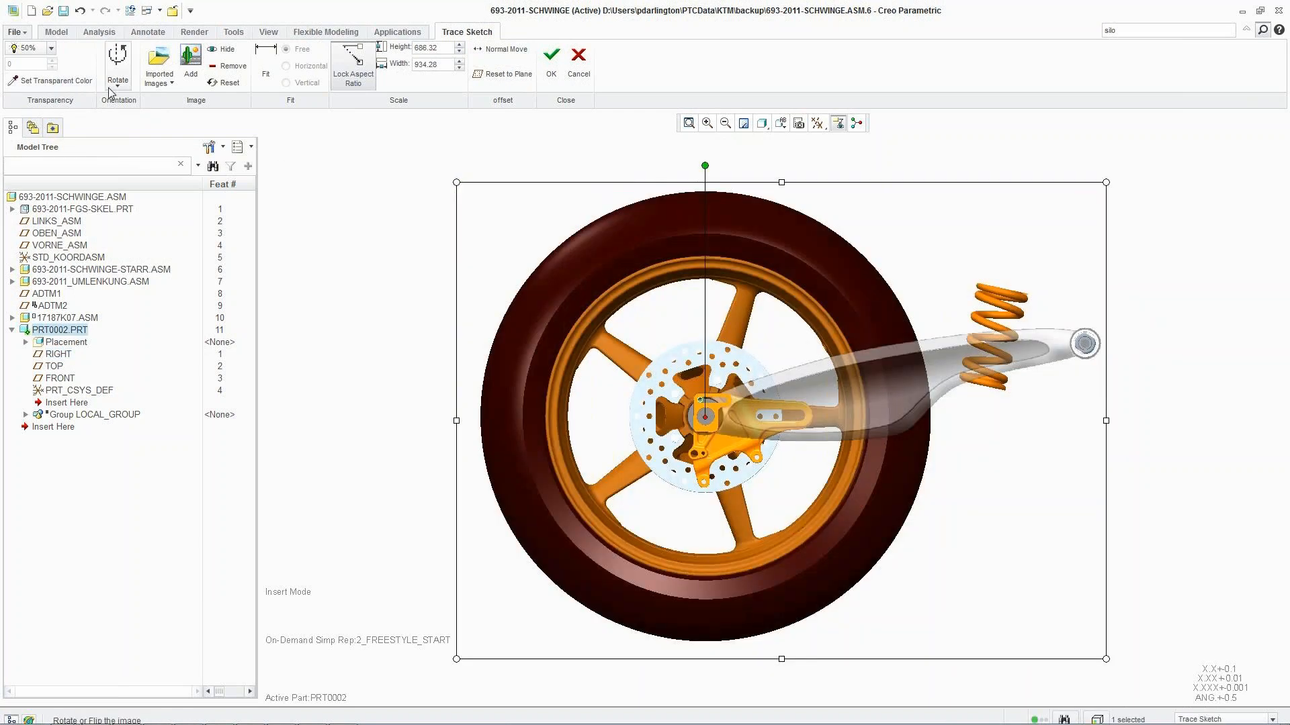
pyautogui.click(51, 48)
pyautogui.click(27, 74)
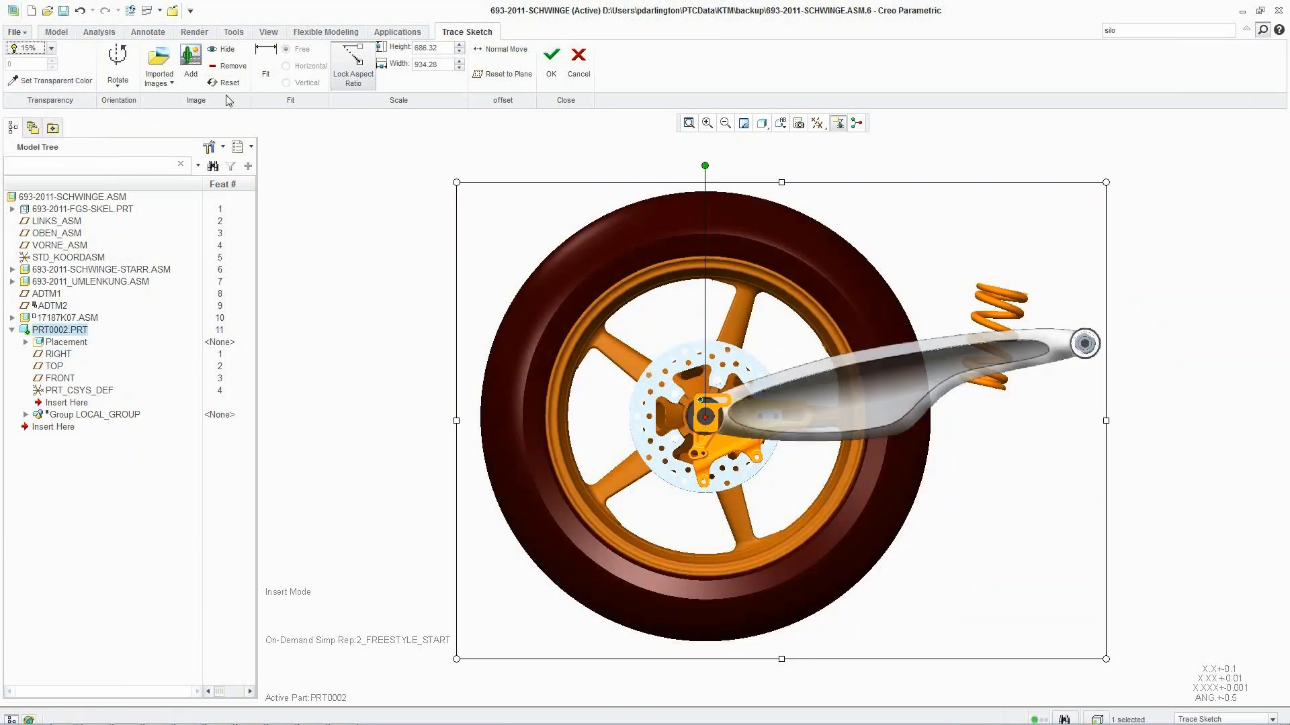
pyautogui.click(579, 62)
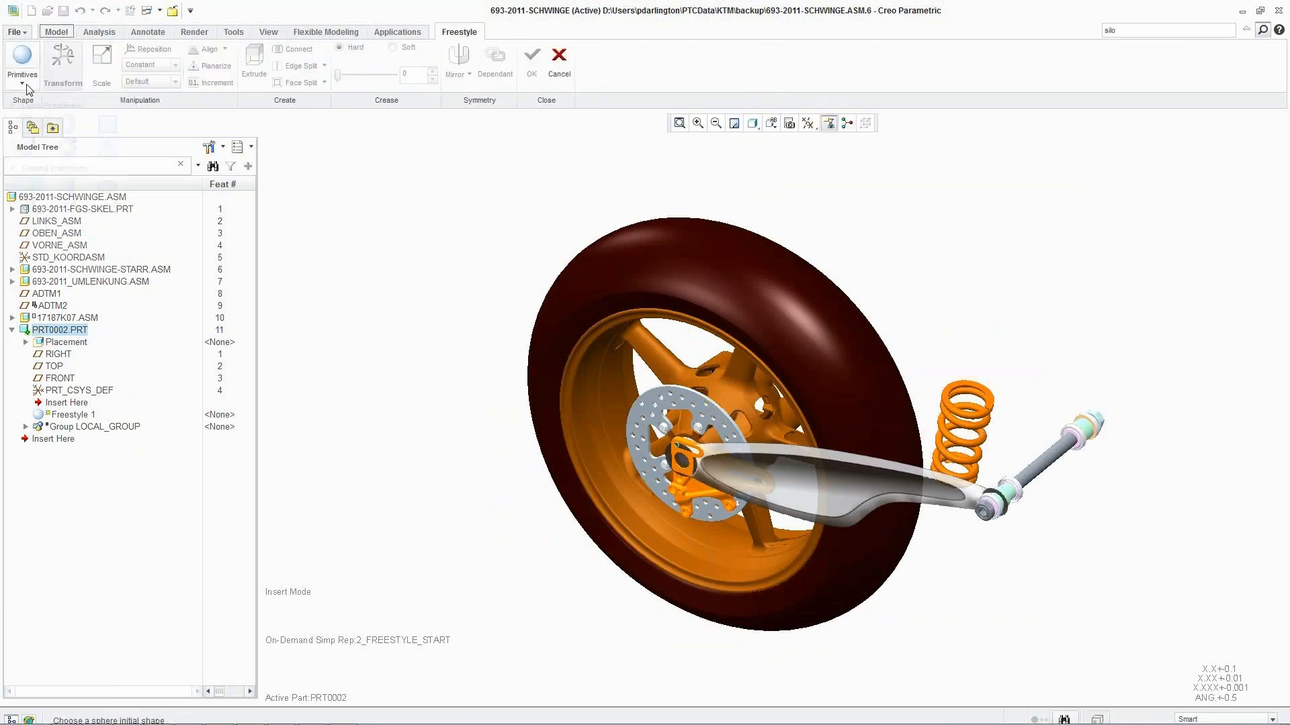
# Insert a closed box primitive as the starting shape of the Freestyle feature.
pyautogui.click(27, 86)
pyautogui.click(28, 239)
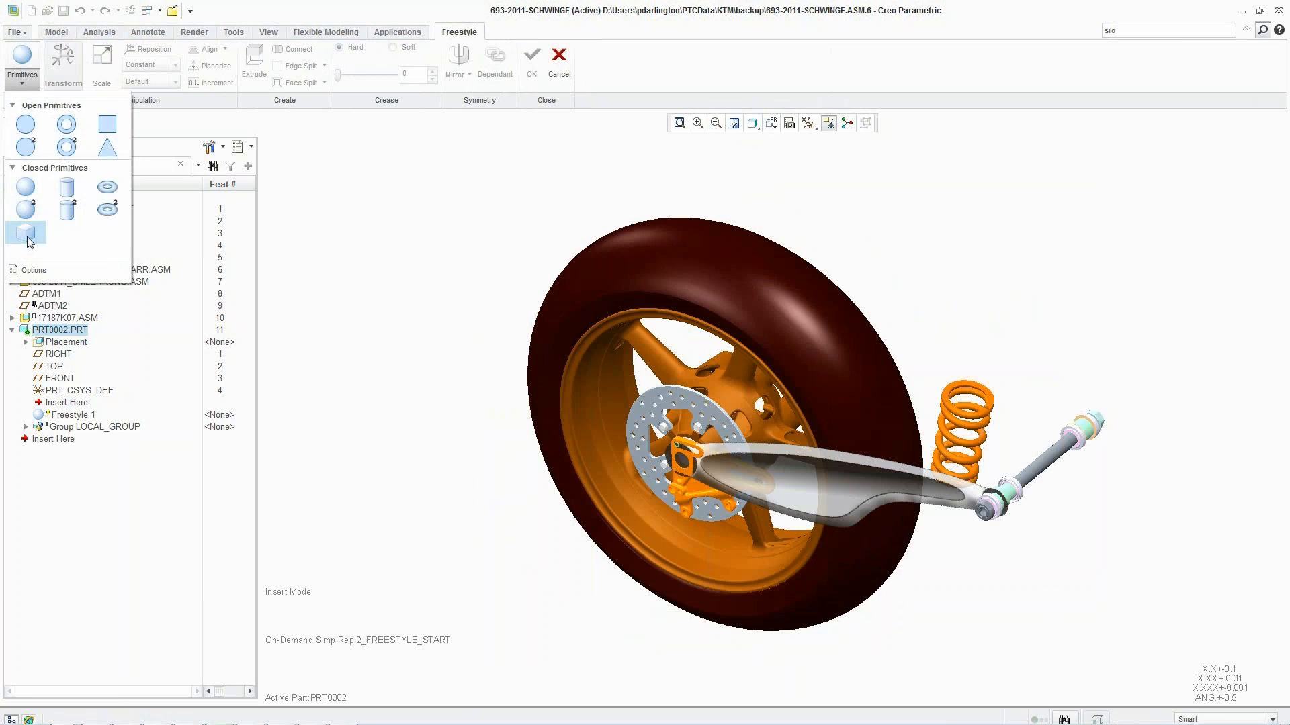
pyautogui.click(27, 236)
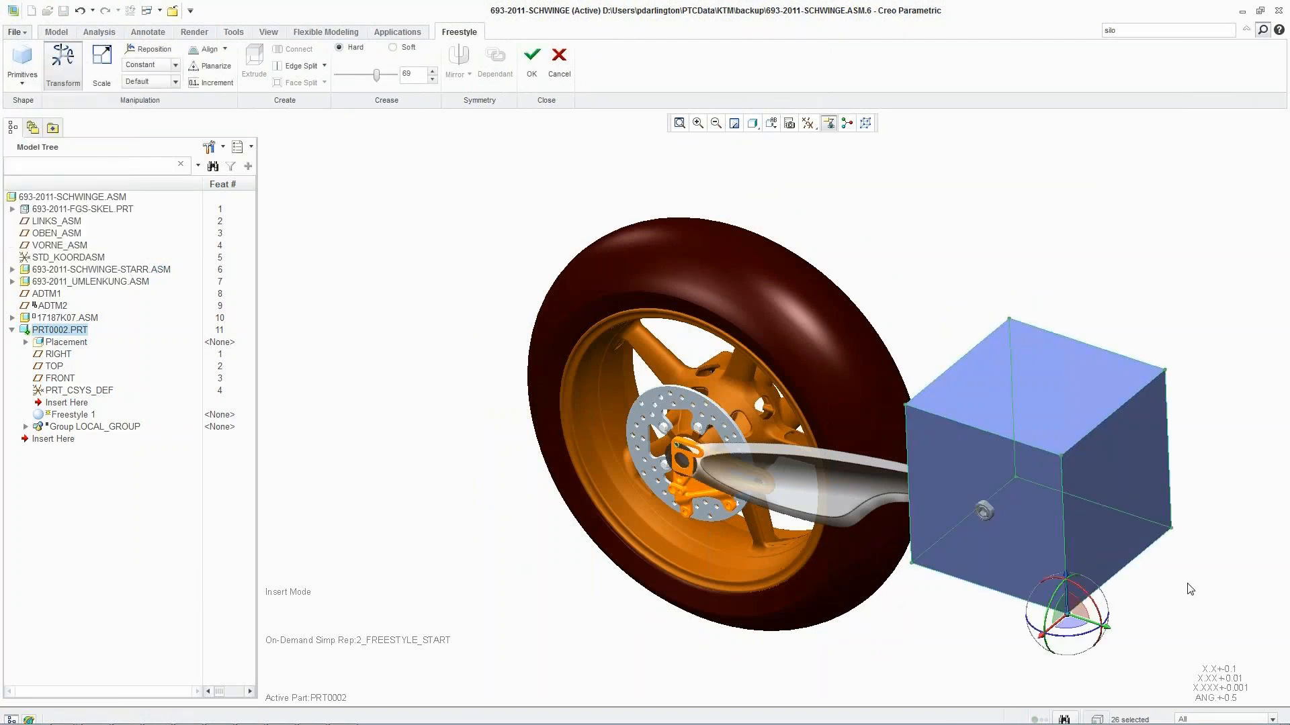
# Scale the box down to the swingarm's pivot end and move its far face in, leaving a thin block around the pivot bolt.
pyautogui.rightClick(1185, 420)
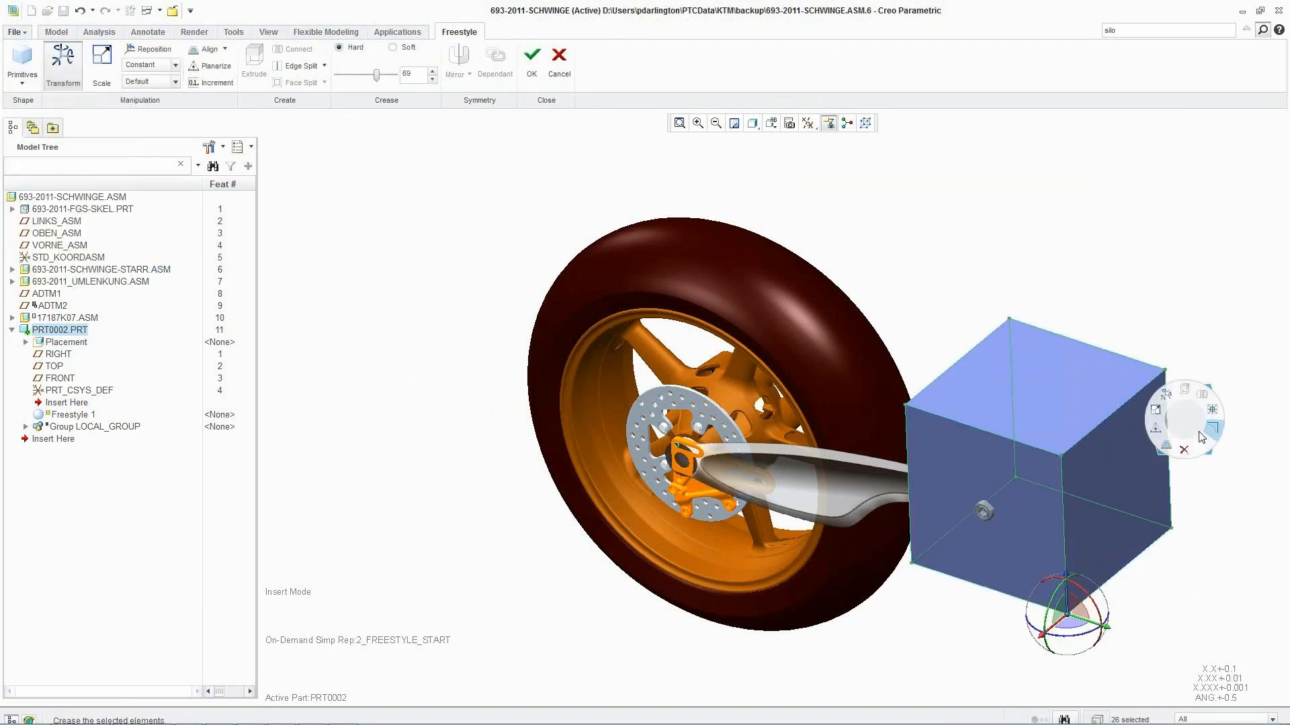
pyautogui.click(1155, 416)
pyautogui.moveTo(1052, 375); pyautogui.dragTo(1131, 488)
pyautogui.rightClick(1068, 302)
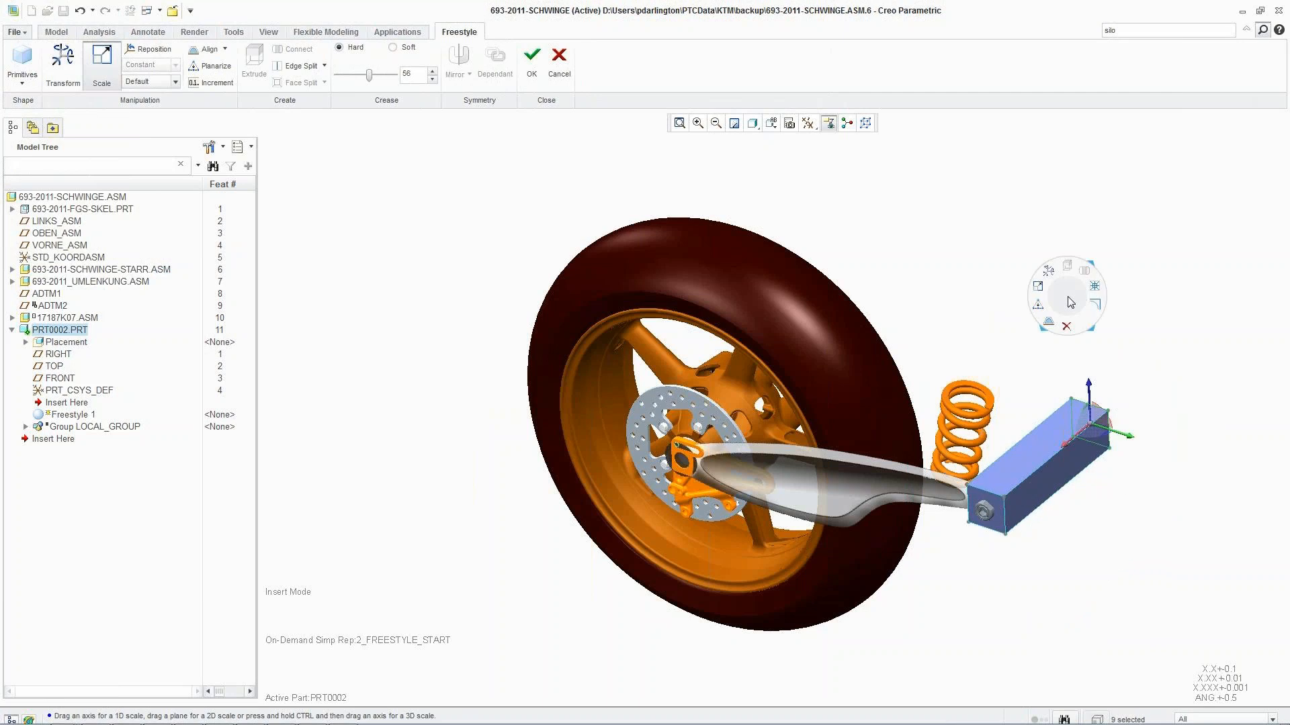
pyautogui.click(1046, 278)
pyautogui.moveTo(1067, 438); pyautogui.dragTo(982, 512)
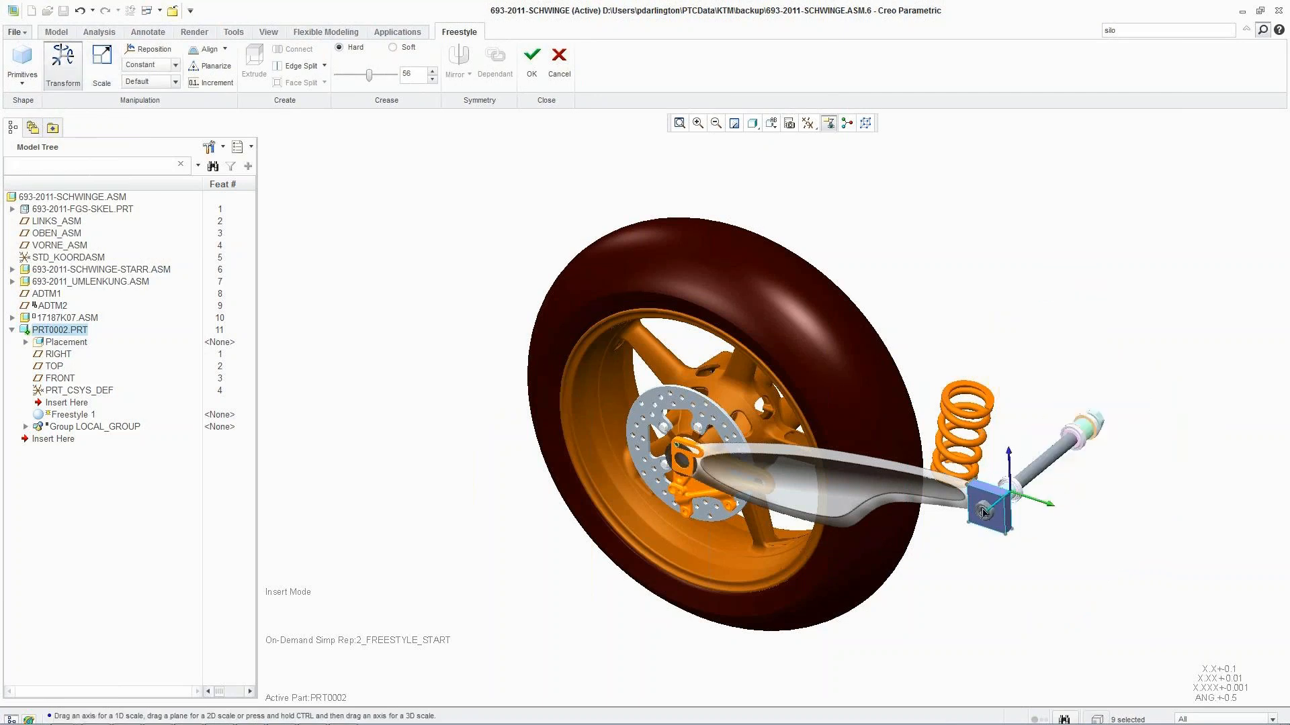
# Extrude the block's wheel-side face along the traced swingarm to below the spring, angling it to follow the image.
pyautogui.moveTo(985, 510); pyautogui.dragTo(1115, 483, button='middle')
pyautogui.scroll(3, 965, 554)
pyautogui.click(967, 496)
pyautogui.moveTo(967, 496); pyautogui.dragTo(945, 560, button='middle')
pyautogui.rightClick(945, 559)
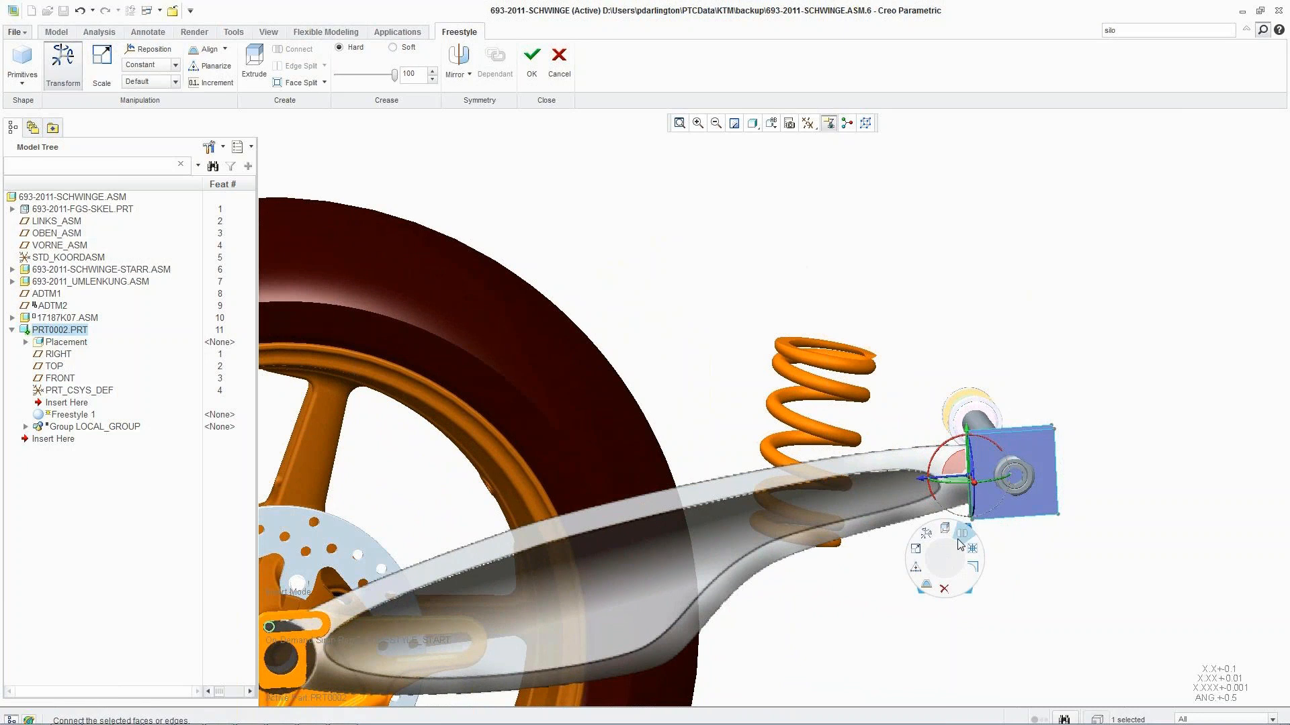
pyautogui.click(944, 529)
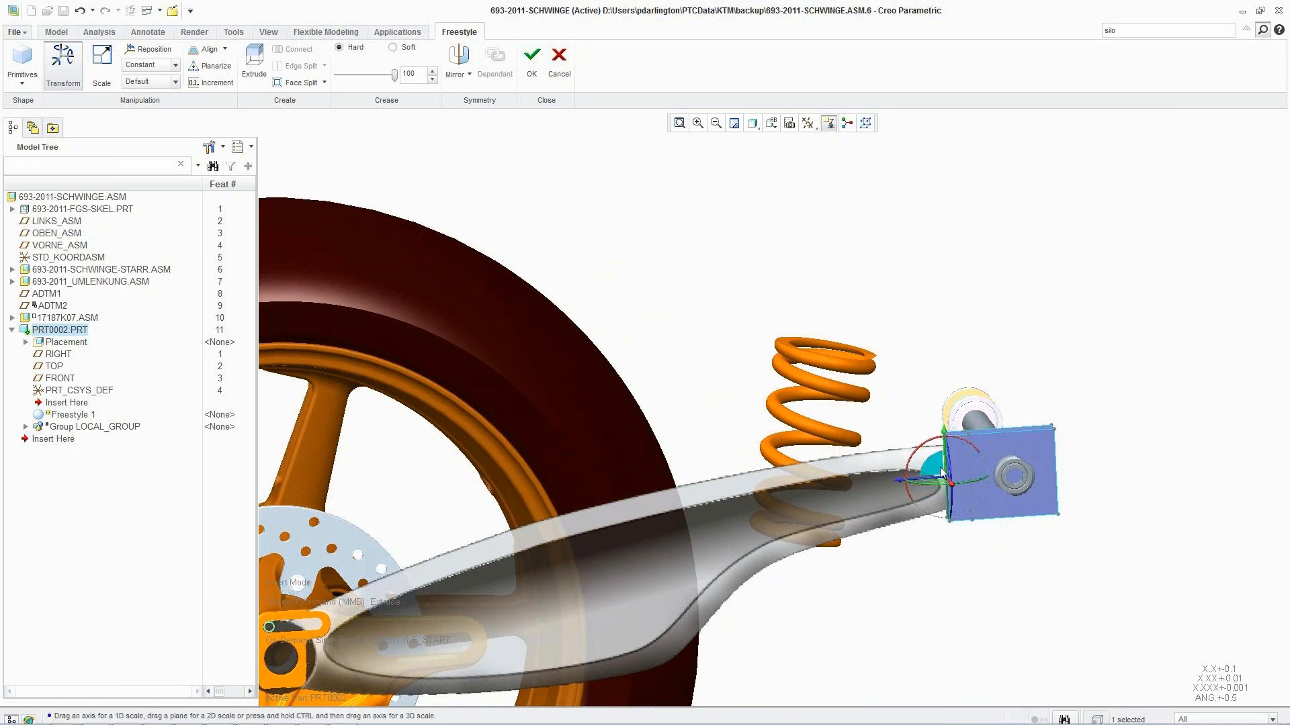
pyautogui.moveTo(886, 482); pyautogui.dragTo(753, 509)
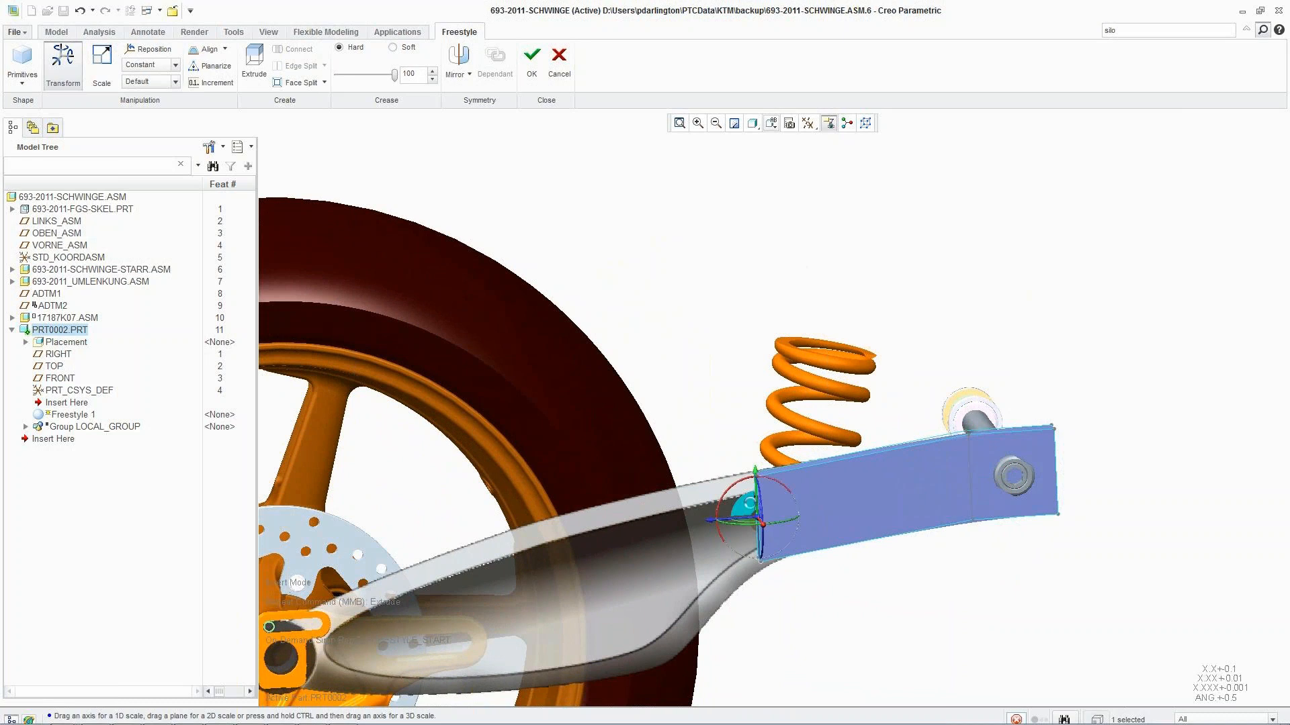
# Extrude the arm's end face again, extending the arm along the image to the wheel hub.
pyautogui.hotkey('ctrl', 'd')
pyautogui.scroll(5, 967, 386)
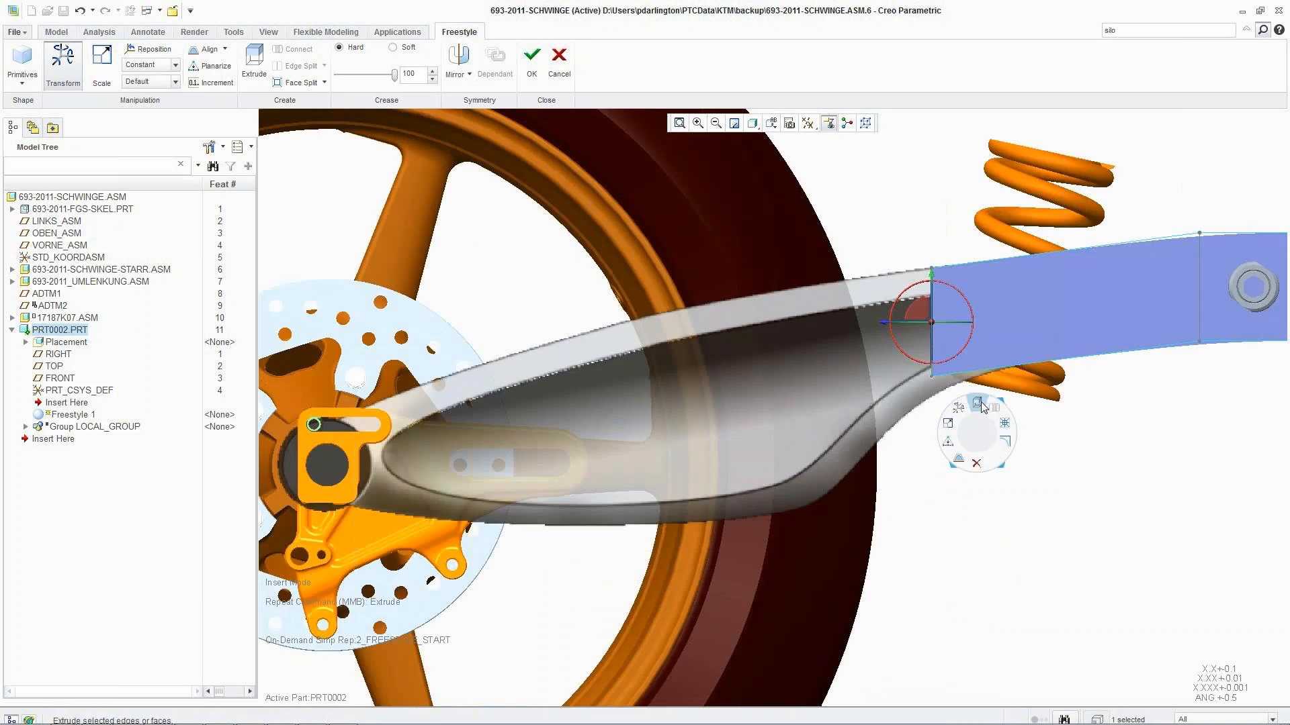
pyautogui.middleClick(983, 435)
pyautogui.moveTo(911, 334); pyautogui.dragTo(297, 430)
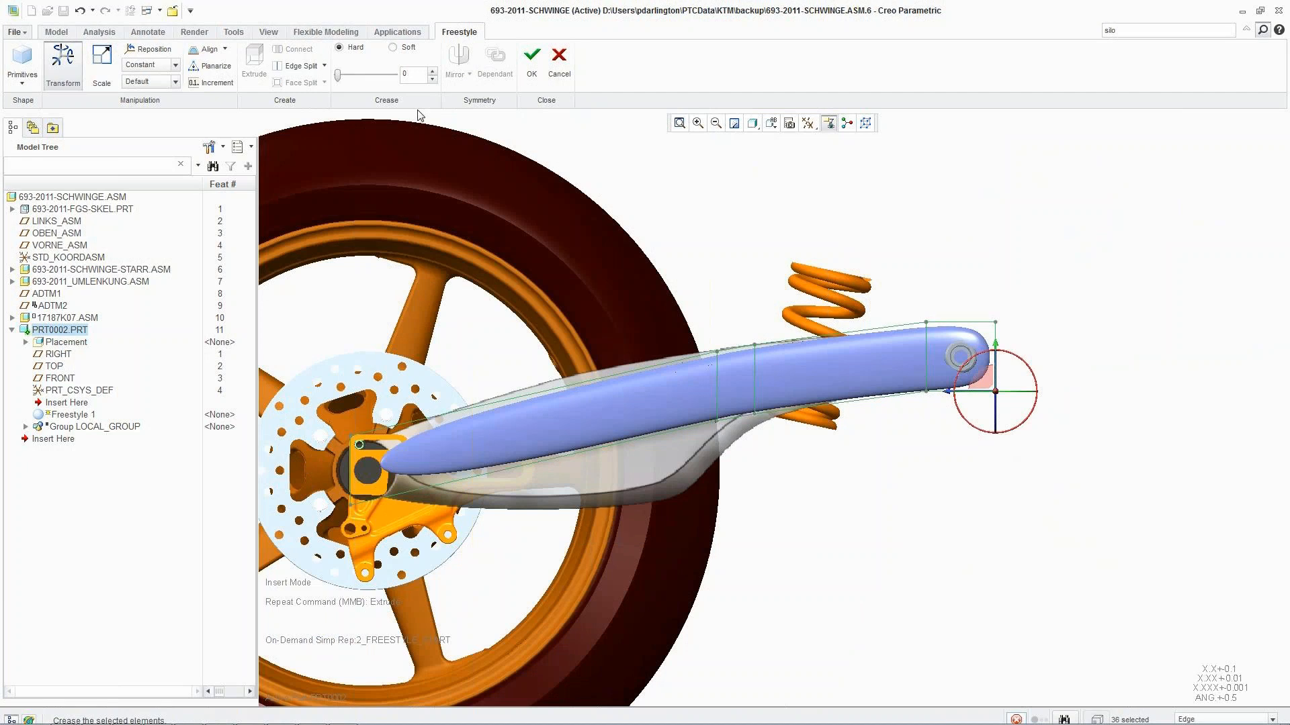
# Extrude the inner face of the arm's short middle segment inward in front of the tire.
pyautogui.moveTo(702, 308); pyautogui.dragTo(798, 456)
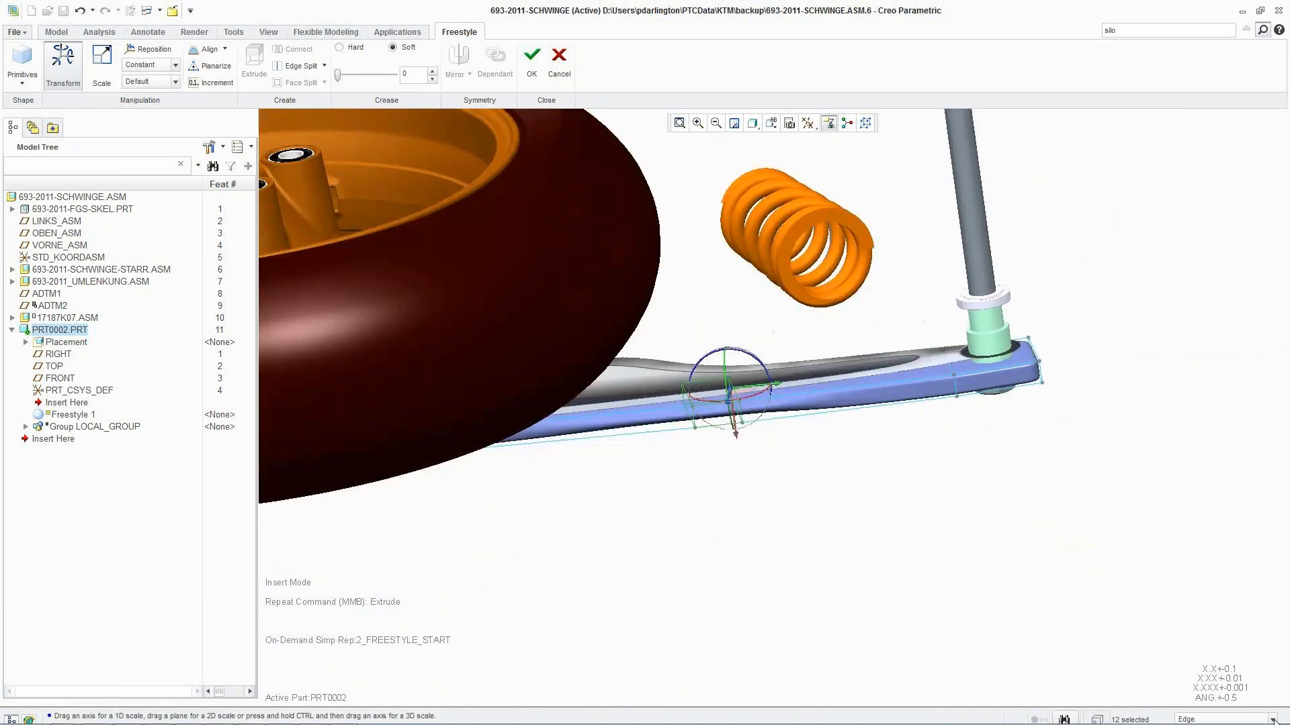
pyautogui.click(1271, 719)
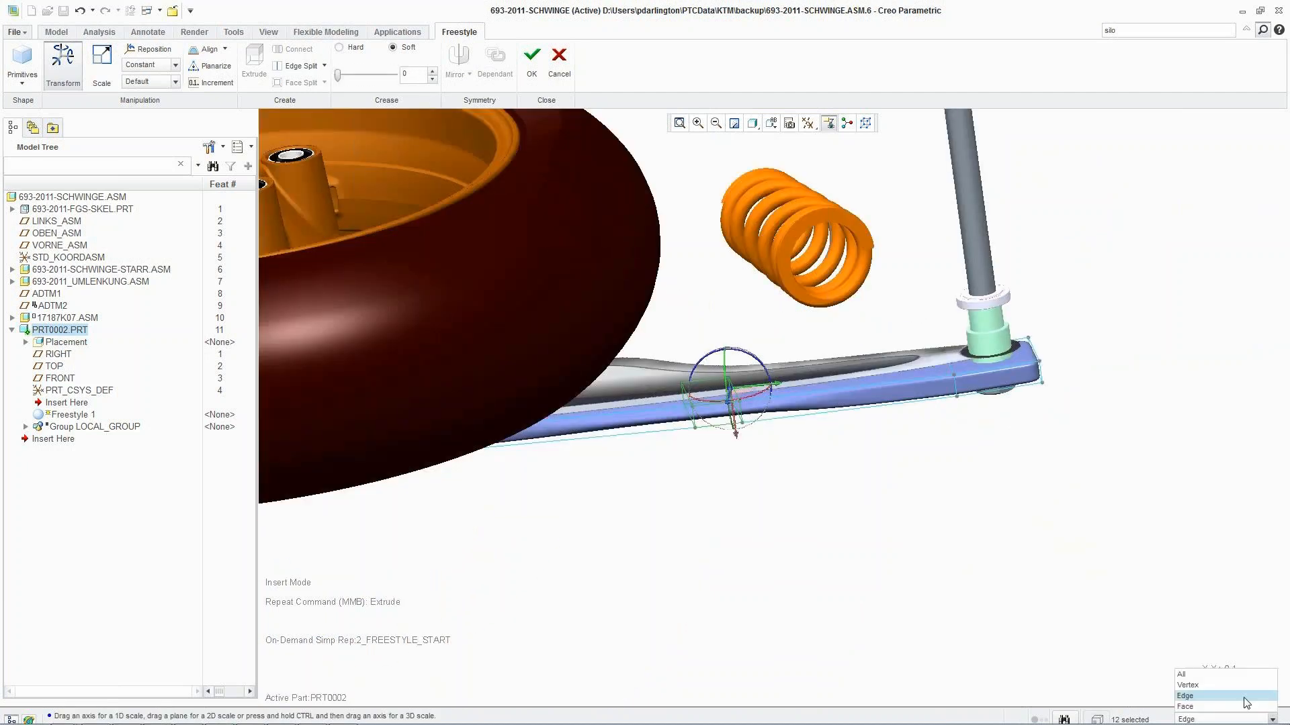
pyautogui.click(1185, 697)
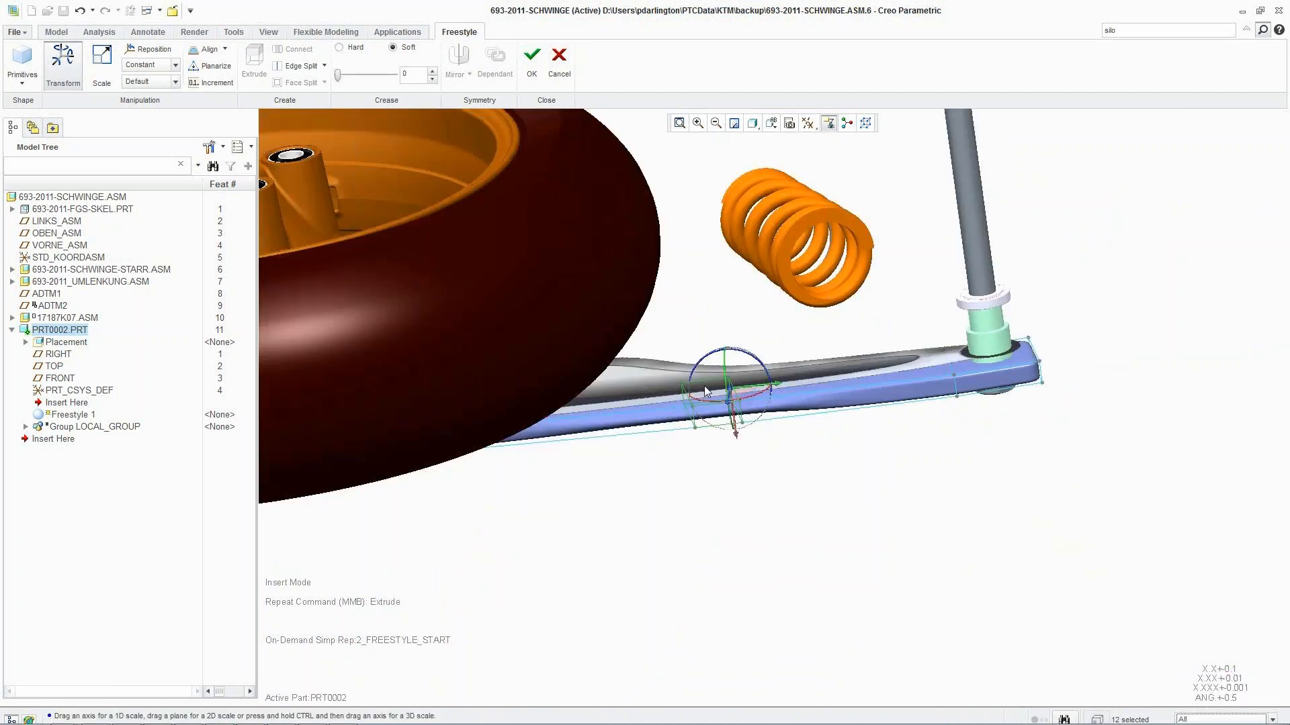
pyautogui.click(718, 427)
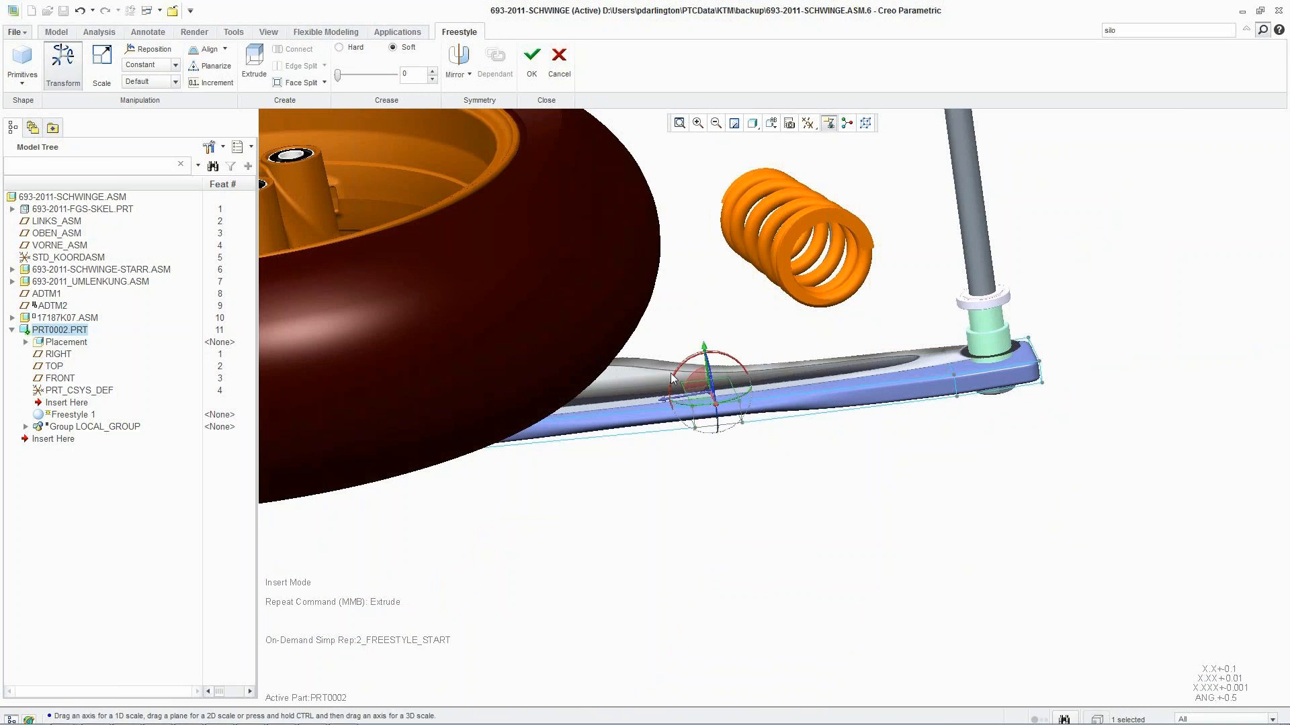
pyautogui.rightClick(705, 322)
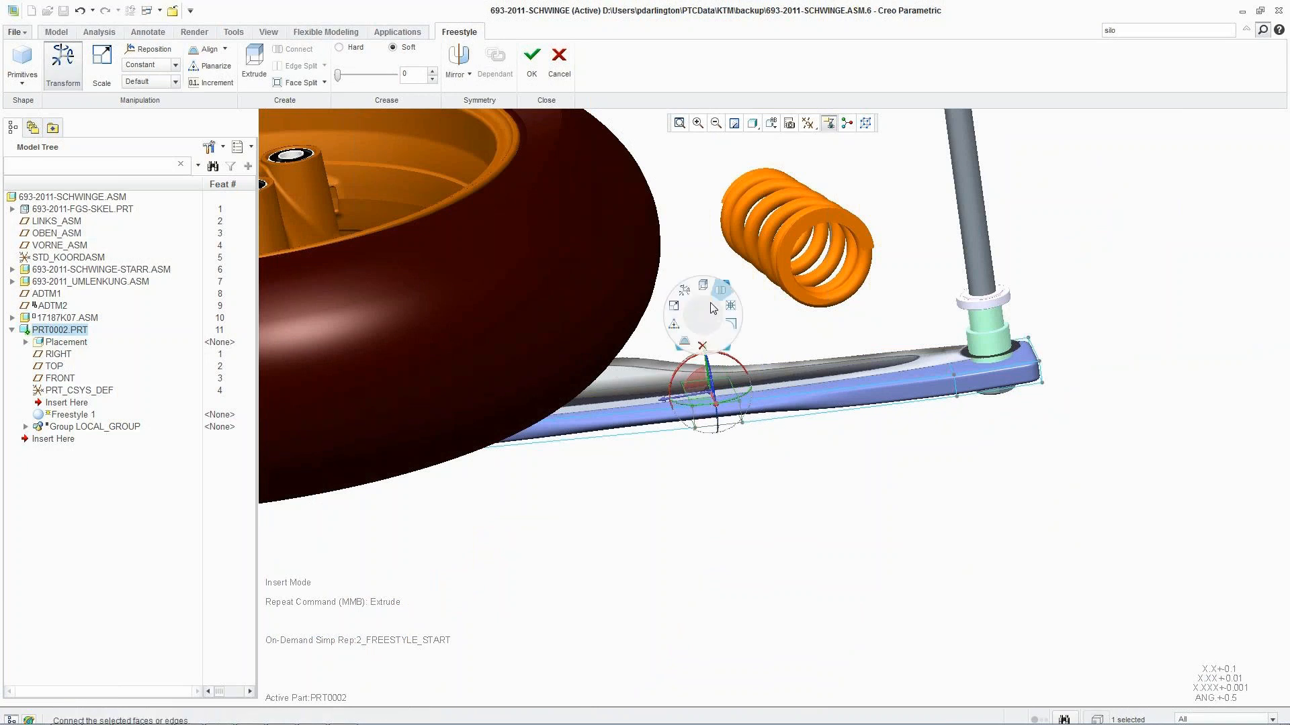
pyautogui.click(735, 319)
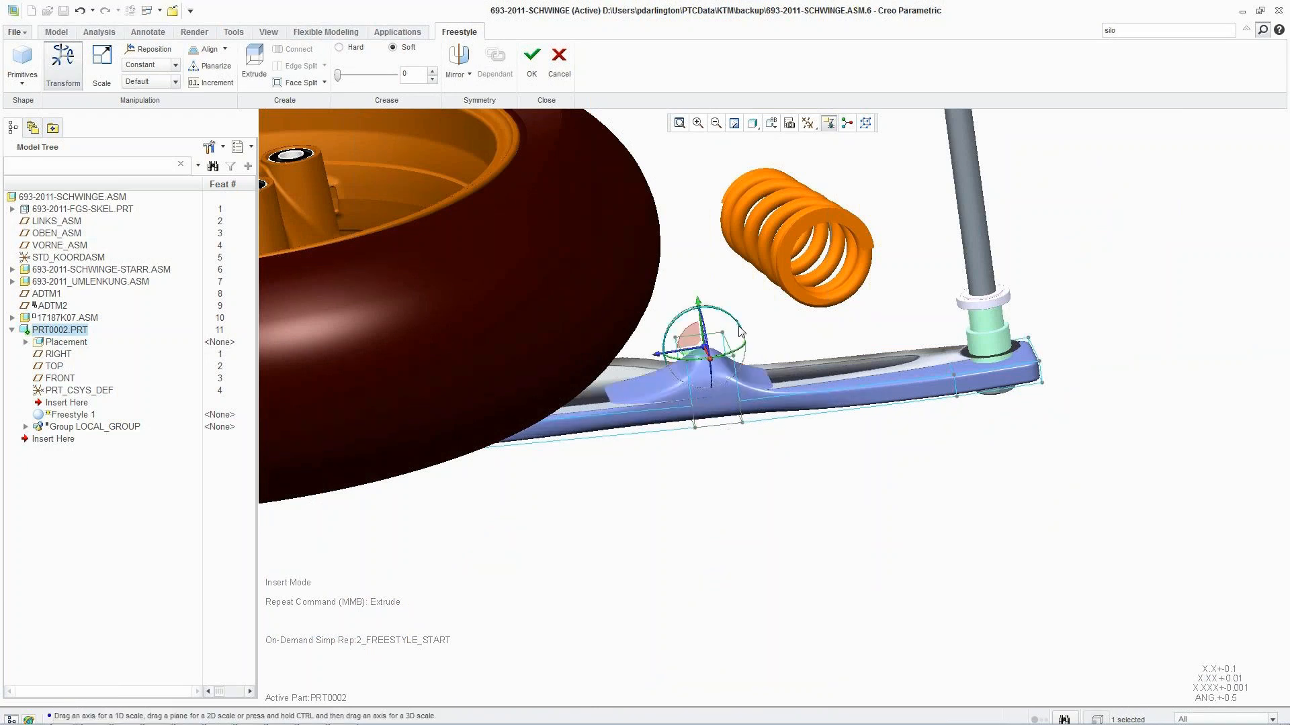
# Mirror the arm's control mesh about the RIGHT datum plane to form the opposite side of the swingarm.
pyautogui.moveTo(741, 329); pyautogui.dragTo(752, 326, button='middle')
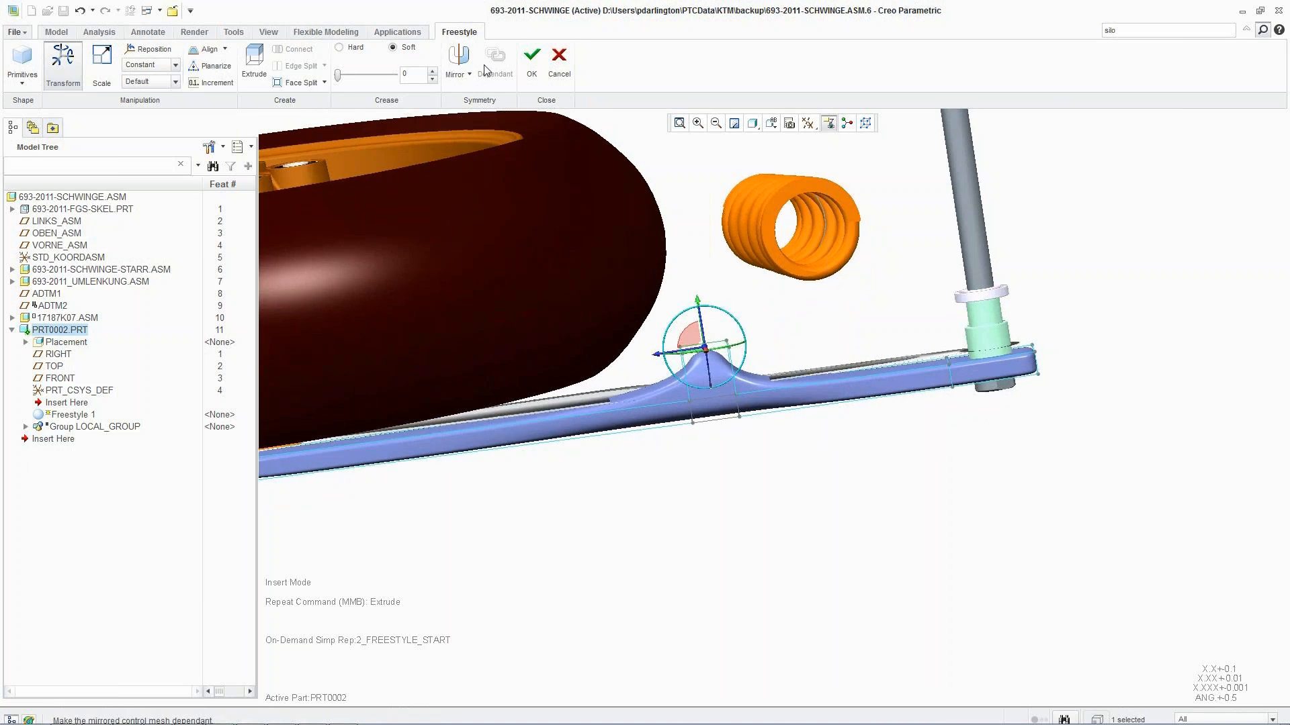
pyautogui.click(463, 64)
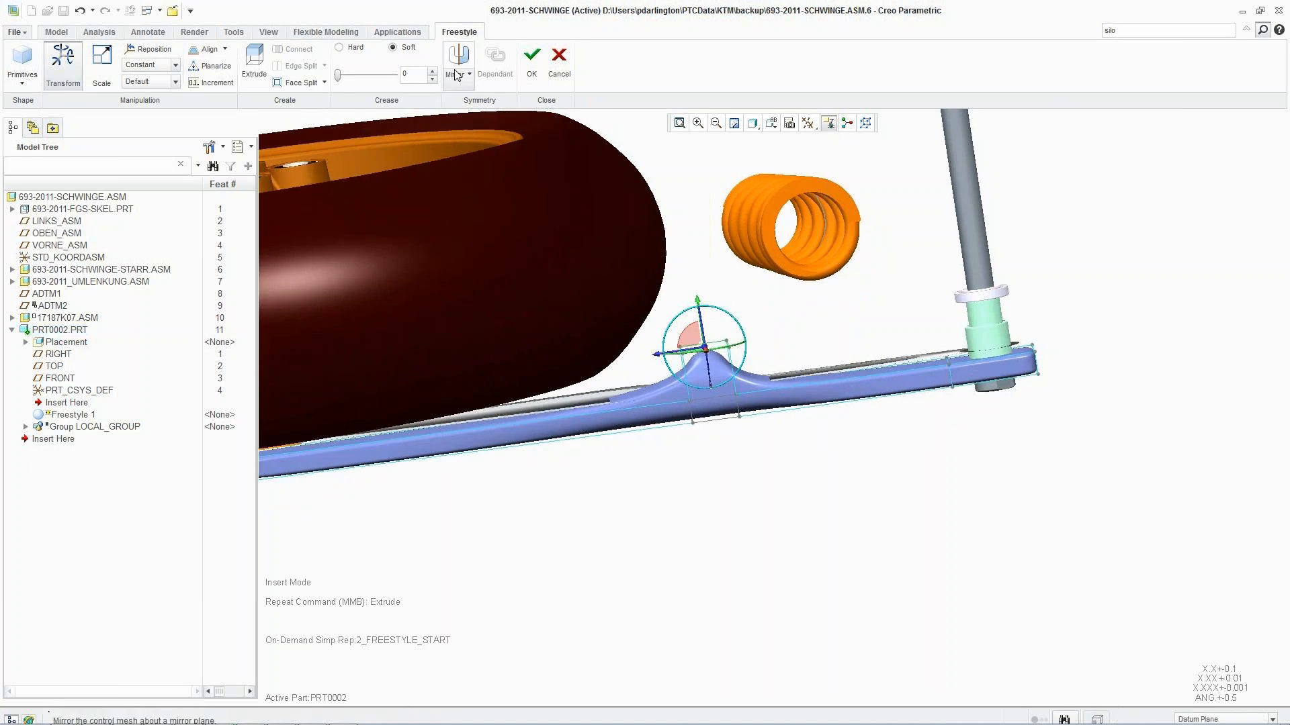
pyautogui.click(59, 353)
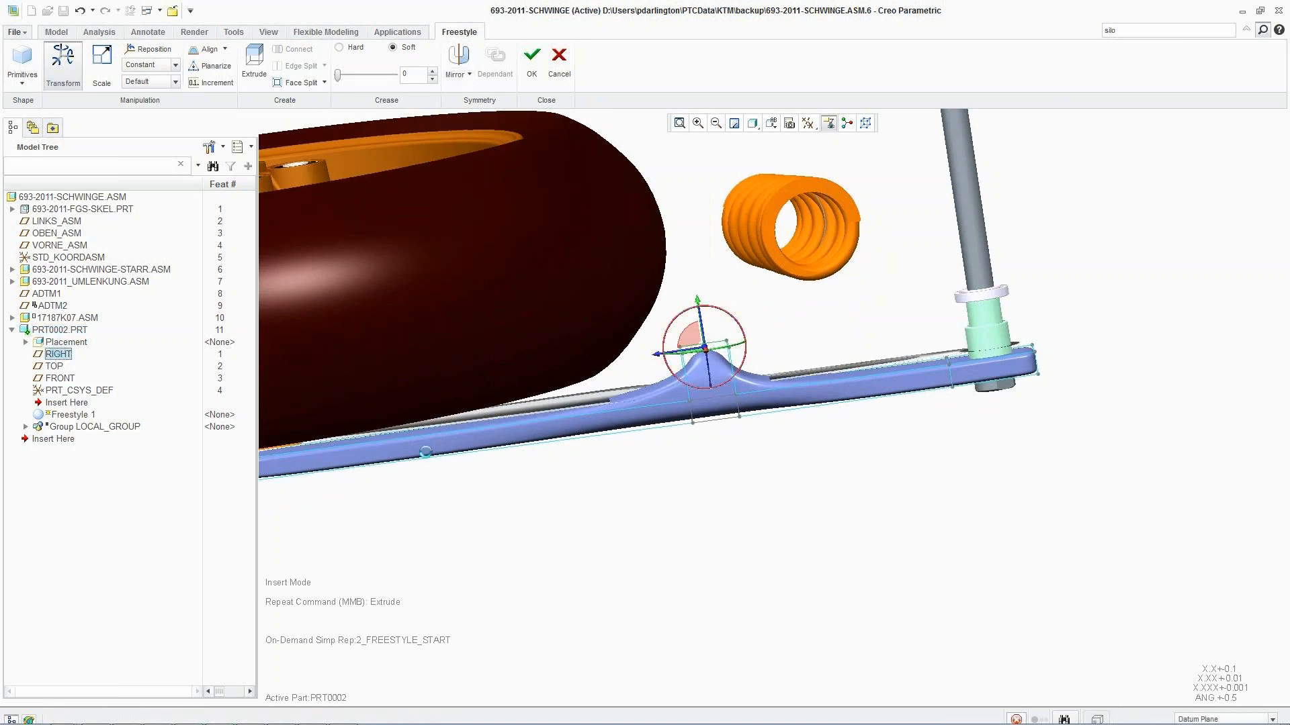
# Adjust the thickness of the arm's pivot end by repositioning its outer and inner sides around the bushing.
pyautogui.moveTo(921, 460); pyautogui.dragTo(1022, 543)
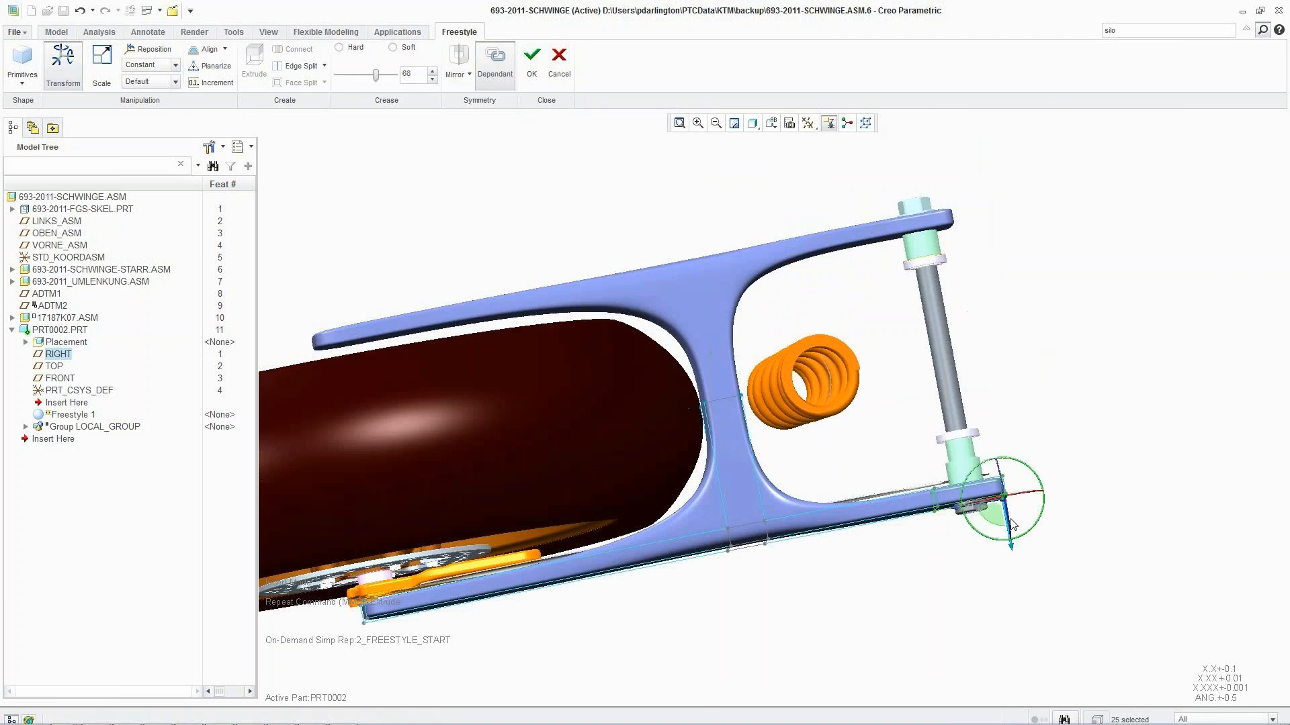
pyautogui.scroll(3, 1007, 520)
pyautogui.moveTo(976, 526); pyautogui.dragTo(918, 466, button='middle')
pyautogui.click(954, 455)
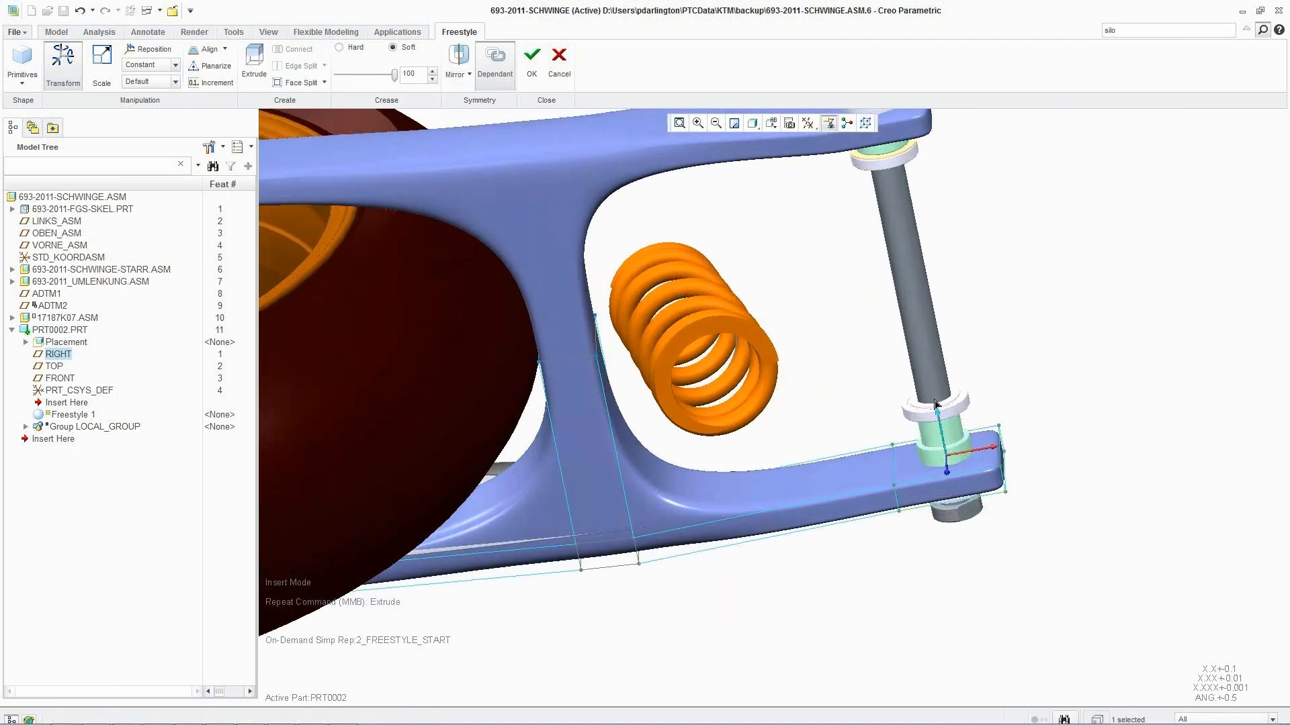
pyautogui.moveTo(935, 403); pyautogui.dragTo(887, 437, button='middle')
# Taper the arm's pivot end around the bolt by moving its upper and lower mesh points inward.
pyautogui.moveTo(886, 436); pyautogui.dragTo(1038, 569)
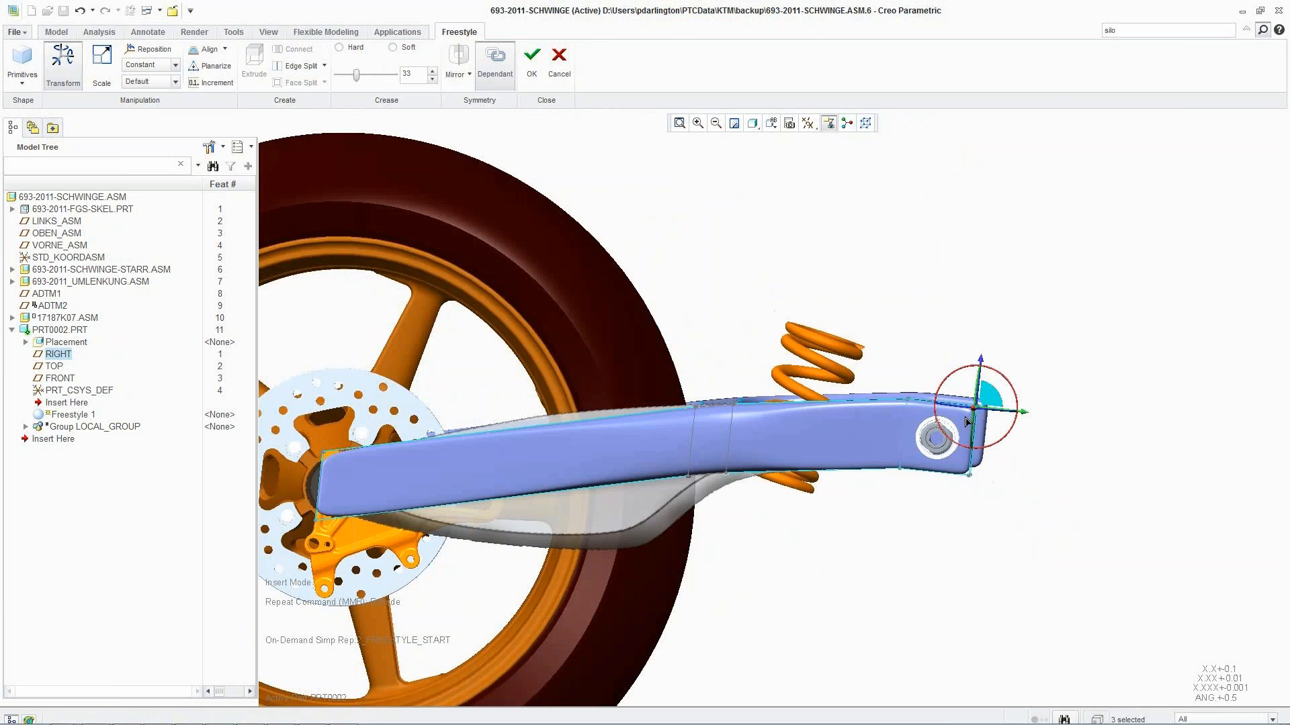
pyautogui.moveTo(974, 416)
pyautogui.mouseDown()
pyautogui.moveTo(958, 487)
pyautogui.moveTo(987, 492)
pyautogui.moveTo(961, 444)
pyautogui.moveTo(912, 402)
pyautogui.moveTo(899, 409)
pyautogui.moveTo(931, 493)
pyautogui.mouseUp()
pyautogui.click(915, 404)
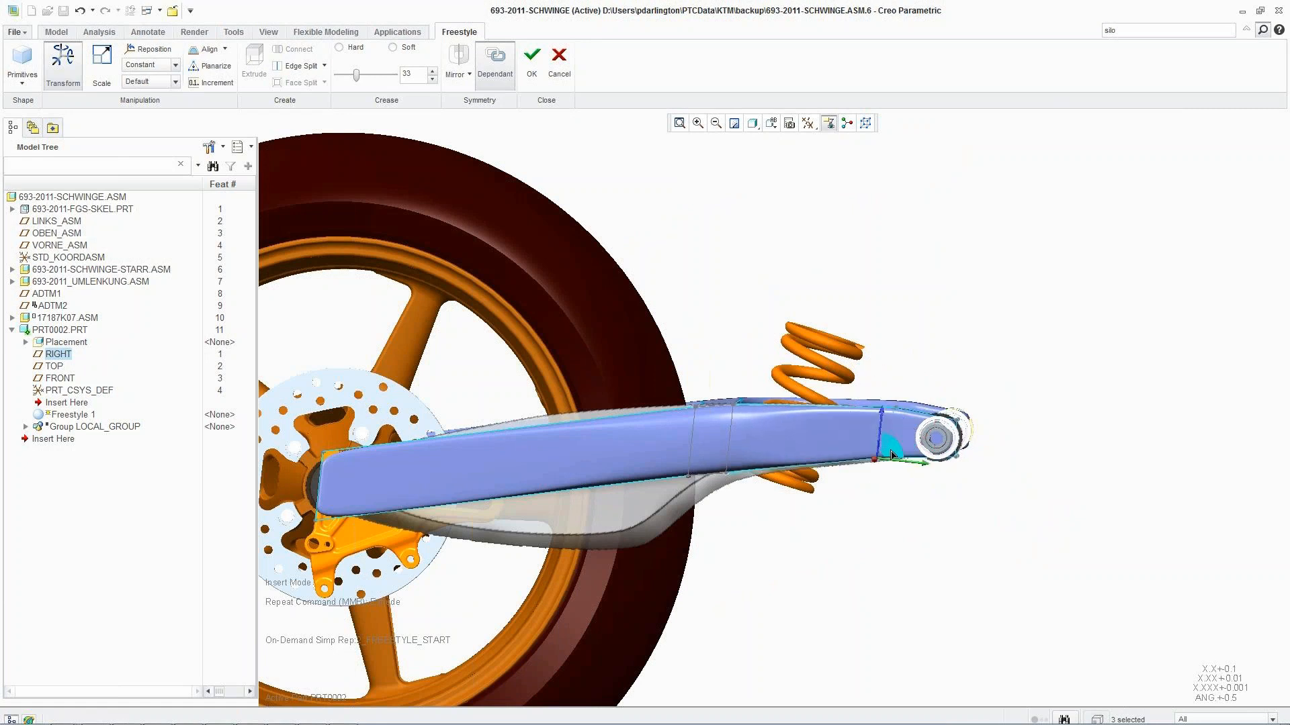
# Reshape the arm's side profile to the traced image by lowering its deep lower corner and adjusting the neighbouring lower and upper mesh points.
pyautogui.moveTo(891, 455)
pyautogui.mouseDown(button='middle')
pyautogui.moveTo(850, 542)
pyautogui.moveTo(876, 464)
pyautogui.mouseUp(button='middle')
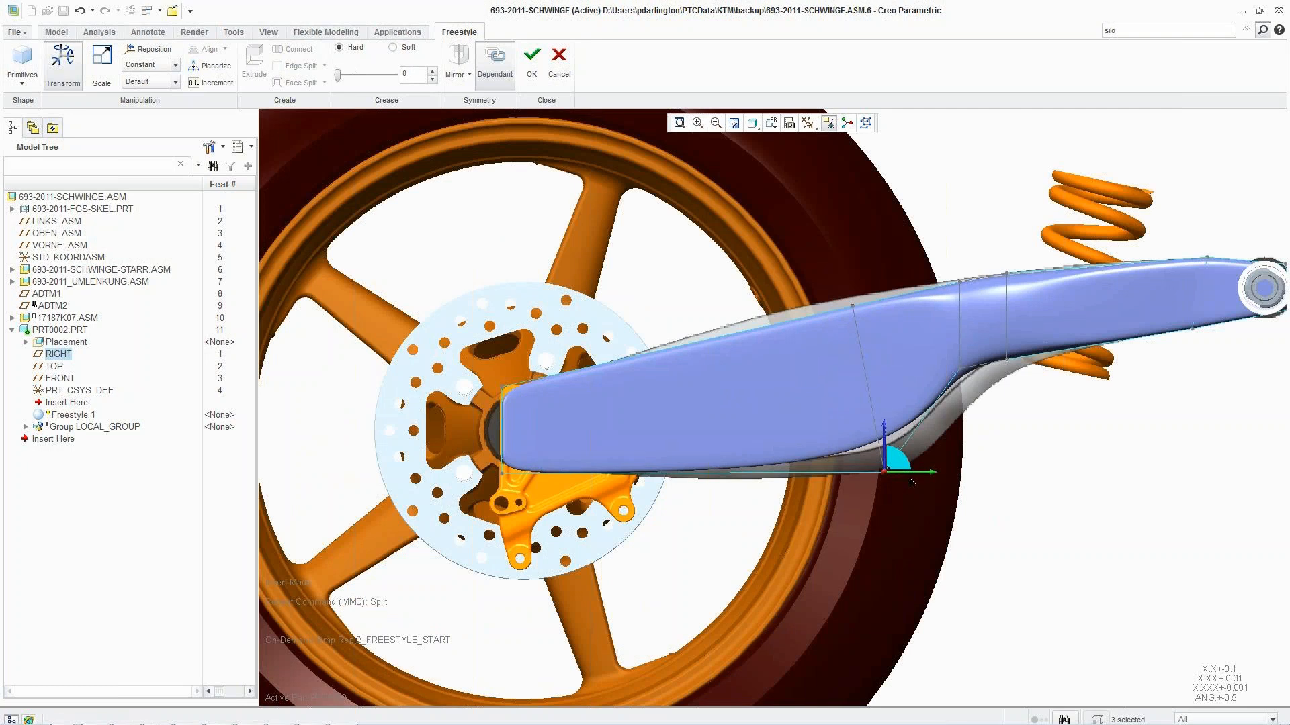
pyautogui.moveTo(911, 482); pyautogui.dragTo(945, 504)
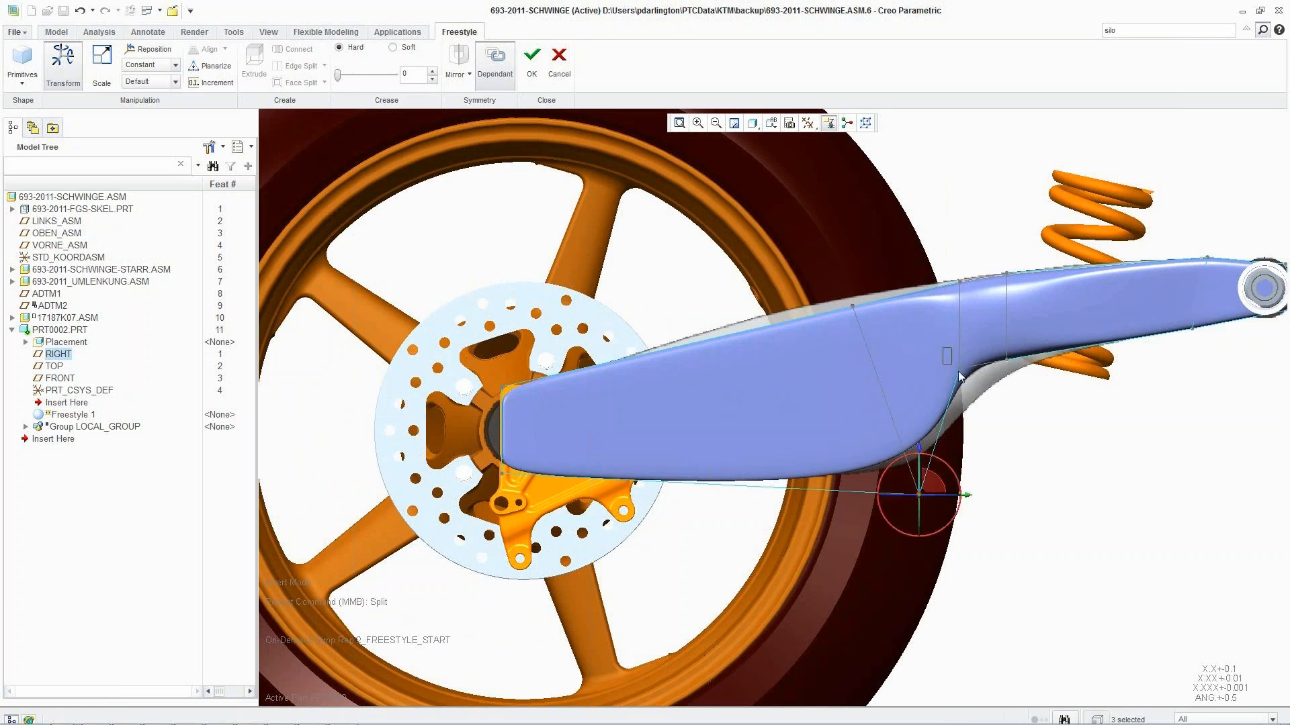
pyautogui.click(976, 397)
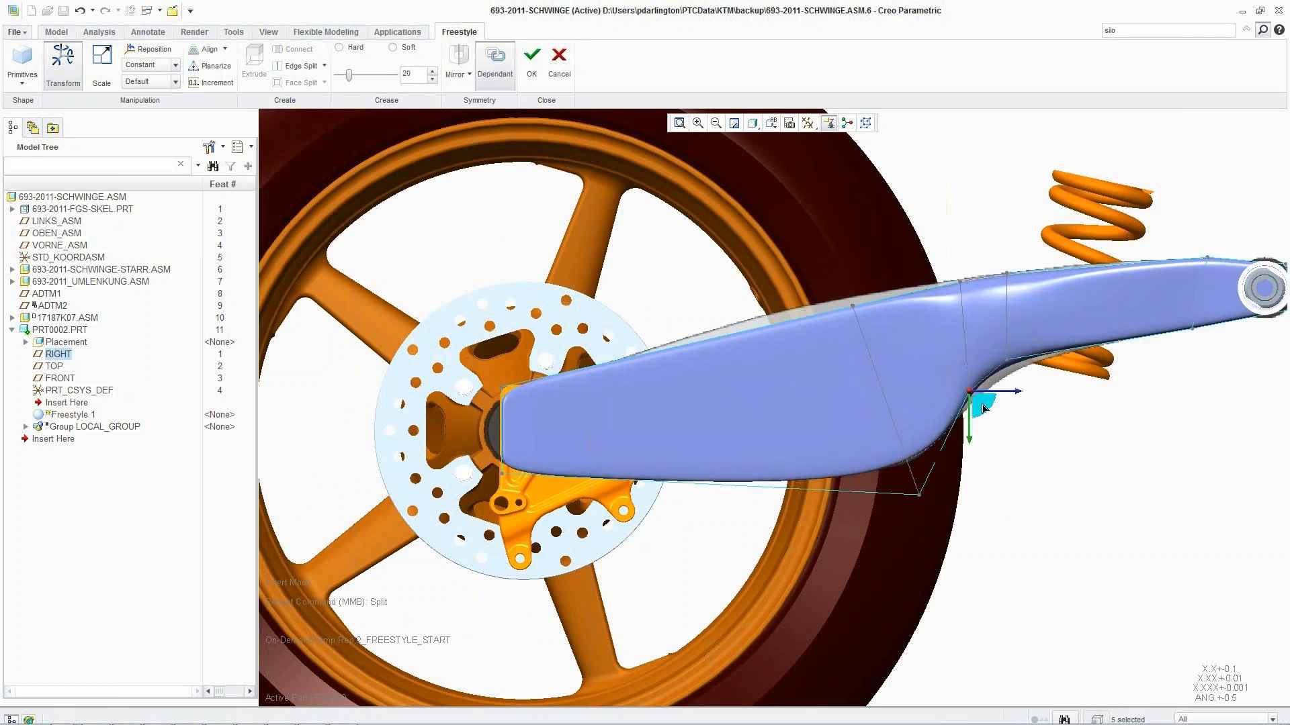
pyautogui.click(1007, 363)
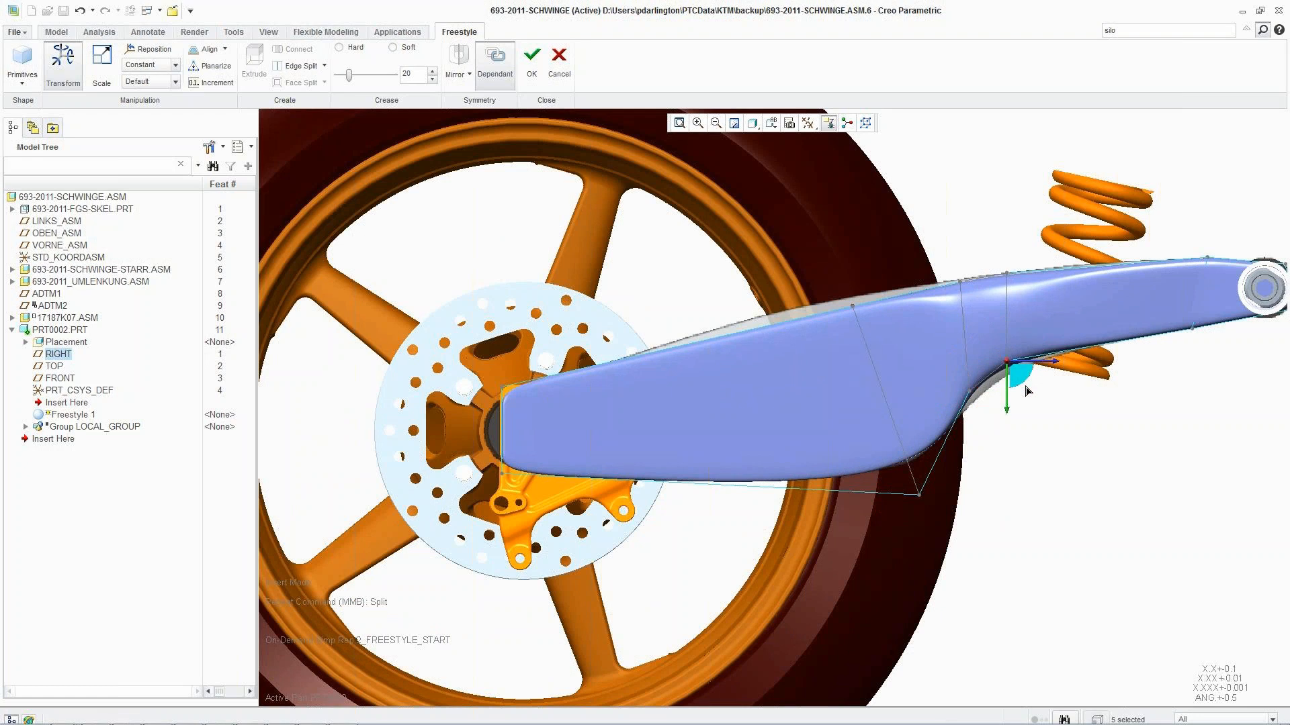
pyautogui.click(853, 307)
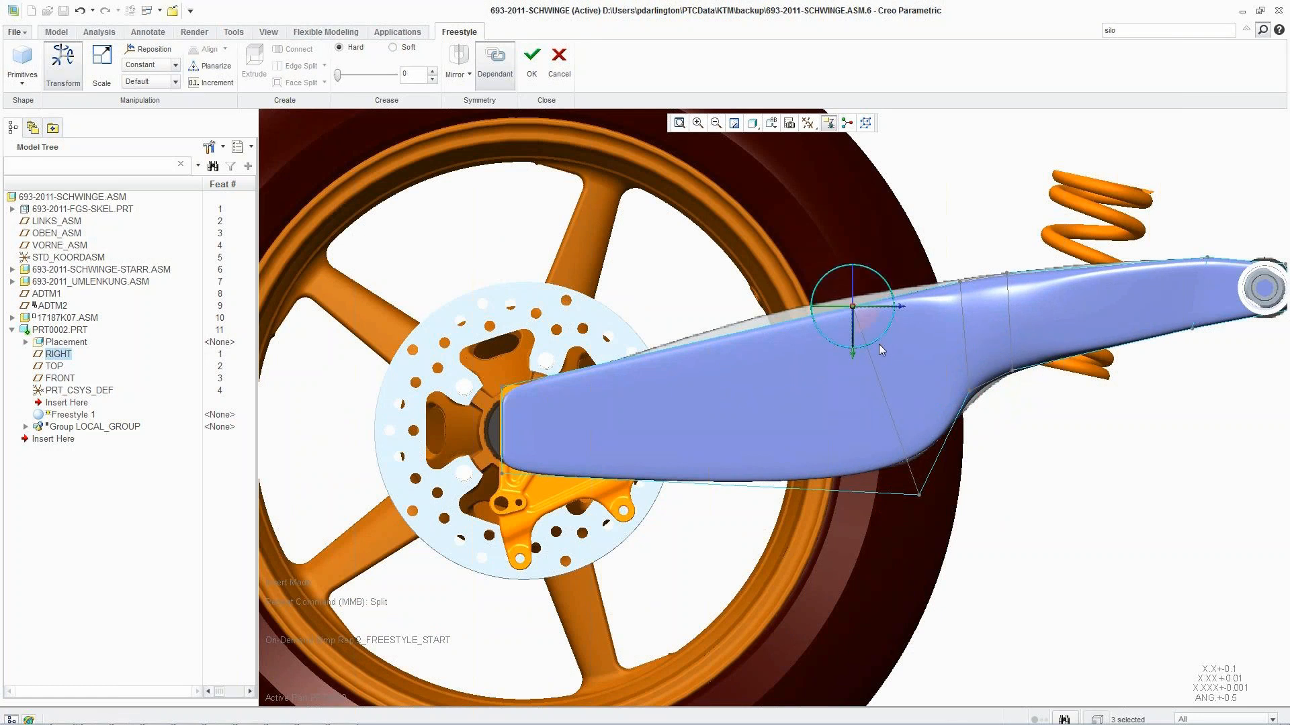
pyautogui.moveTo(854, 305); pyautogui.dragTo(853, 334)
# Bow the arm outward beside the tire by moving its deep middle mesh section away from the wheel.
pyautogui.moveTo(766, 215); pyautogui.dragTo(859, 384)
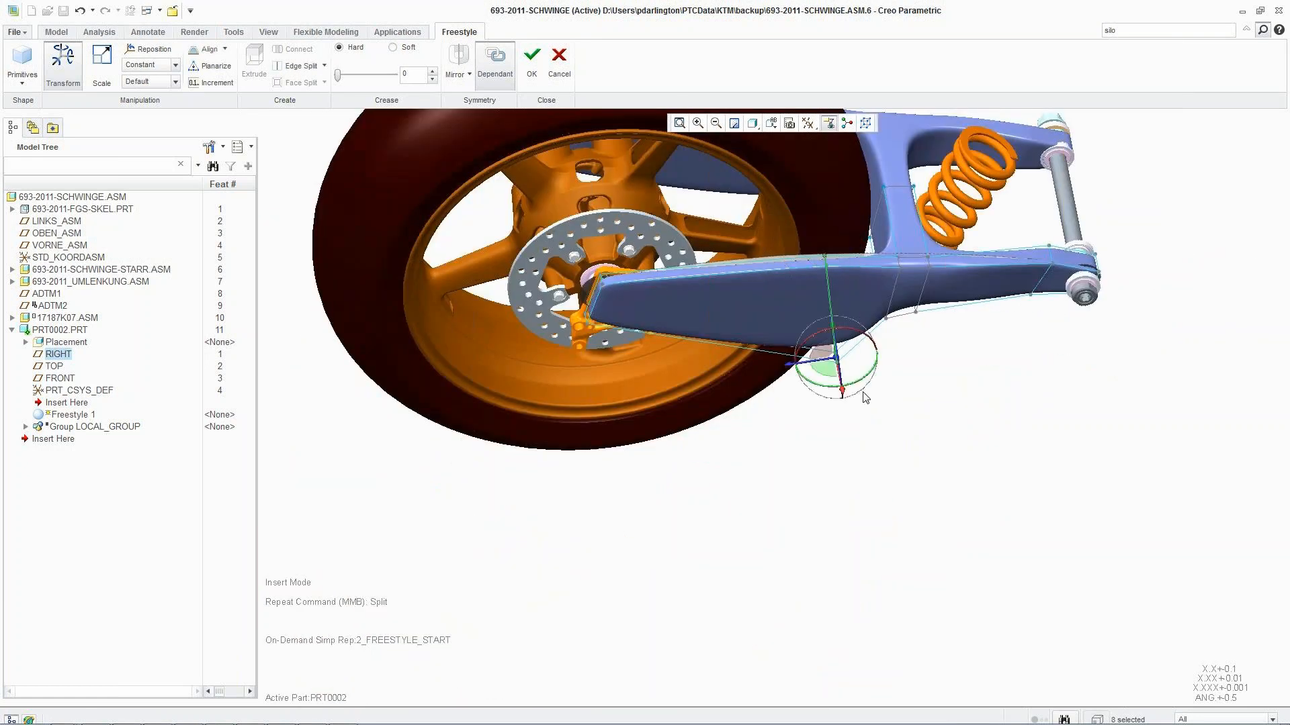
pyautogui.moveTo(864, 389); pyautogui.dragTo(830, 444, button='middle')
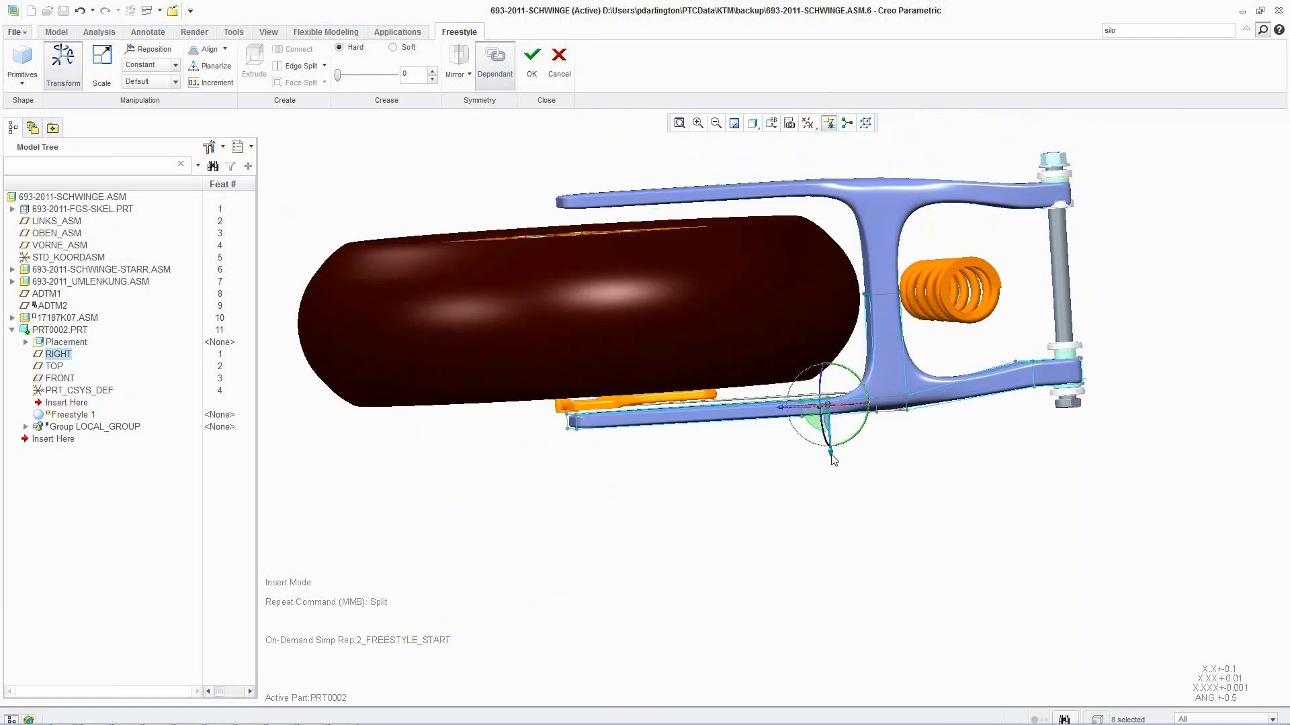
pyautogui.moveTo(831, 452); pyautogui.dragTo(833, 481)
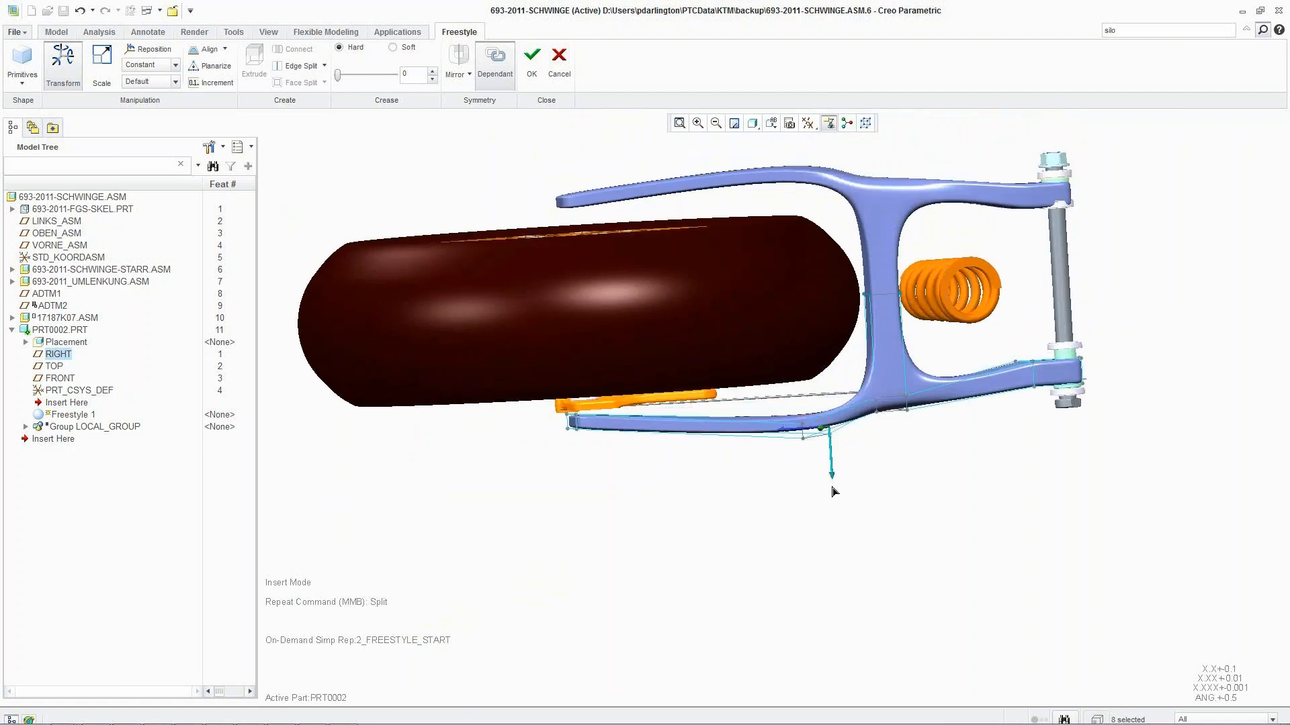
pyautogui.moveTo(836, 485); pyautogui.dragTo(833, 463)
pyautogui.moveTo(840, 433); pyautogui.dragTo(840, 454, button='middle')
# Remove the creases from the mesh elements where the cross member joins the arm.
pyautogui.moveTo(843, 273); pyautogui.dragTo(925, 446)
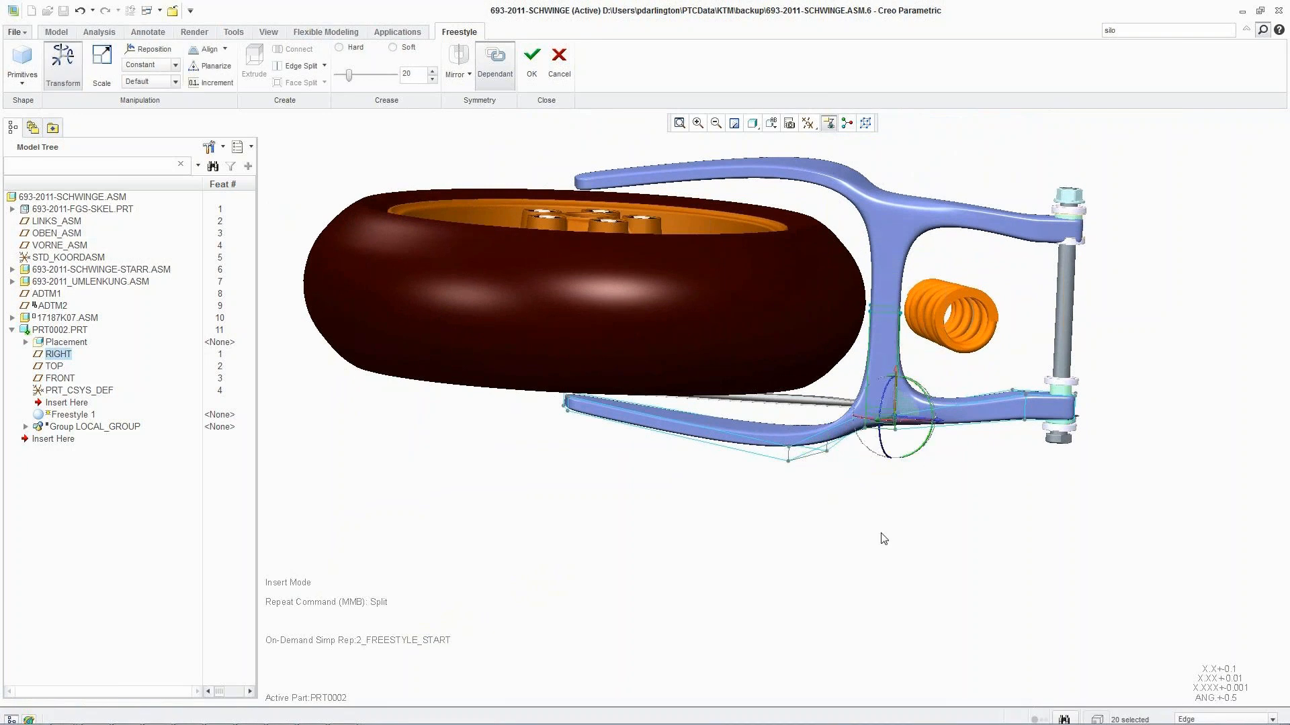
pyautogui.rightClick(637, 494)
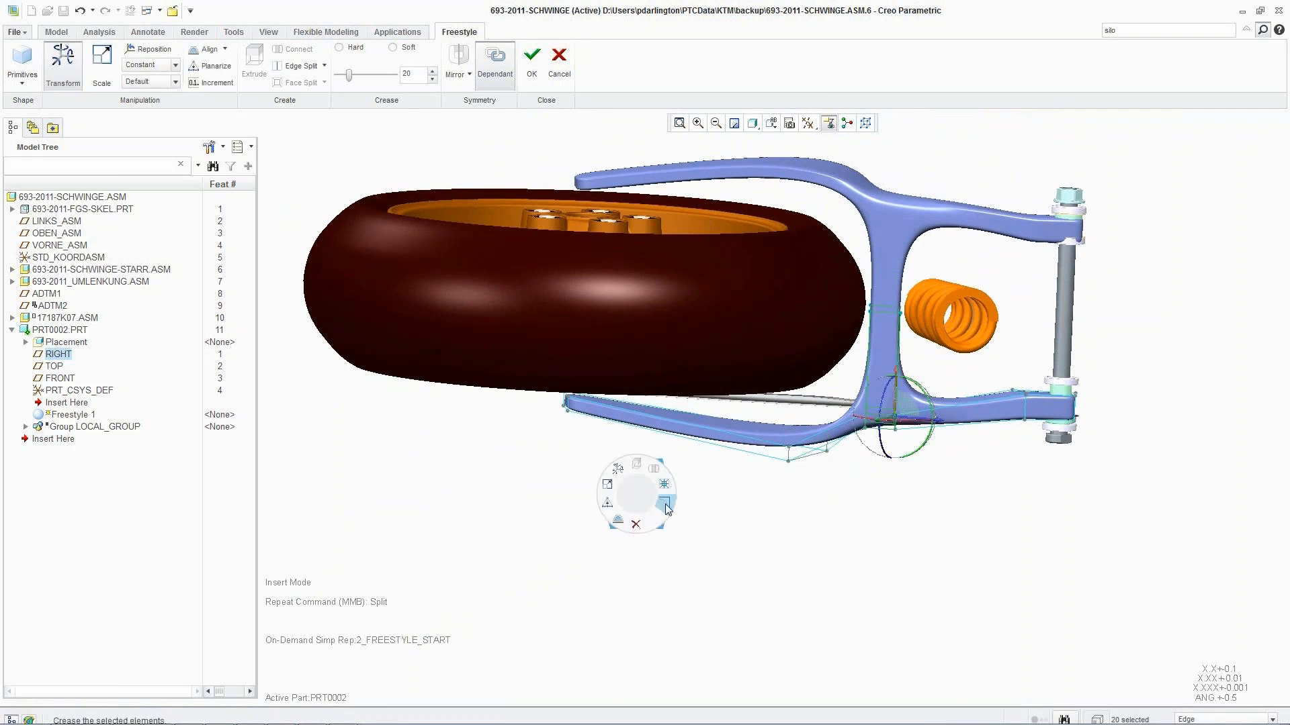
pyautogui.click(665, 505)
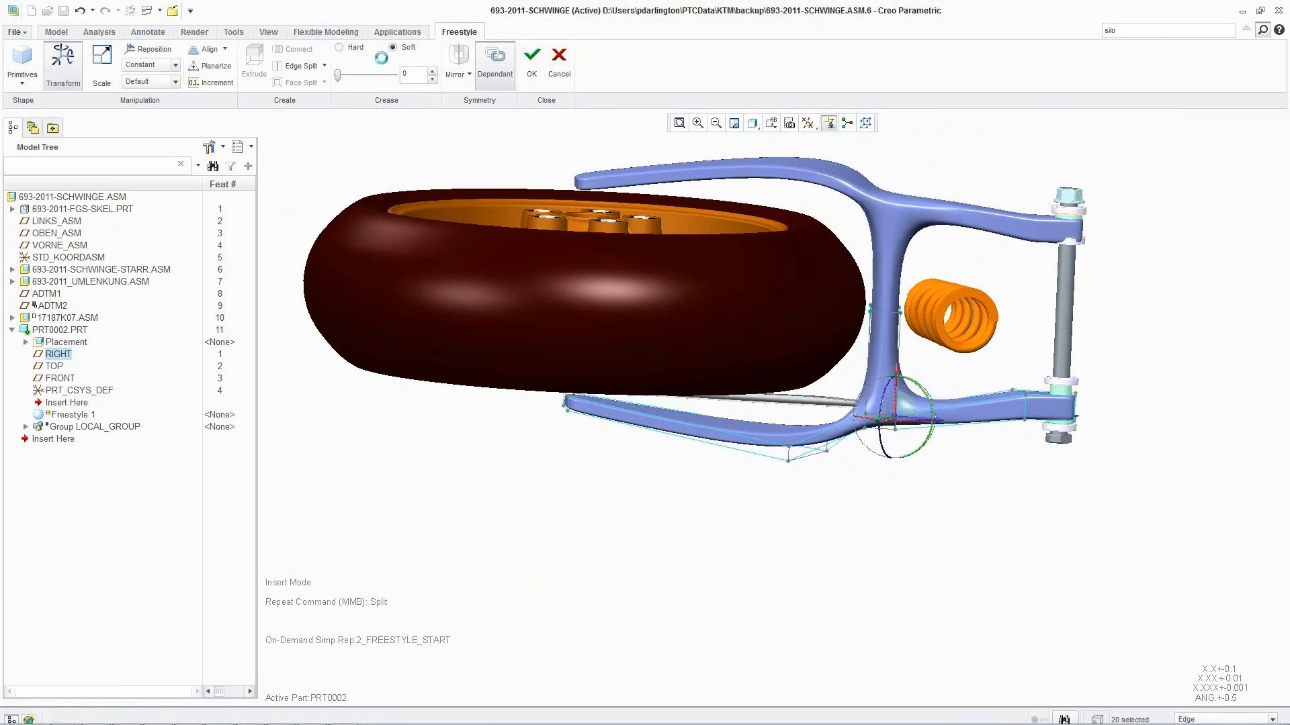
pyautogui.click(725, 511)
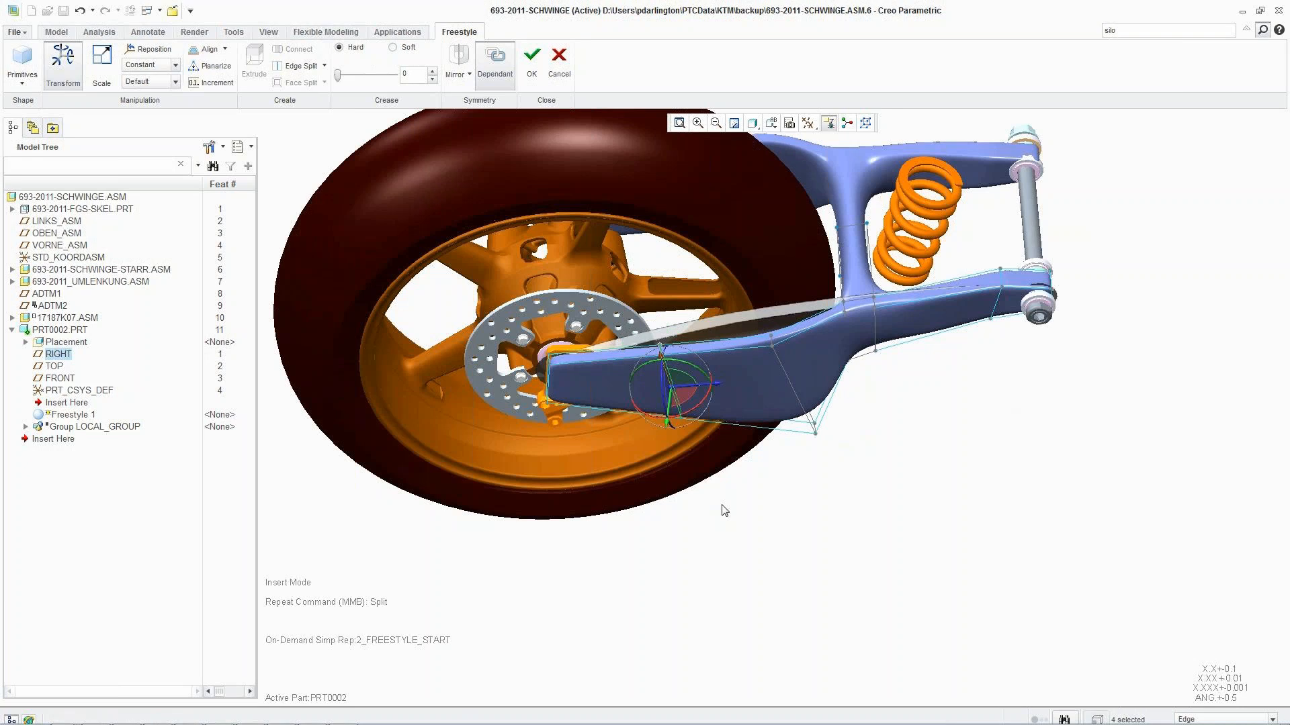
# Shift the rear mesh section of the arm toward the axle by repositioning its lower and upper edges.
pyautogui.moveTo(718, 473); pyautogui.dragTo(668, 336, button='middle')
pyautogui.middleClick(667, 335)
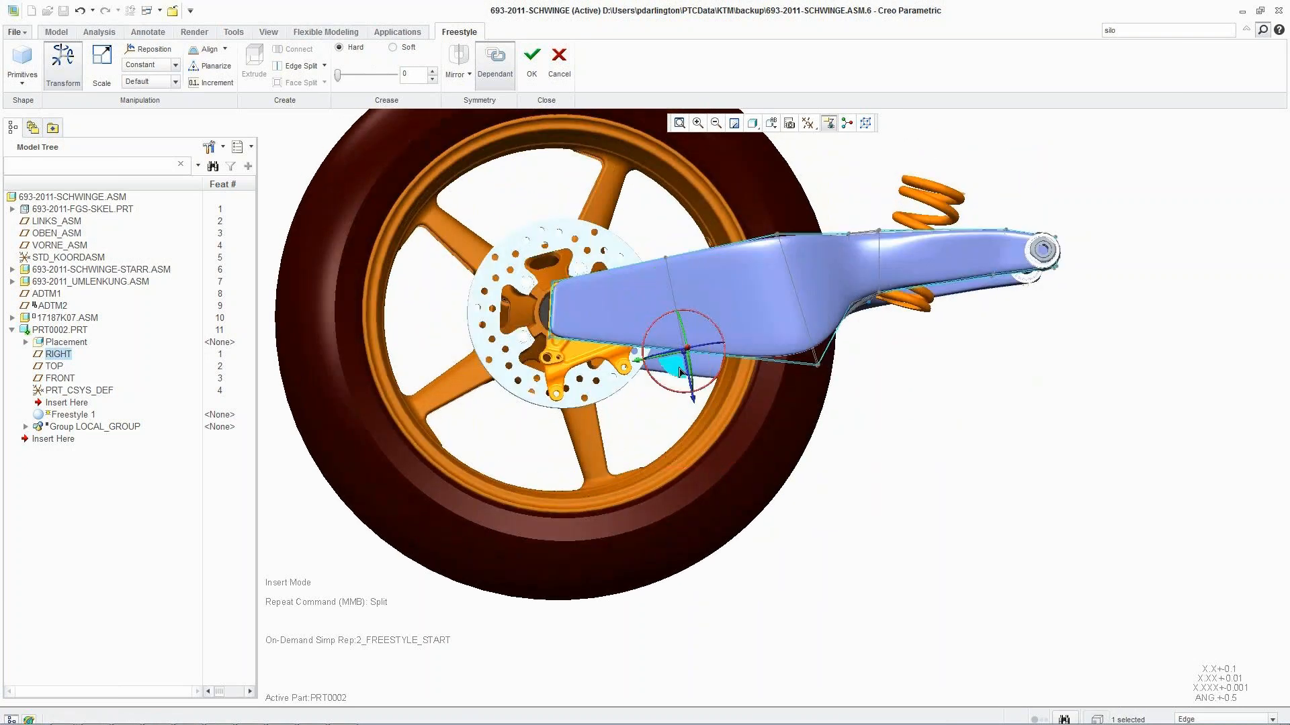
pyautogui.moveTo(611, 340); pyautogui.dragTo(626, 366)
pyautogui.click(655, 265)
pyautogui.click(599, 294)
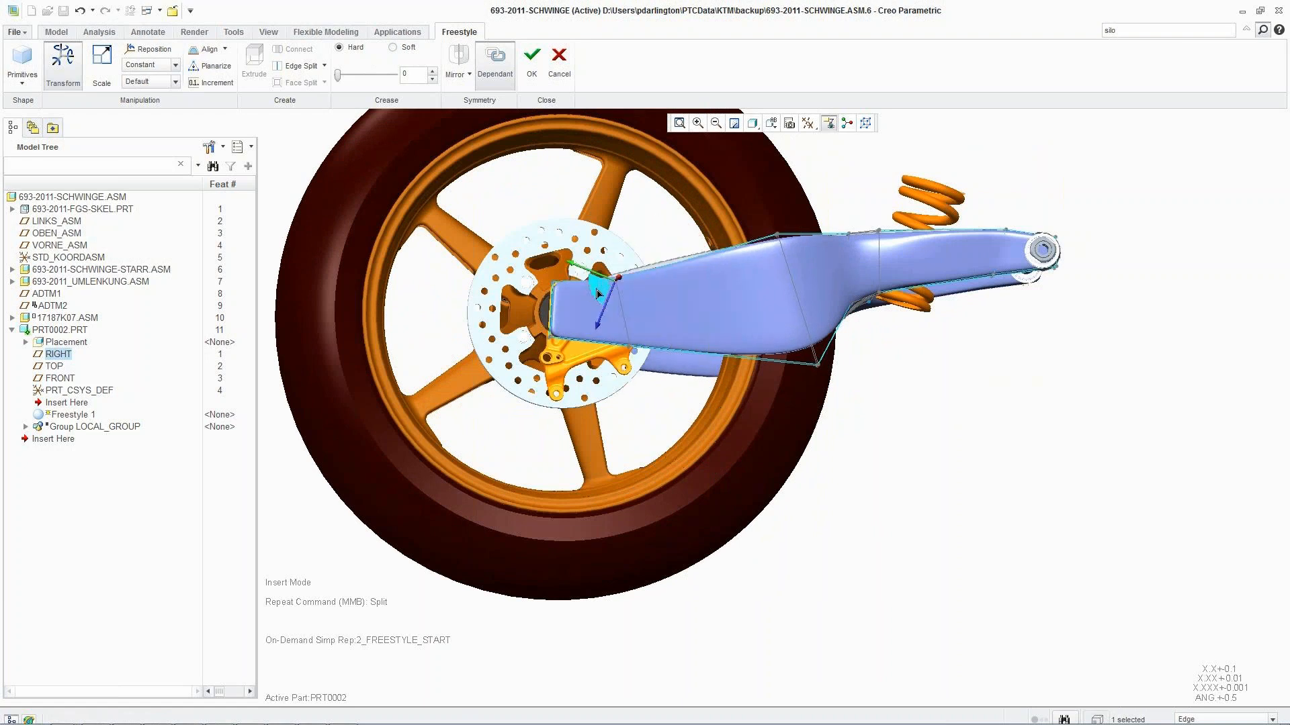
pyautogui.moveTo(589, 294); pyautogui.dragTo(580, 297)
# Set the selection filter to All and adjust the arm's thickness near the axle by moving its outer and inner sides.
pyautogui.click(1224, 718)
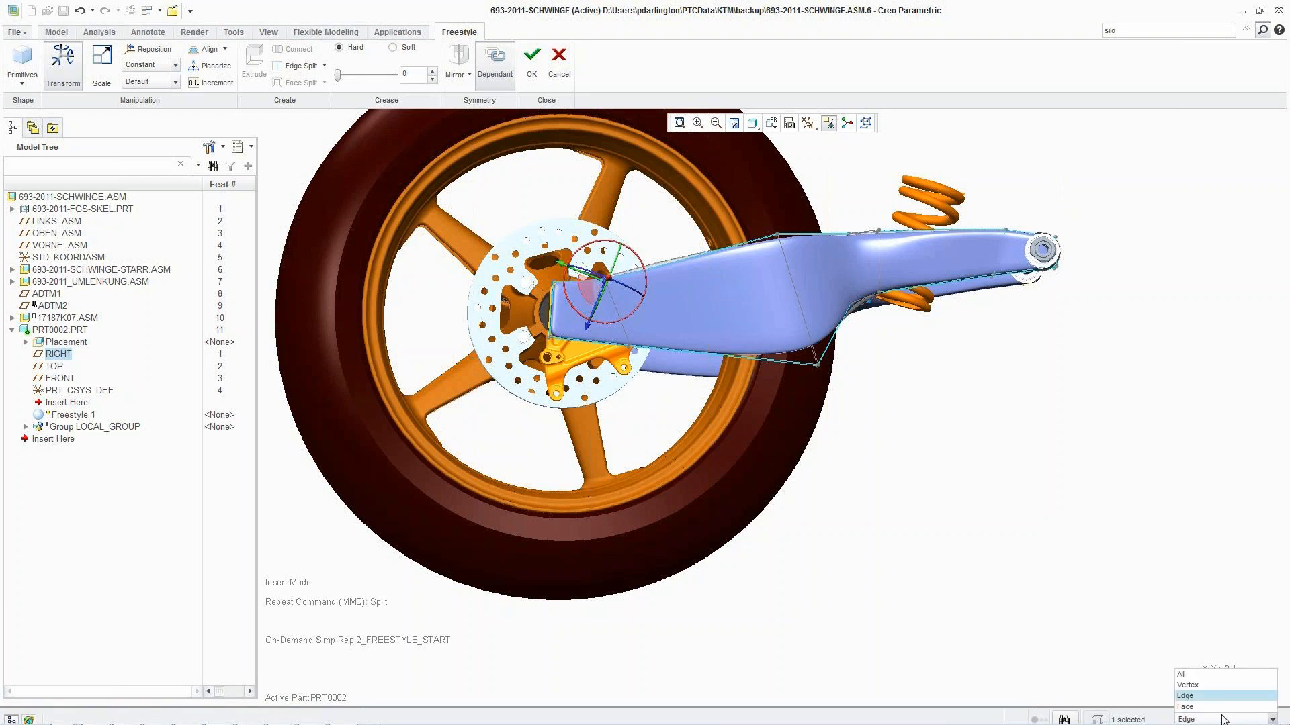
pyautogui.click(1213, 675)
pyautogui.moveTo(665, 396); pyautogui.dragTo(650, 483, button='middle')
pyautogui.moveTo(643, 444); pyautogui.dragTo(647, 446)
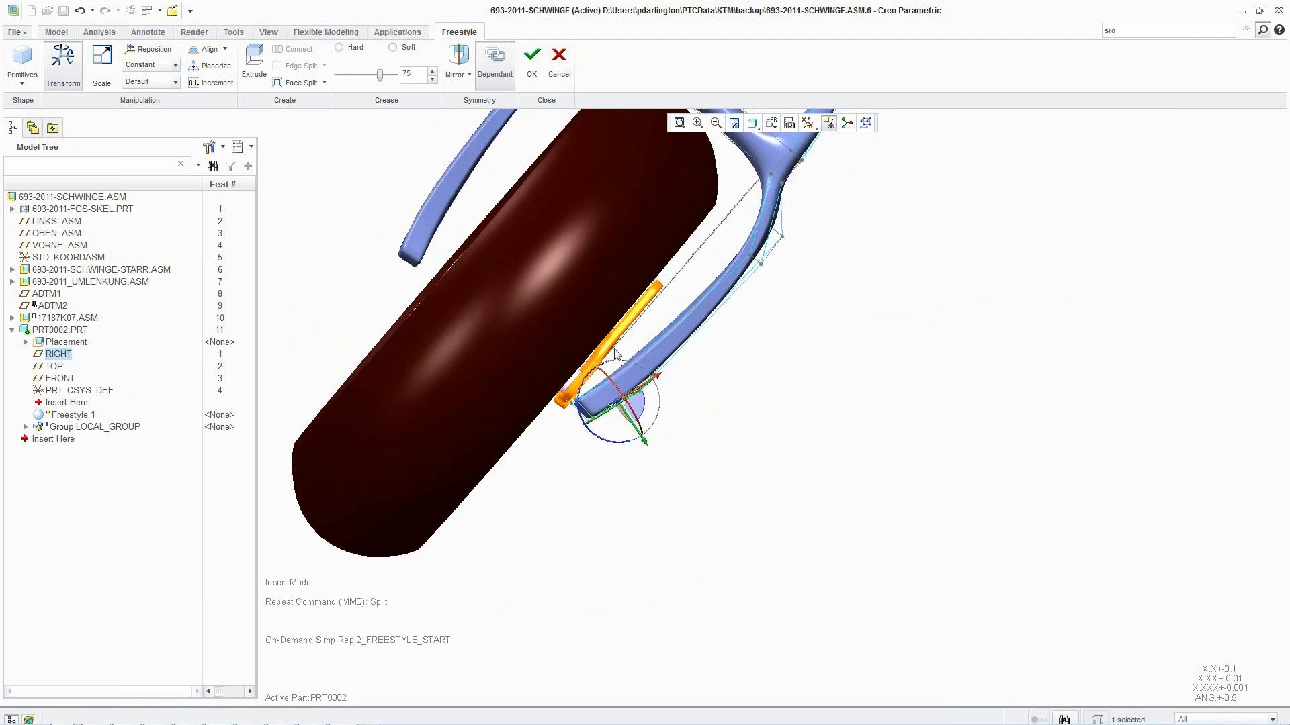
pyautogui.click(638, 386)
pyautogui.moveTo(674, 414); pyautogui.dragTo(660, 411, button='middle')
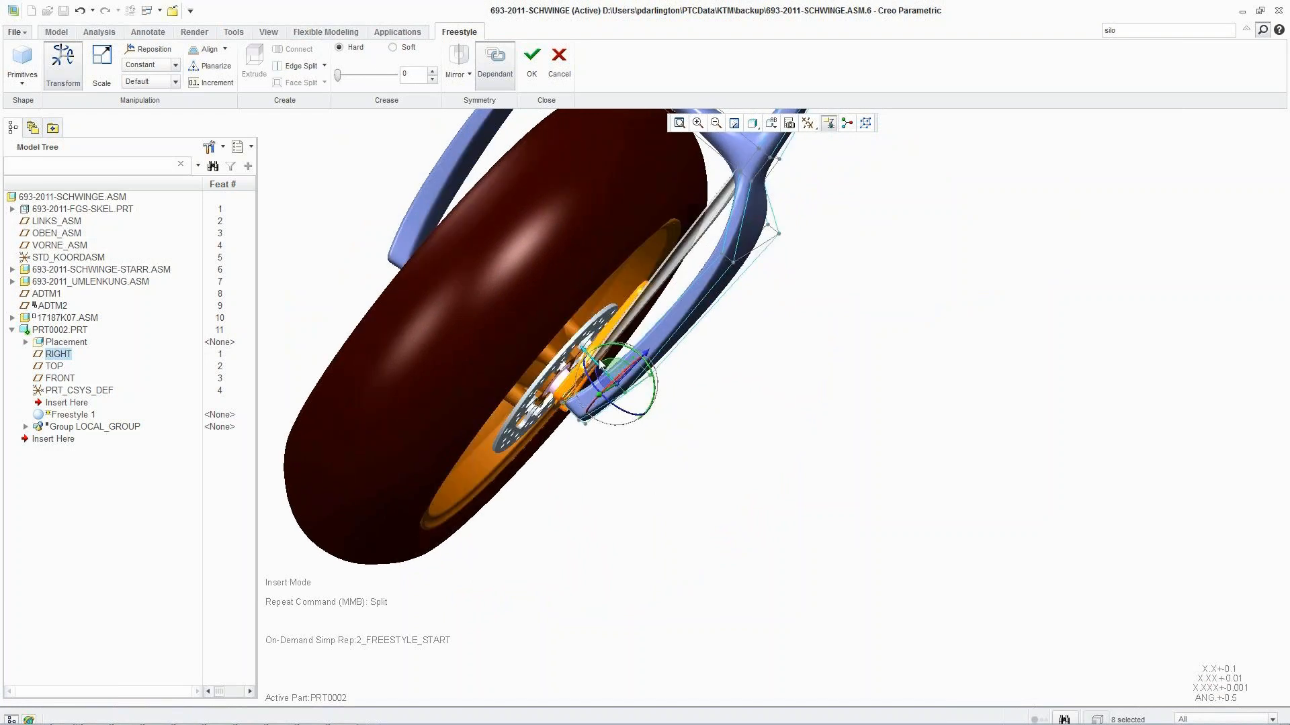
pyautogui.moveTo(581, 349); pyautogui.dragTo(572, 340)
# Split the row of outer faces along the arm's side from the axle end to the pivot end.
pyautogui.moveTo(673, 523); pyautogui.dragTo(746, 434, button='middle')
pyautogui.scroll(-3, 736, 438)
pyautogui.scroll(2, 735, 437)
pyautogui.click(744, 413)
pyautogui.keyDown('ctrl'); pyautogui.click(817, 336); pyautogui.keyUp('ctrl')
pyautogui.keyDown('ctrl'); pyautogui.click(914, 293); pyautogui.keyUp('ctrl')
pyautogui.keyDown('ctrl'); pyautogui.click(927, 291); pyautogui.keyUp('ctrl')
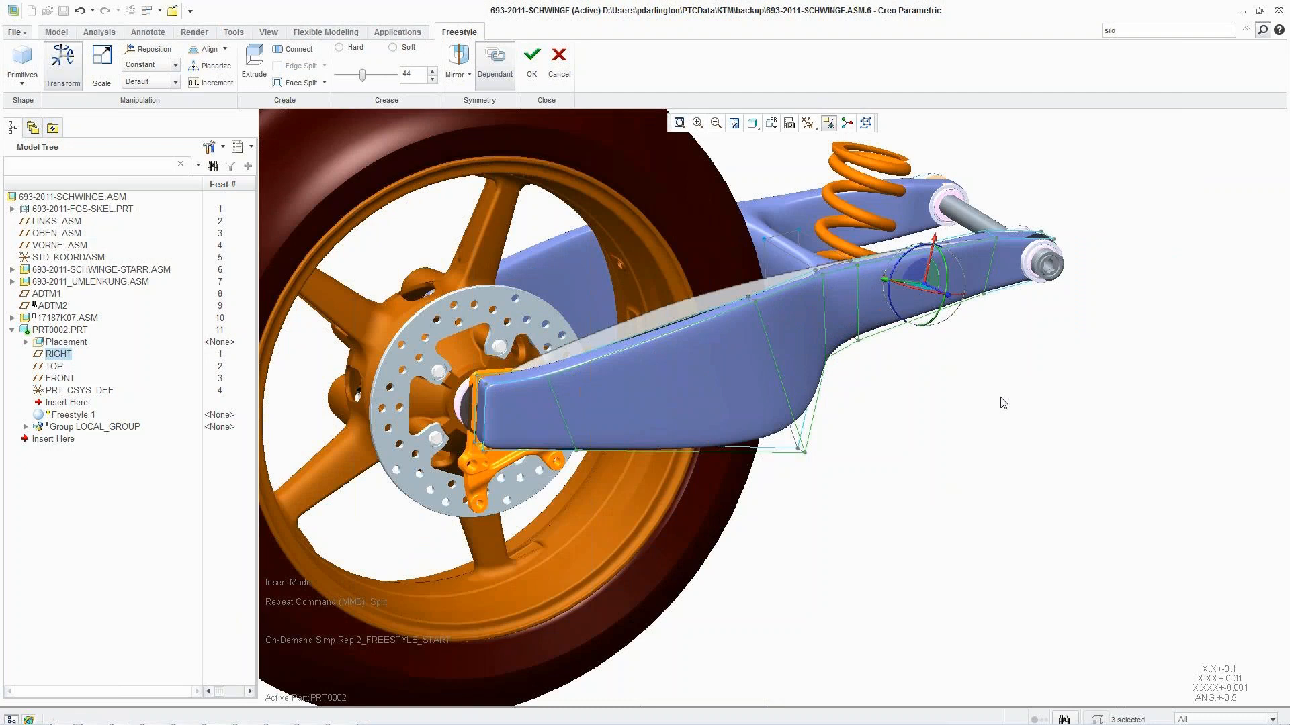
pyautogui.rightClick(1042, 427)
pyautogui.click(1070, 419)
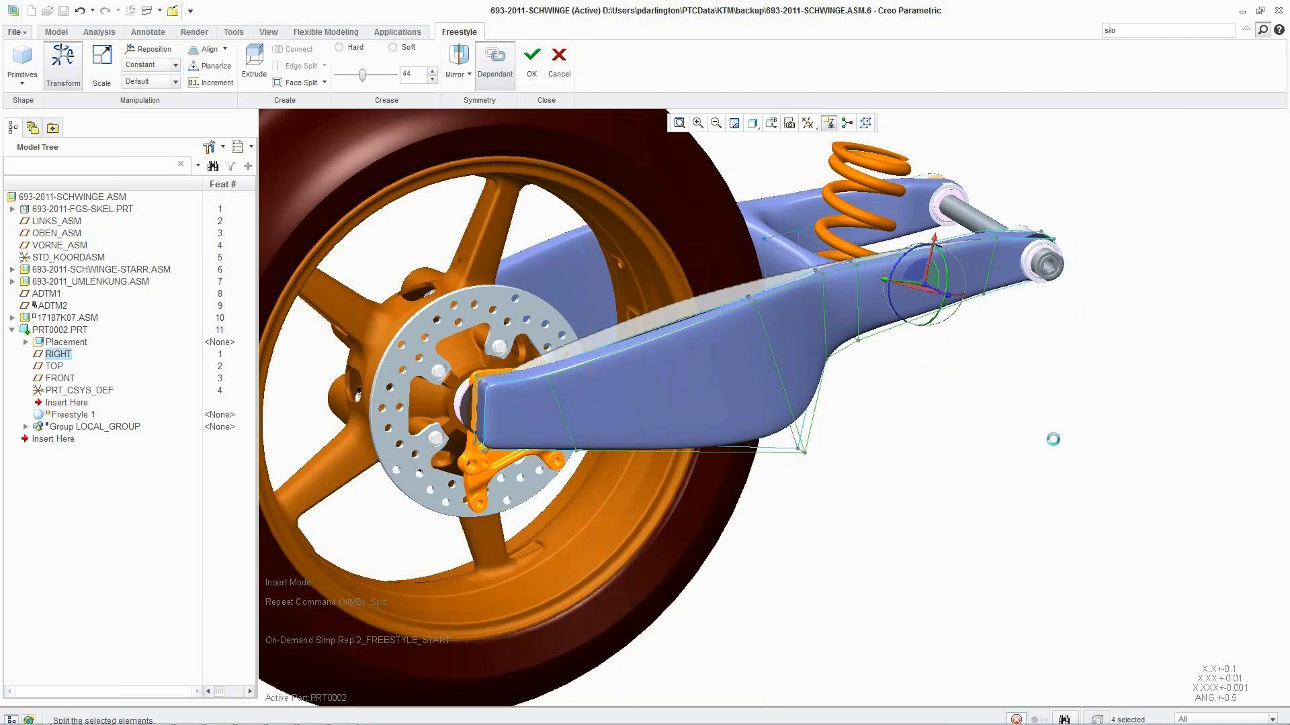
# Split the selected outer faces of the arm once more and apply a hard crease of 100 to them.
pyautogui.moveTo(1028, 425)
pyautogui.mouseDown(button='middle')
pyautogui.moveTo(1033, 461)
pyautogui.moveTo(923, 339)
pyautogui.mouseUp(button='middle')
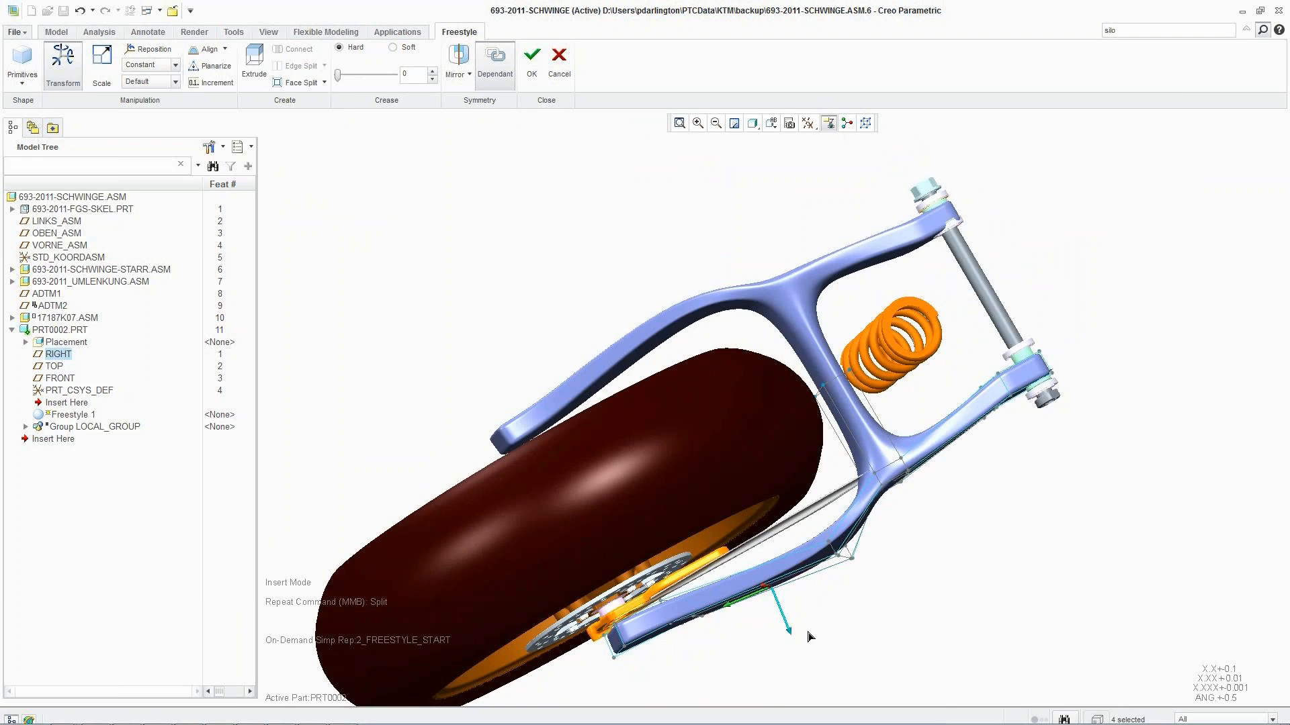
pyautogui.rightClick(899, 609)
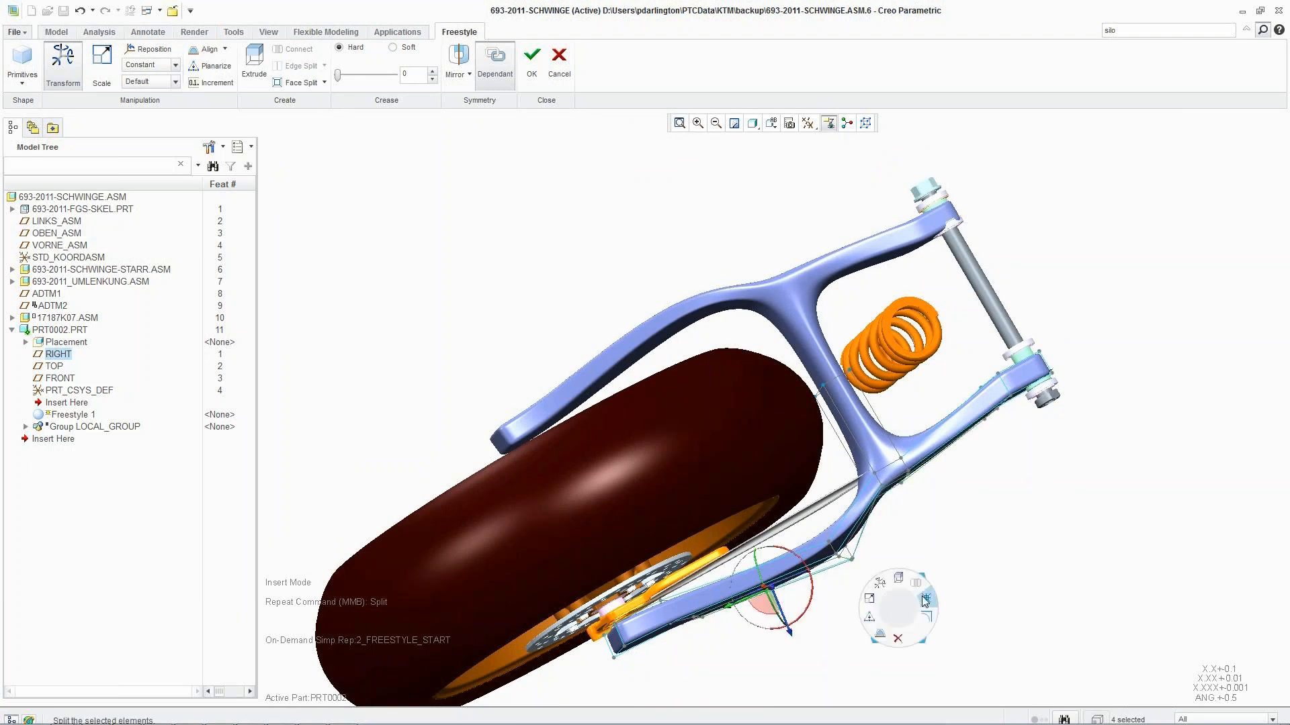
pyautogui.click(926, 598)
pyautogui.rightClick(928, 548)
pyautogui.click(955, 559)
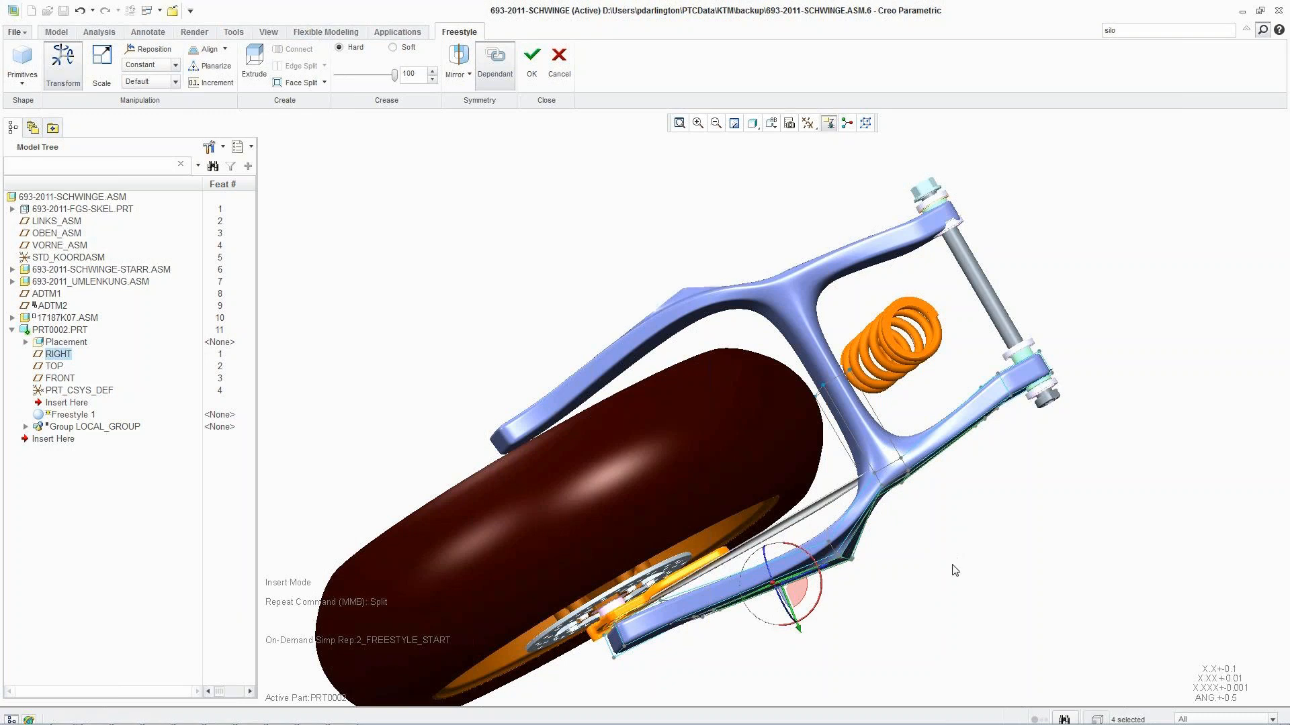
# Push the creased outer faces inward to form a recessed pocket along the arm's side.
pyautogui.moveTo(947, 541); pyautogui.dragTo(943, 521, button='middle')
pyautogui.moveTo(863, 541); pyautogui.dragTo(877, 603, button='middle')
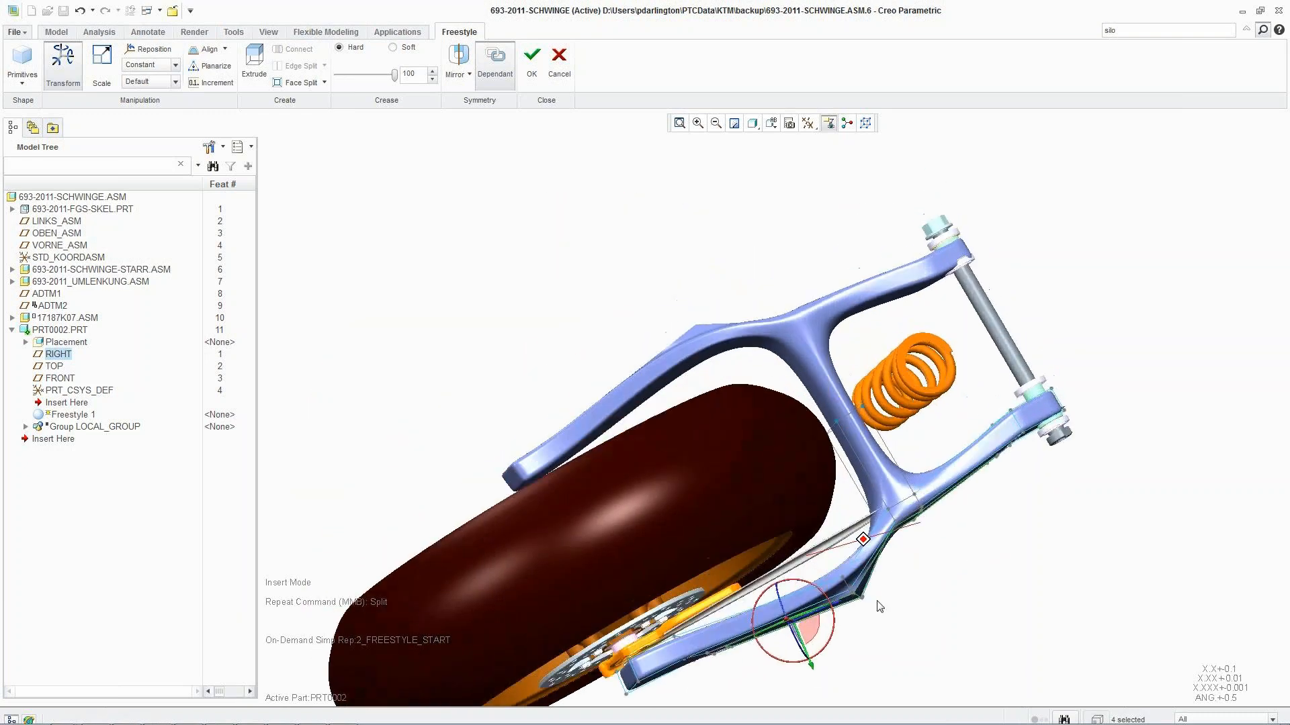
pyautogui.click(811, 665)
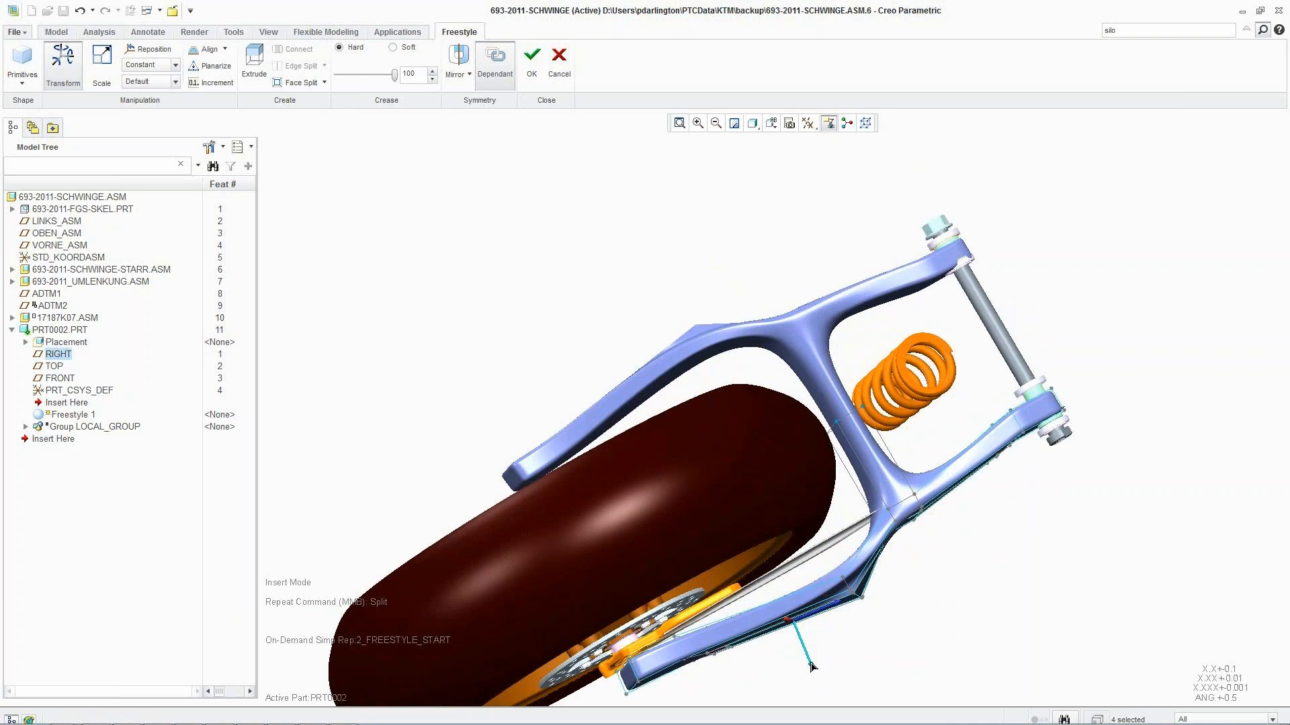
pyautogui.moveTo(853, 615); pyautogui.dragTo(836, 543, button='middle')
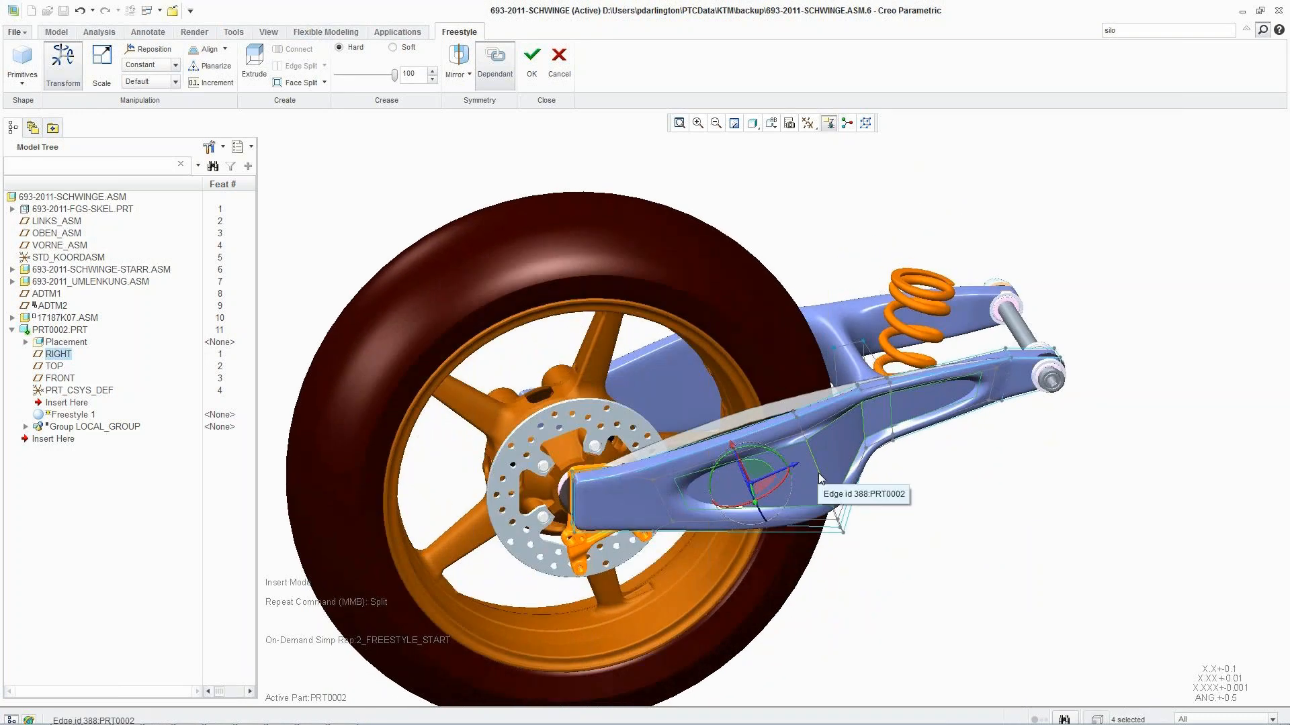
# Apply a soft crease to the four mesh elements around the middle and ends of the arm's recessed pocket.
pyautogui.click(865, 421)
pyautogui.keyDown('ctrl'); pyautogui.click(891, 416); pyautogui.keyUp('ctrl')
pyautogui.keyDown('ctrl'); pyautogui.click(665, 505); pyautogui.keyUp('ctrl')
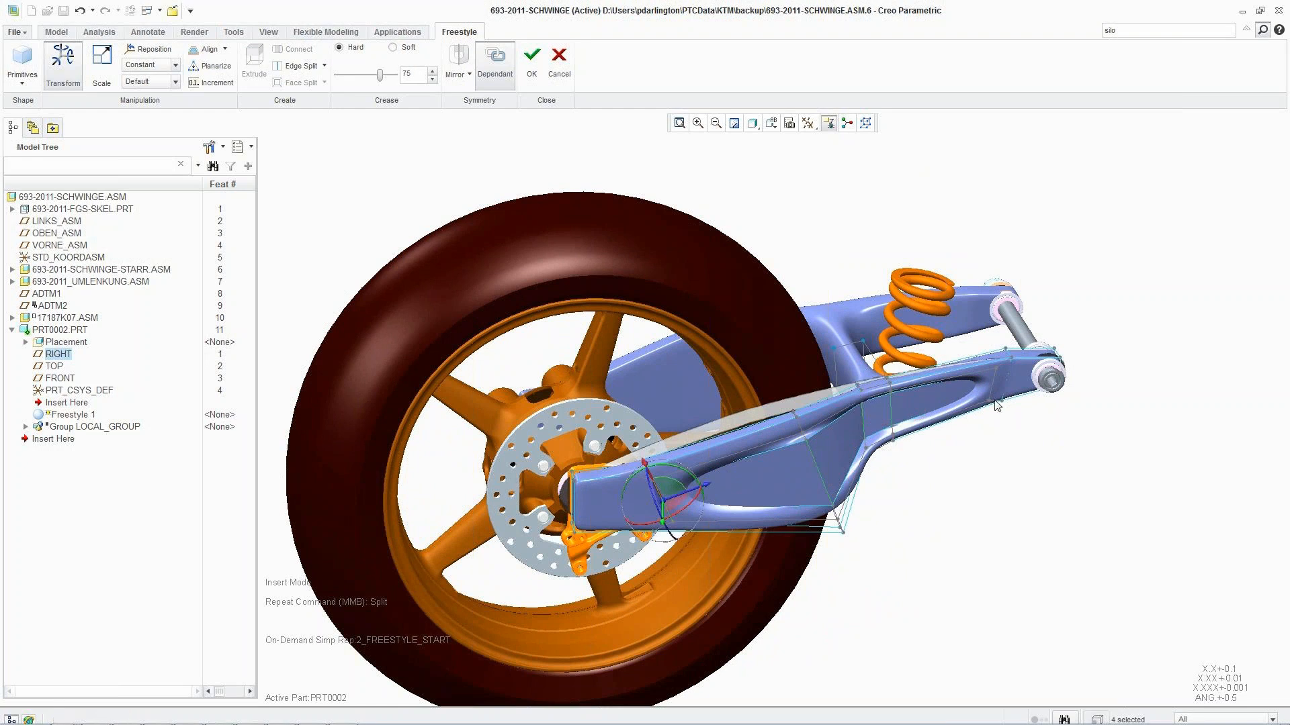
pyautogui.keyDown('ctrl'); pyautogui.click(991, 395); pyautogui.keyUp('ctrl')
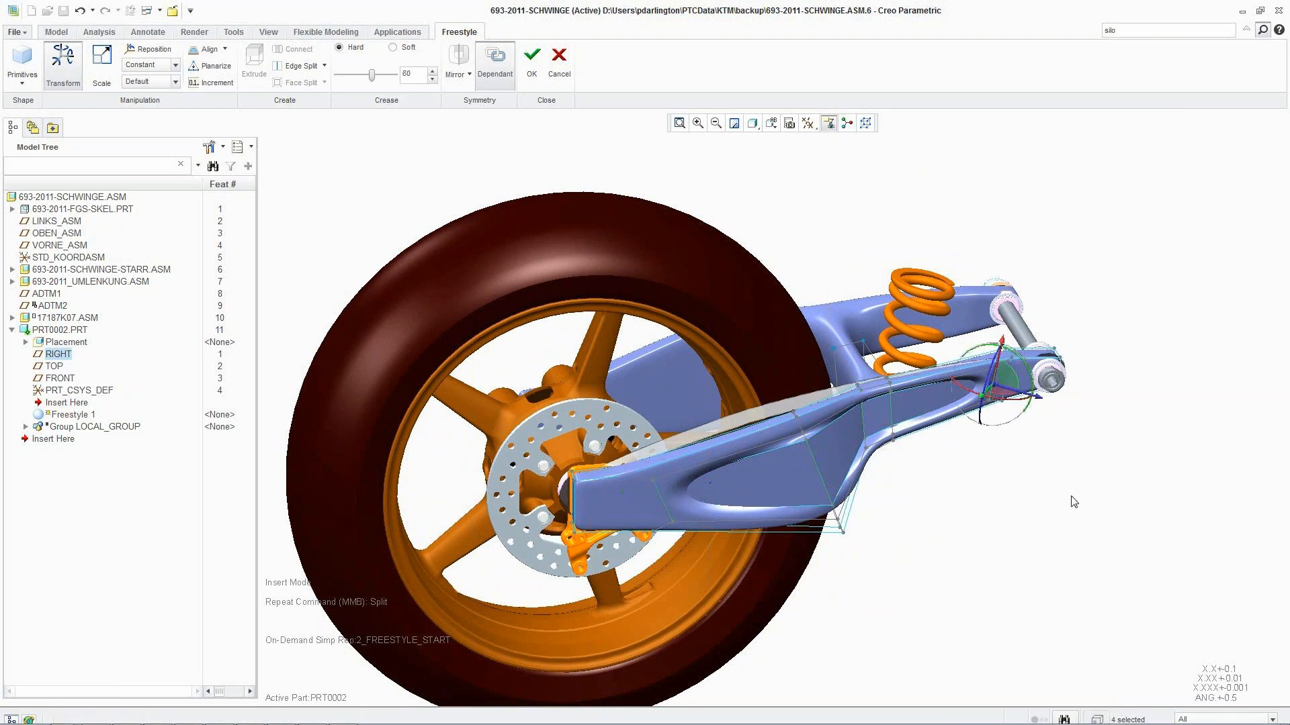
pyautogui.rightClick(669, 168)
pyautogui.click(696, 177)
pyautogui.click(393, 47)
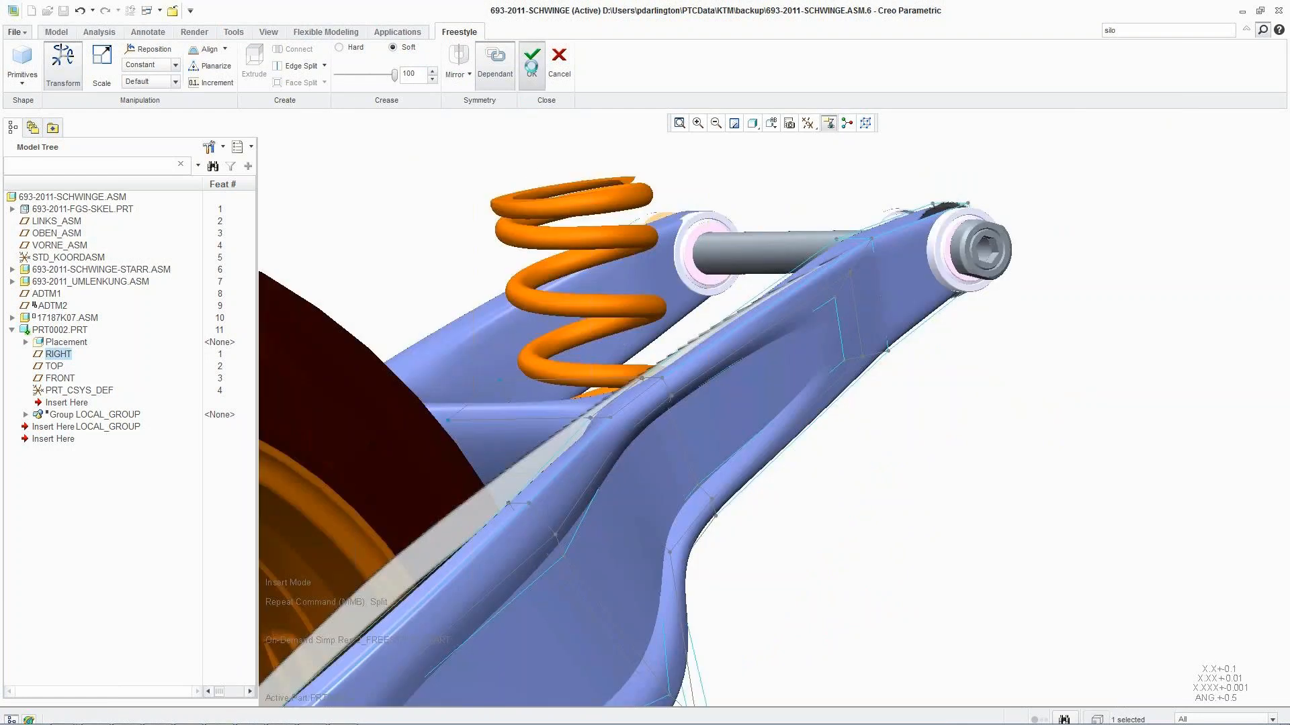
# Complete the Freestyle feature and solidify its quilt into solid swingarm geometry.
pyautogui.click(531, 64)
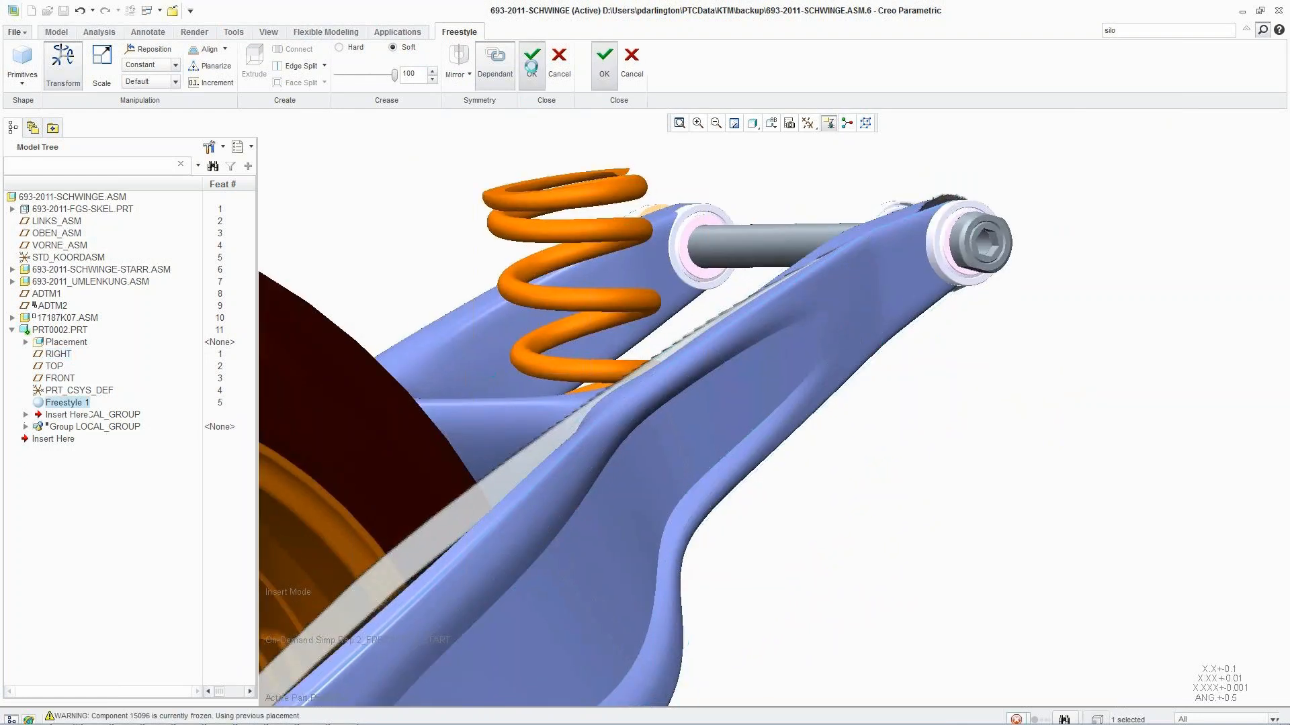
pyautogui.click(604, 63)
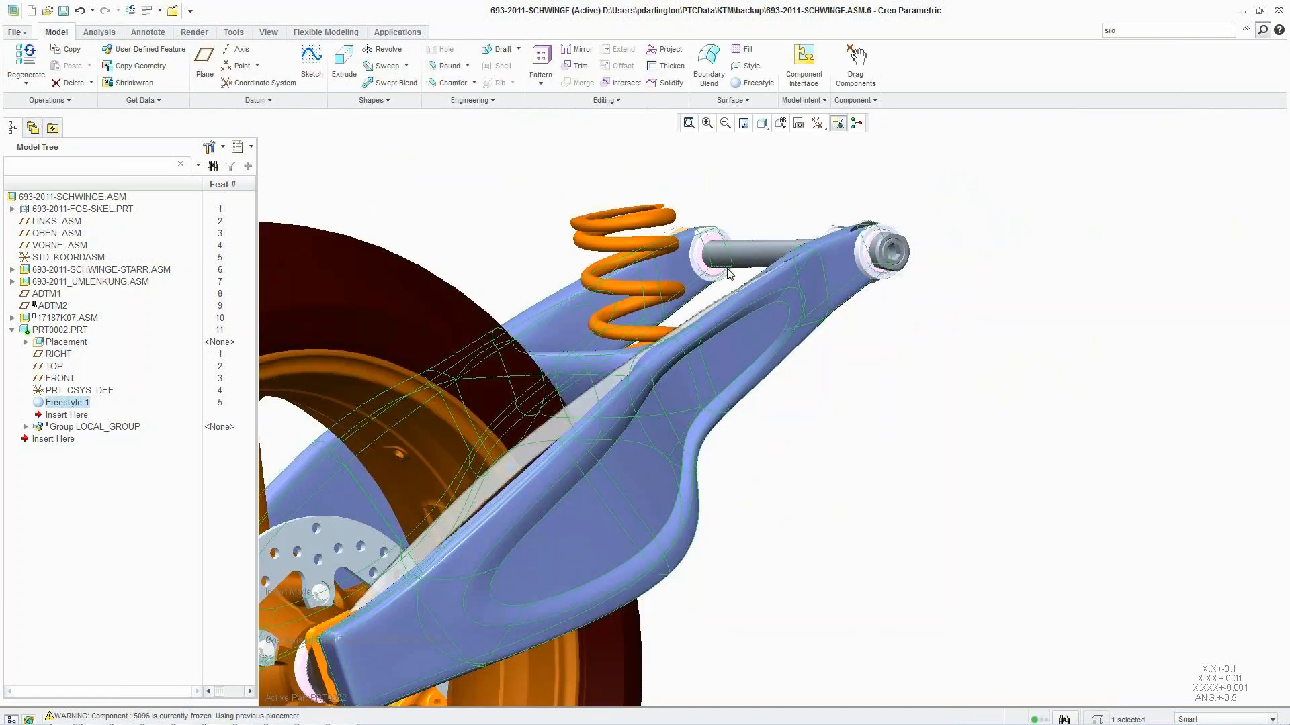
pyautogui.click(671, 84)
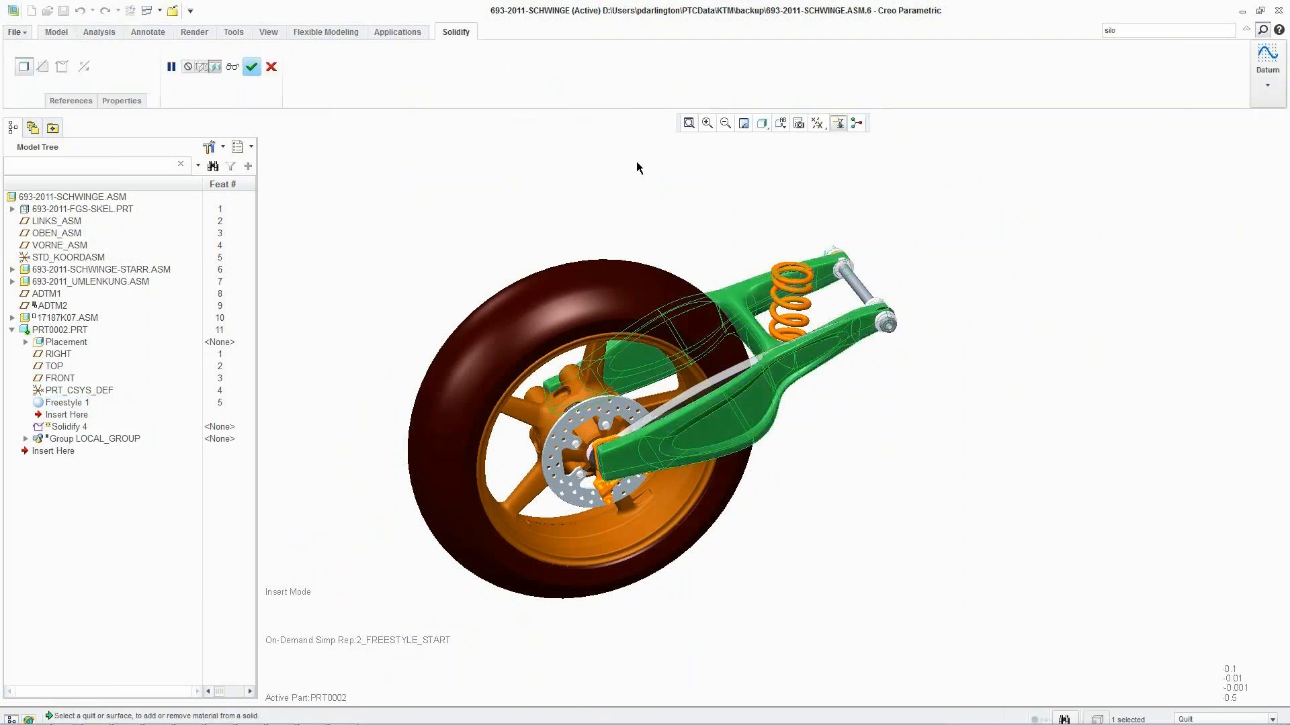
pyautogui.middleClick(637, 167)
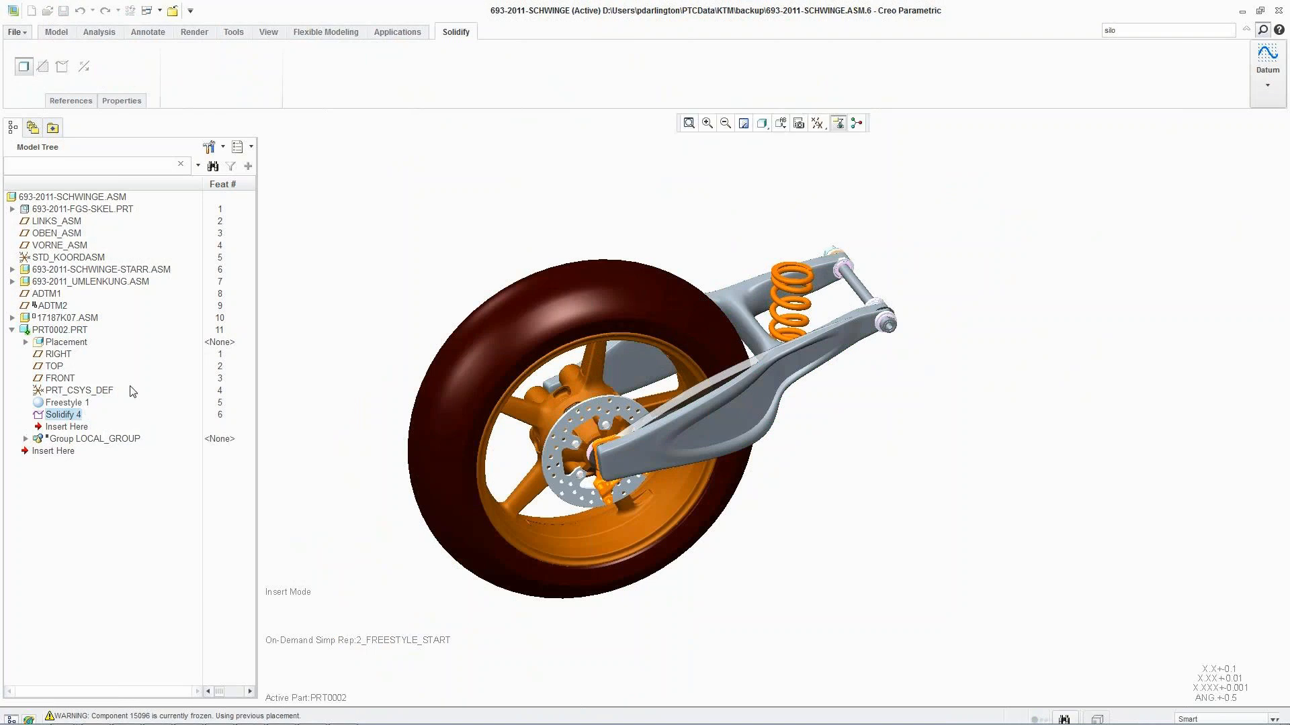
# Resume the suppressed LOCAL_GROUP in PRT0002 to add the remaining swingarm features.
pyautogui.rightClick(90, 440)
pyautogui.click(128, 497)
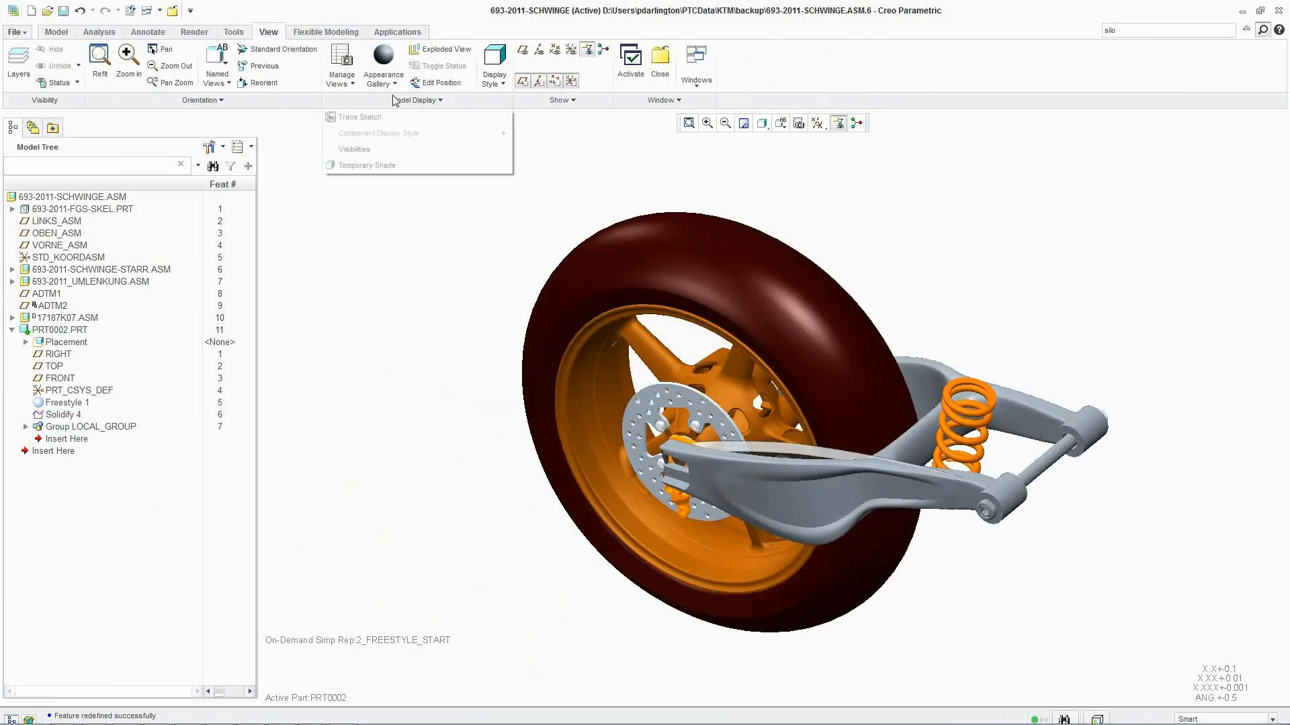
# Hide the trace sketch image in the assembly and open PRT0002 in its own window.
pyautogui.click(362, 119)
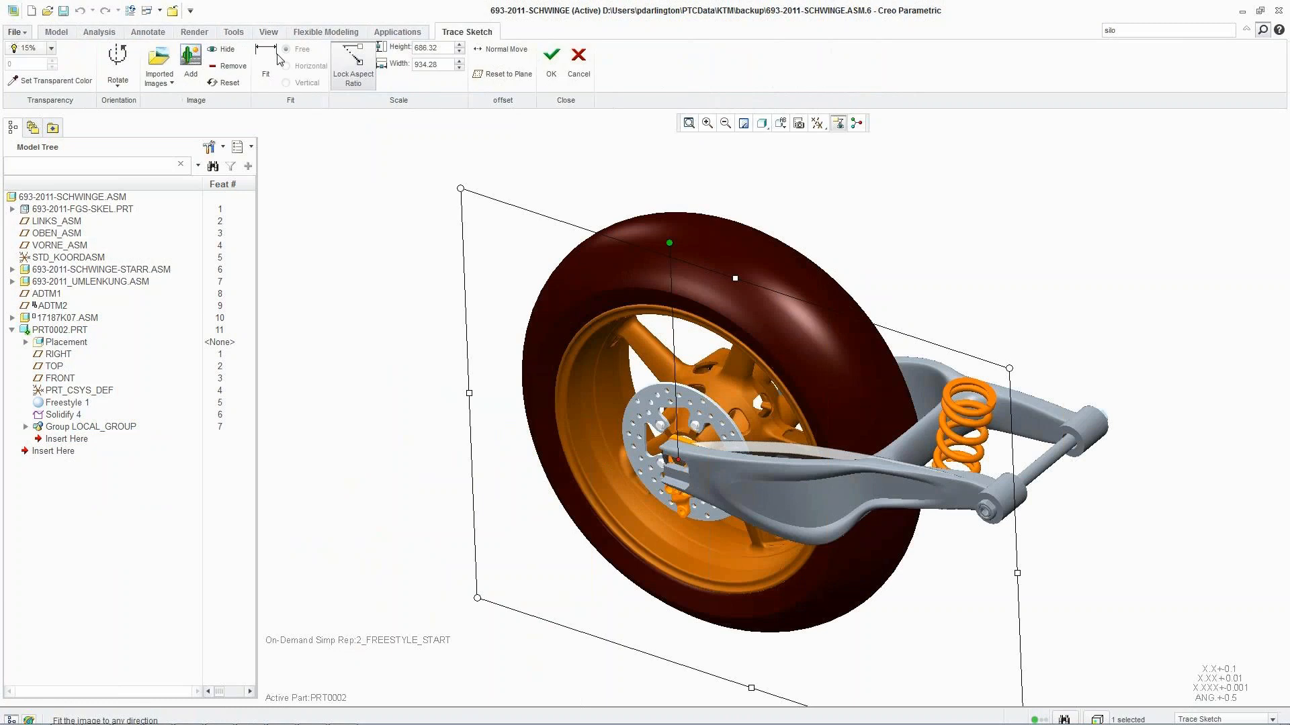
pyautogui.click(229, 50)
pyautogui.rightClick(75, 330)
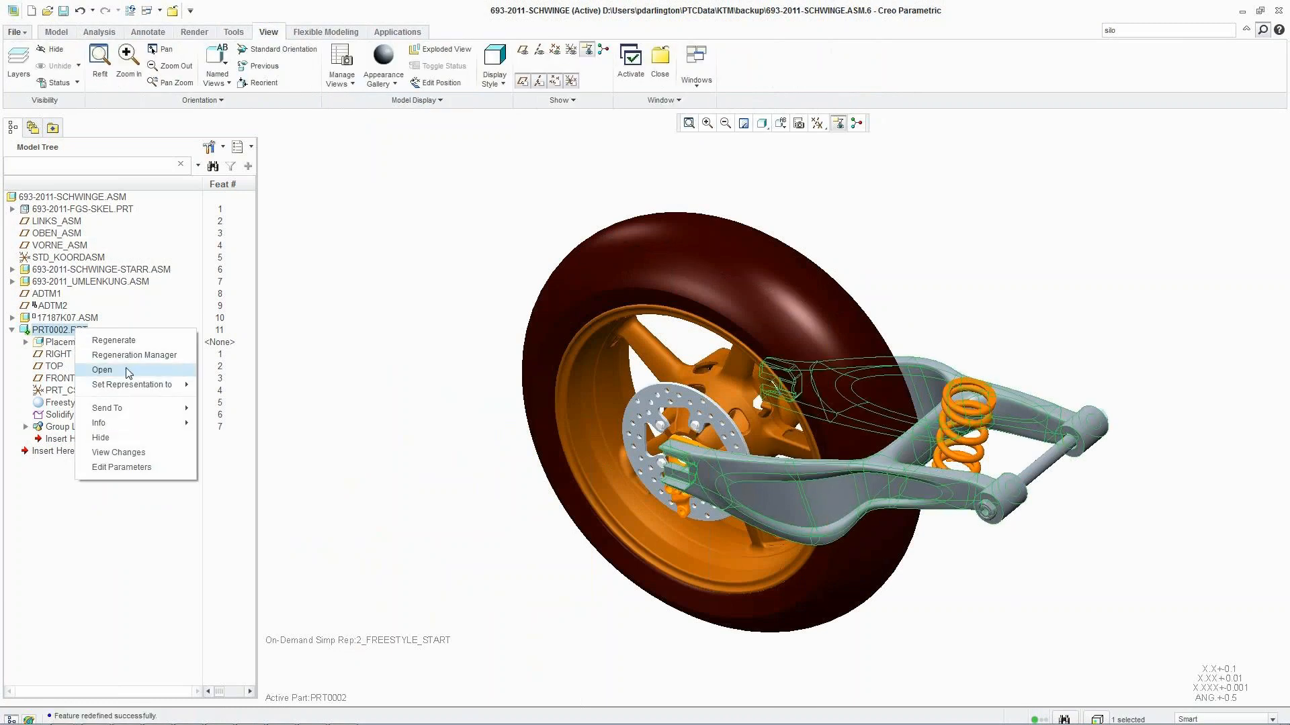
pyautogui.click(128, 370)
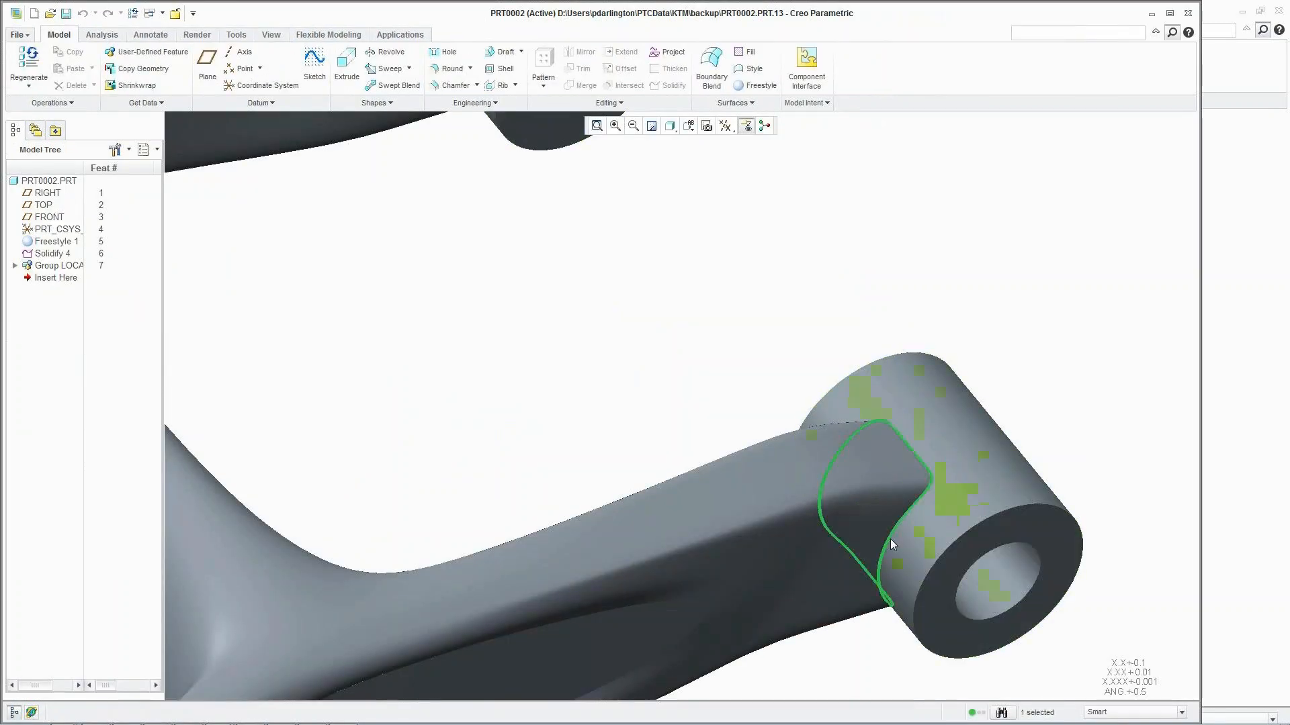
# Round the edge where the arm meets the pivot boss to 8 mm and chamfer the boss's bore edges.
pyautogui.click(914, 550)
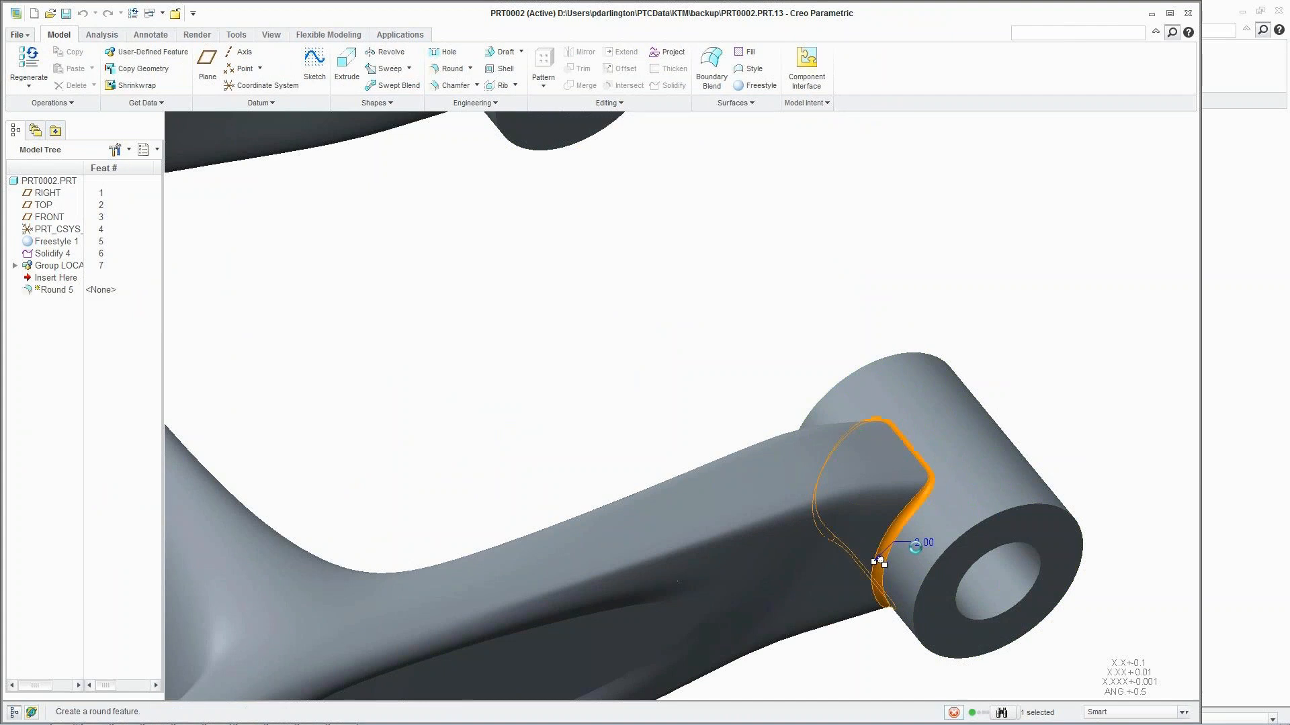
pyautogui.doubleClick(924, 543)
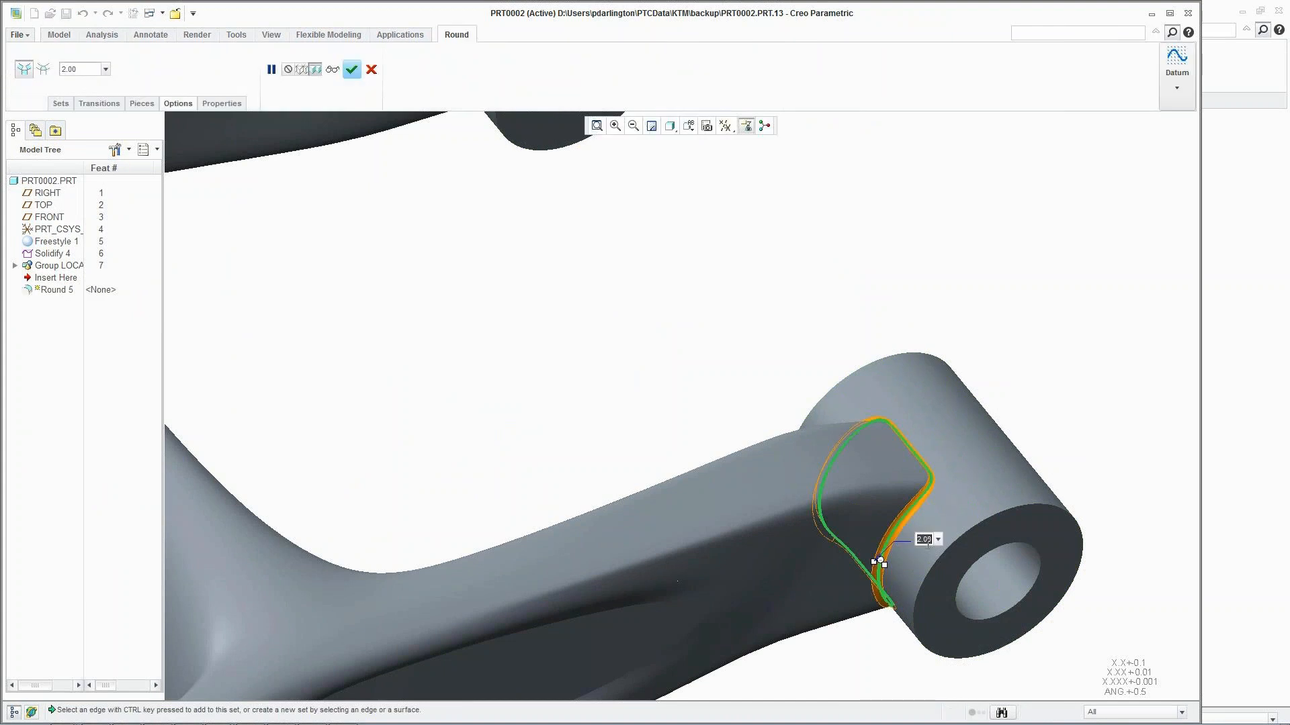
pyautogui.write('8')
pyautogui.press('Return')
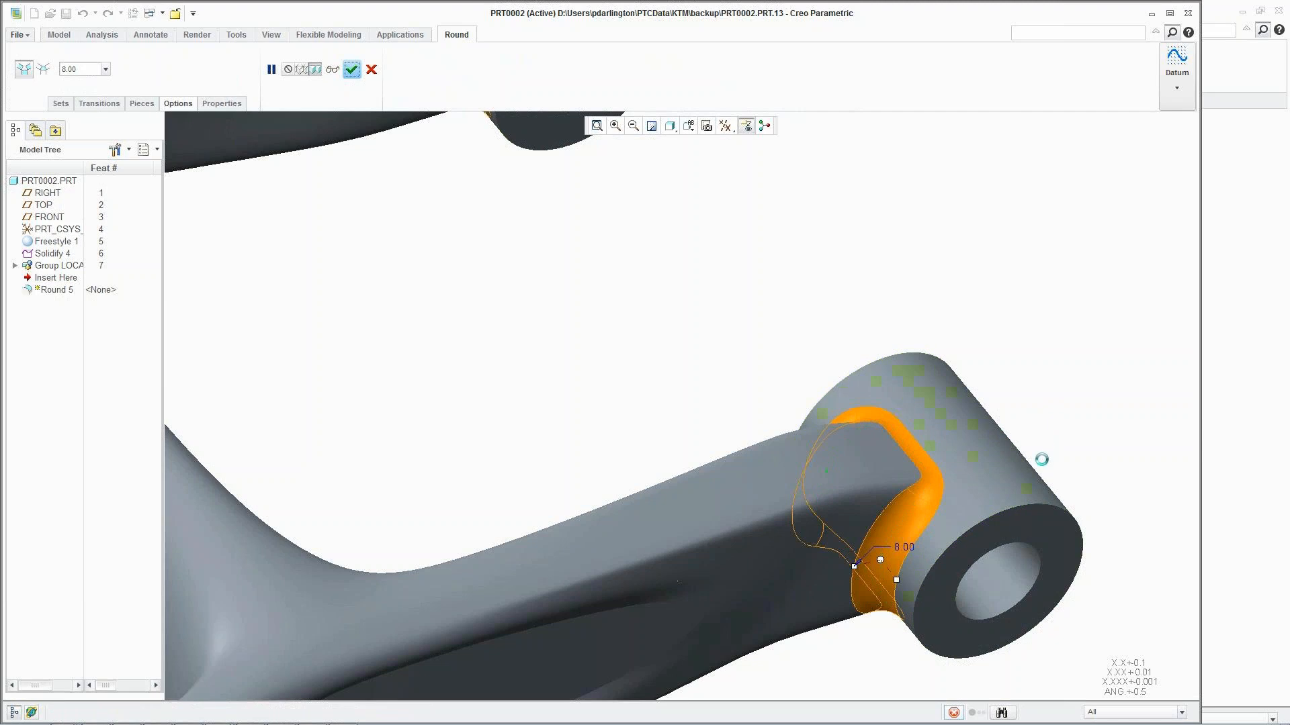
pyautogui.middleClick(1013, 611)
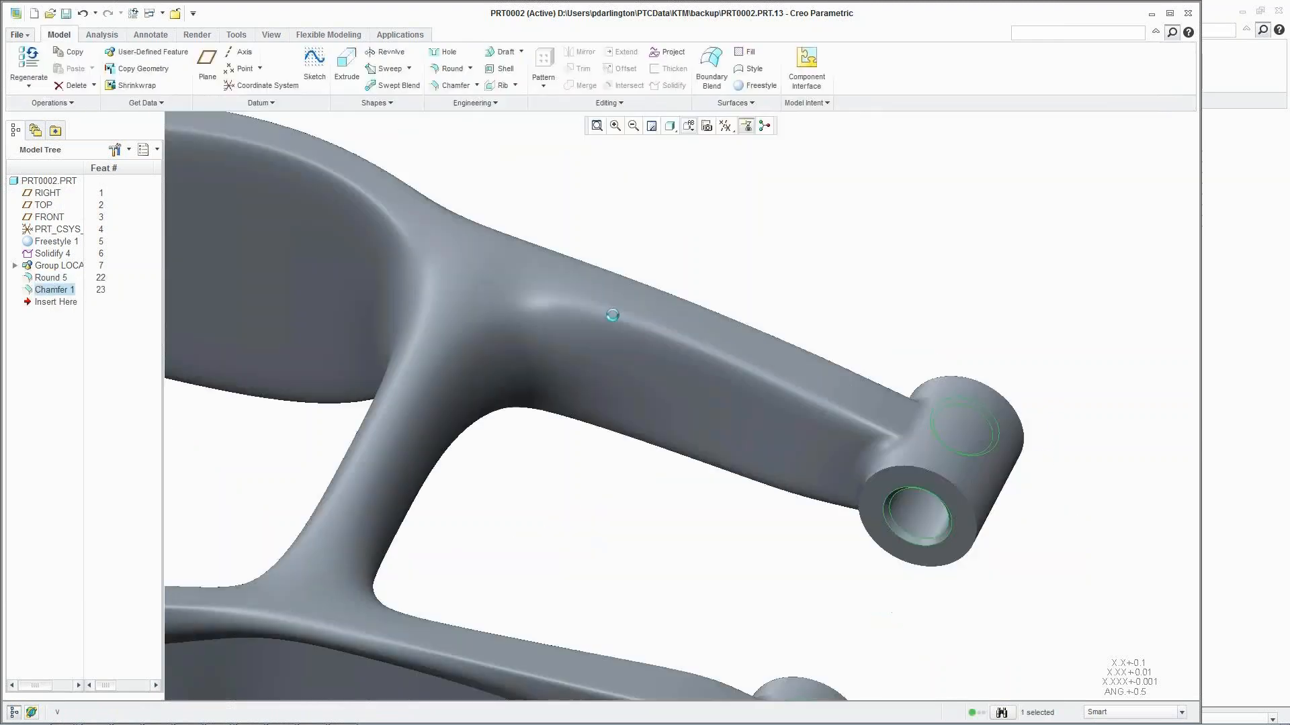
pyautogui.hotkey('ctrl', 'd')
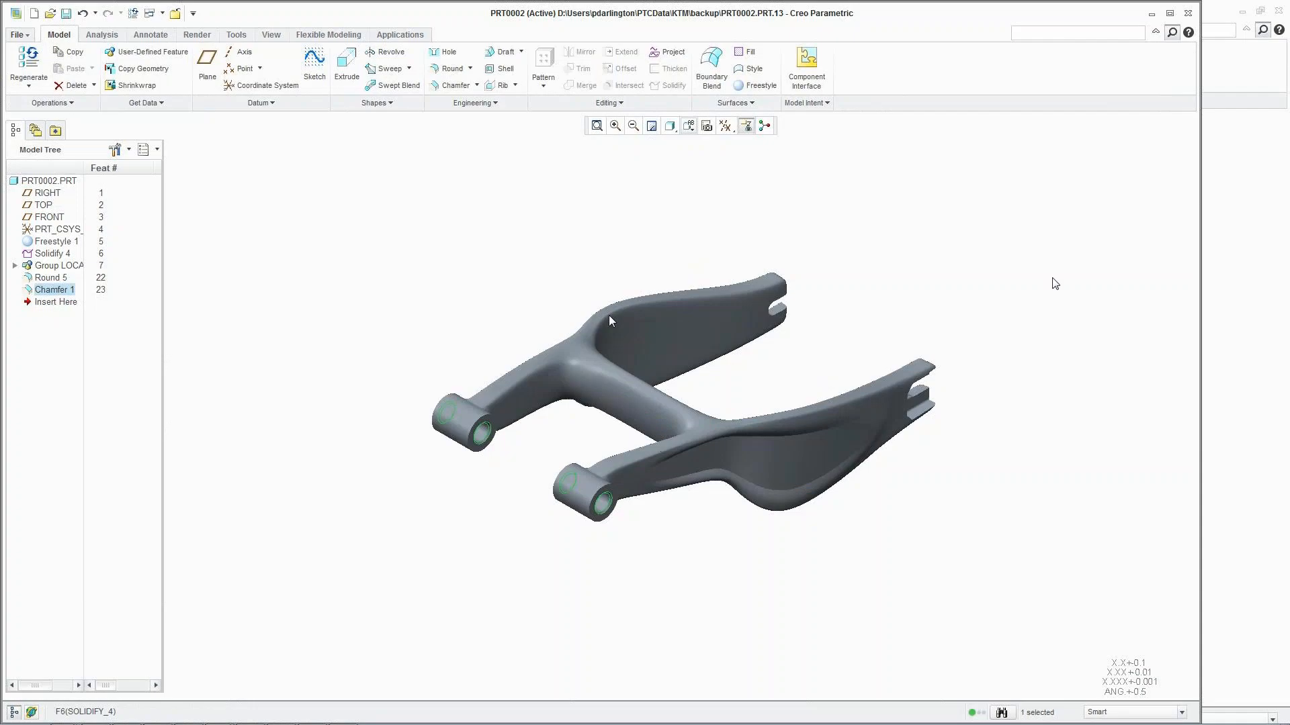
pyautogui.press('Escape')
pyautogui.click(1200, 46)
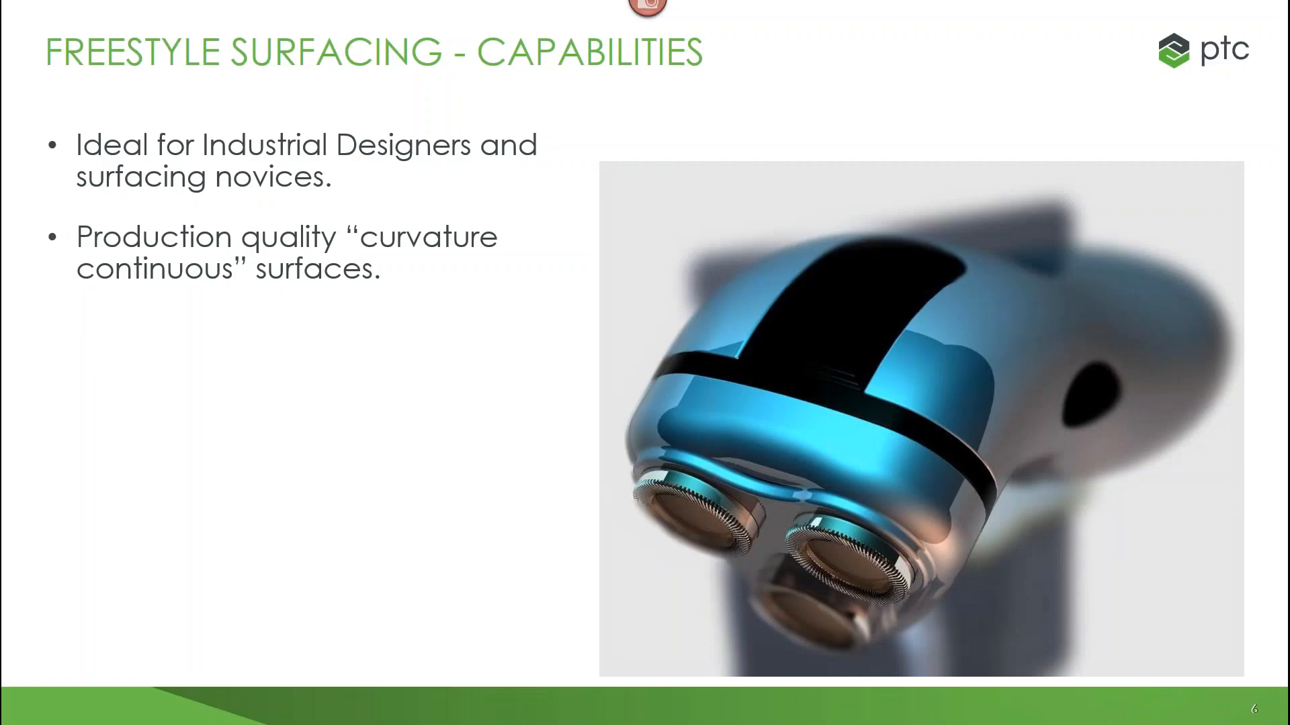
pyautogui.press('Right')
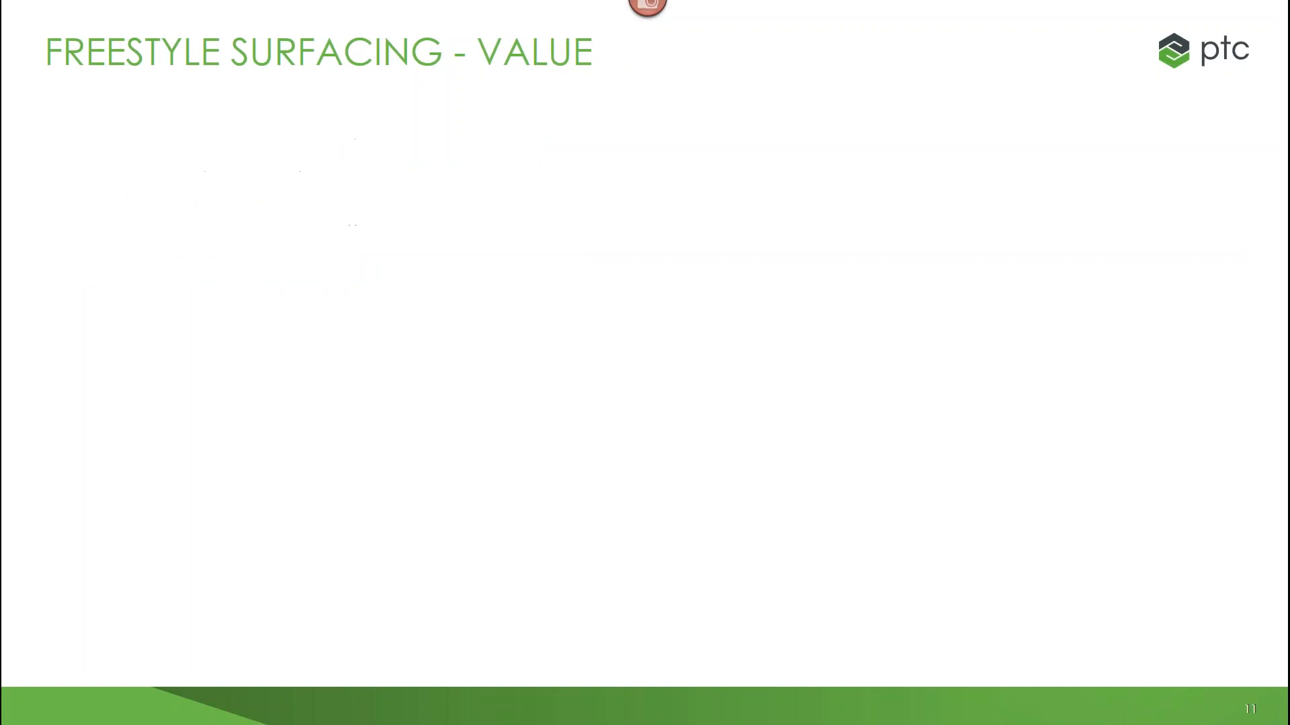
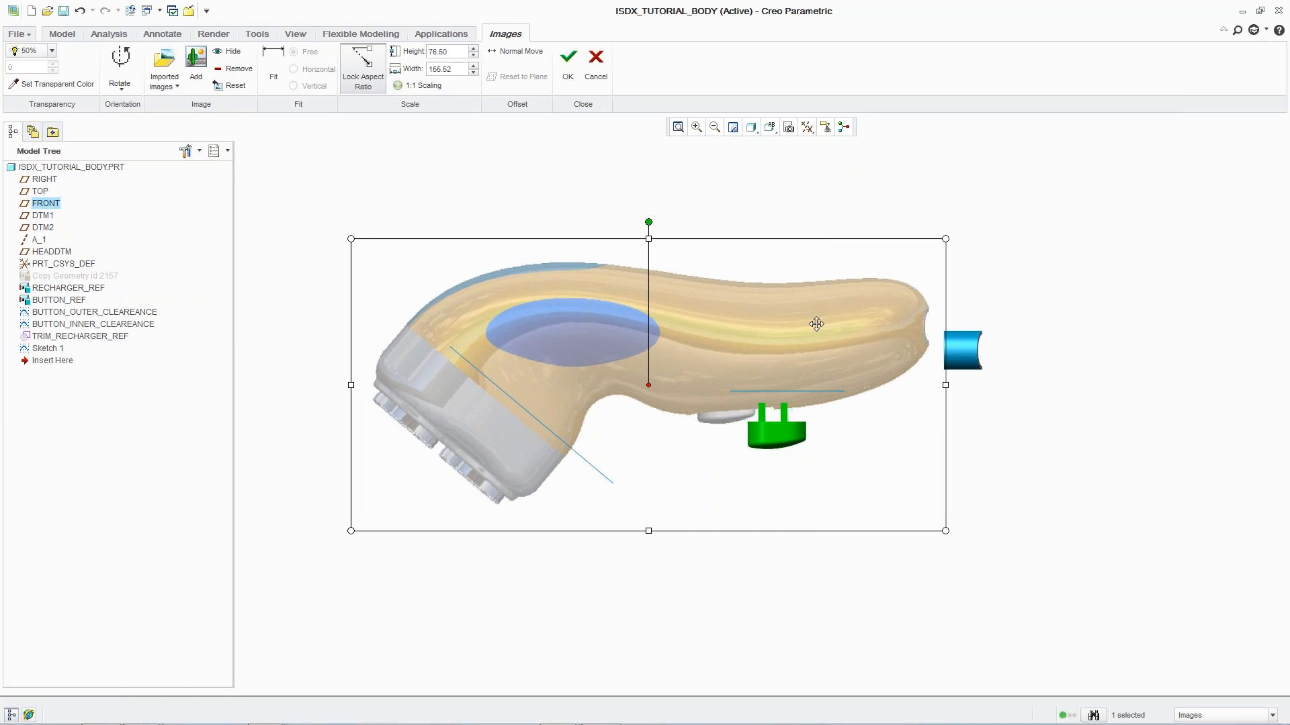
# Fit the shaver's side-view image to the FRONT plane references at about 157 wide and make its background transparent.
pyautogui.moveTo(991, 259); pyautogui.dragTo(997, 257)
pyautogui.moveTo(943, 293); pyautogui.dragTo(947, 295)
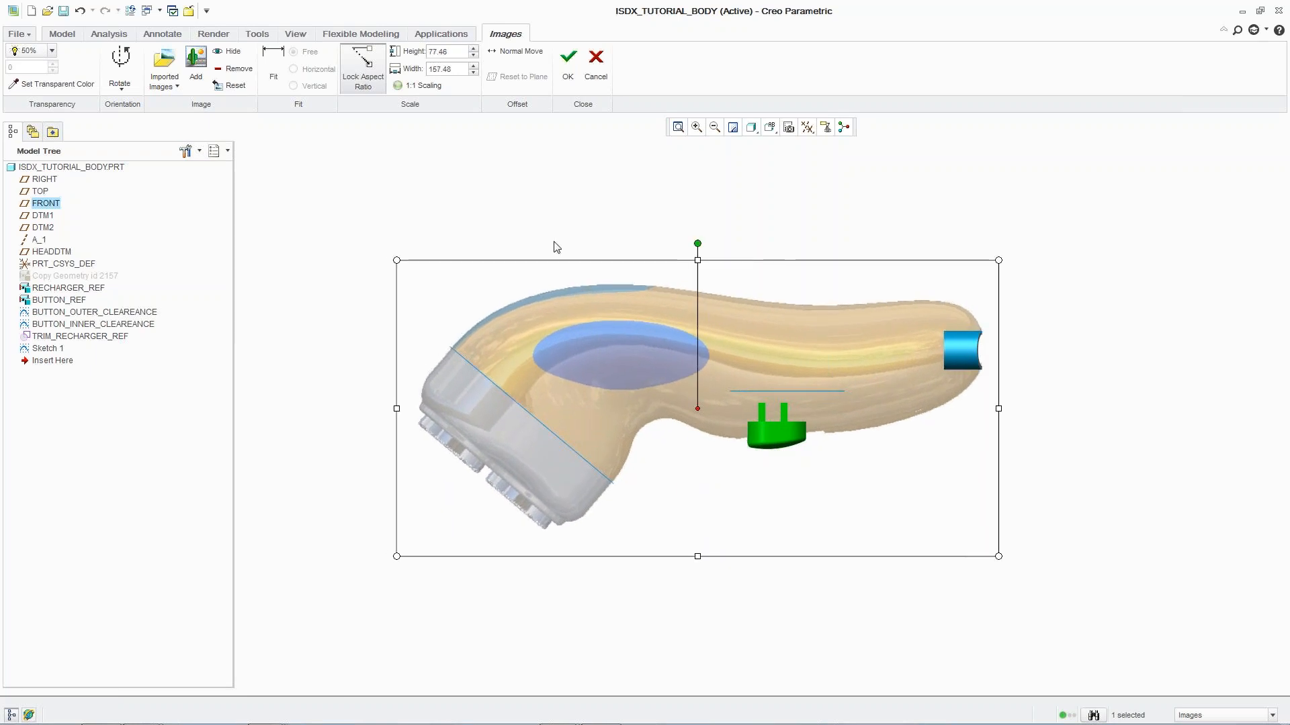
pyautogui.click(51, 84)
pyautogui.click(417, 275)
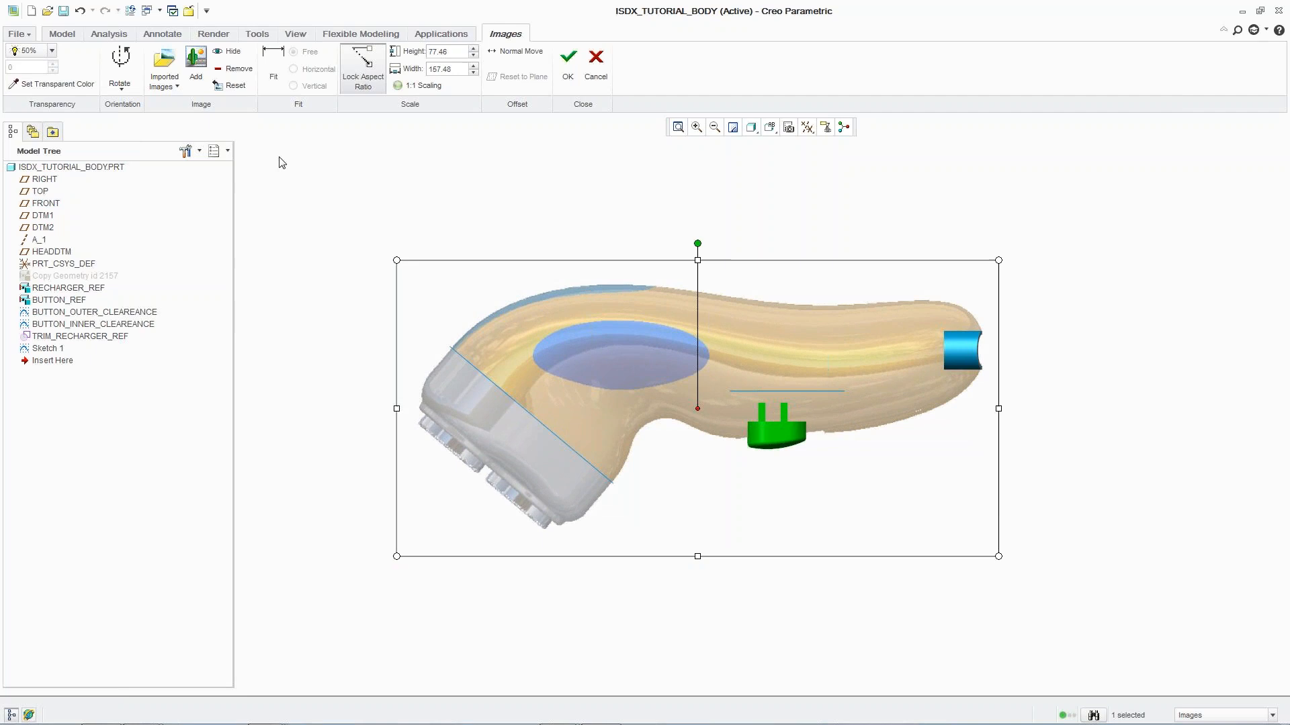
# Add the shaver's top-view reference image on the TOP plane.
pyautogui.click(195, 64)
pyautogui.click(39, 195)
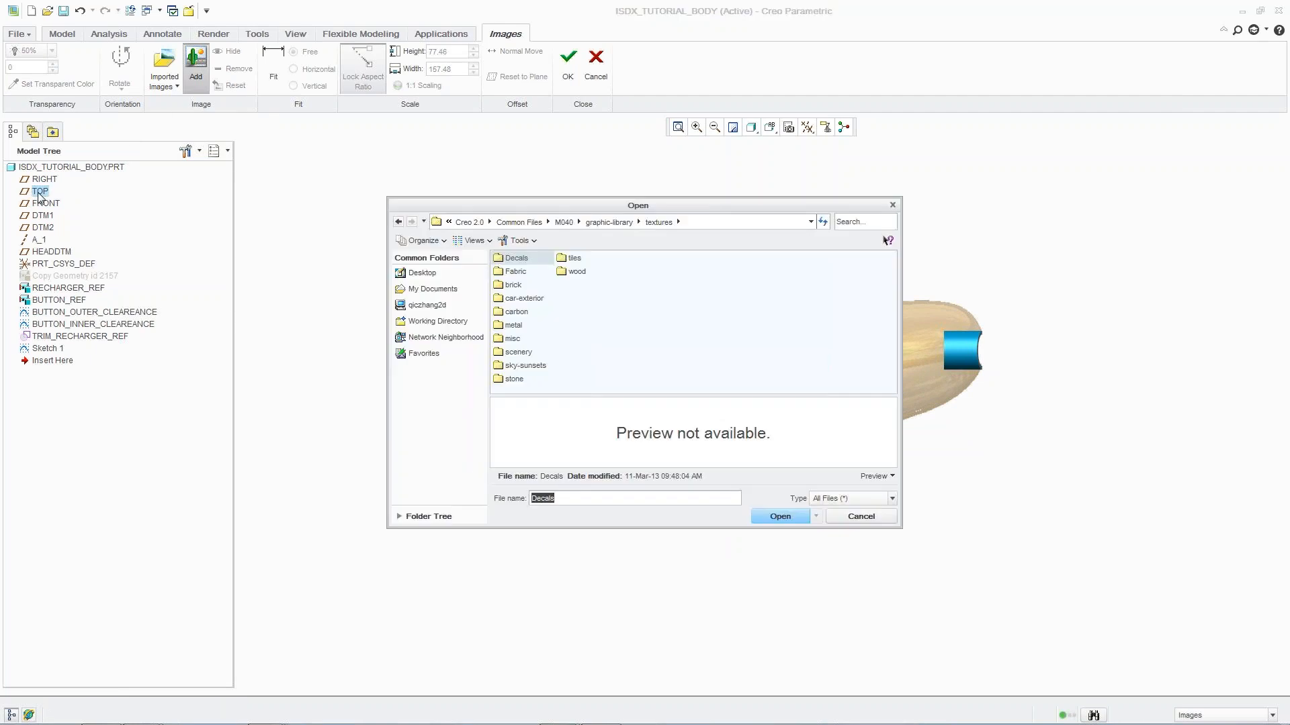
pyautogui.doubleClick(521, 273)
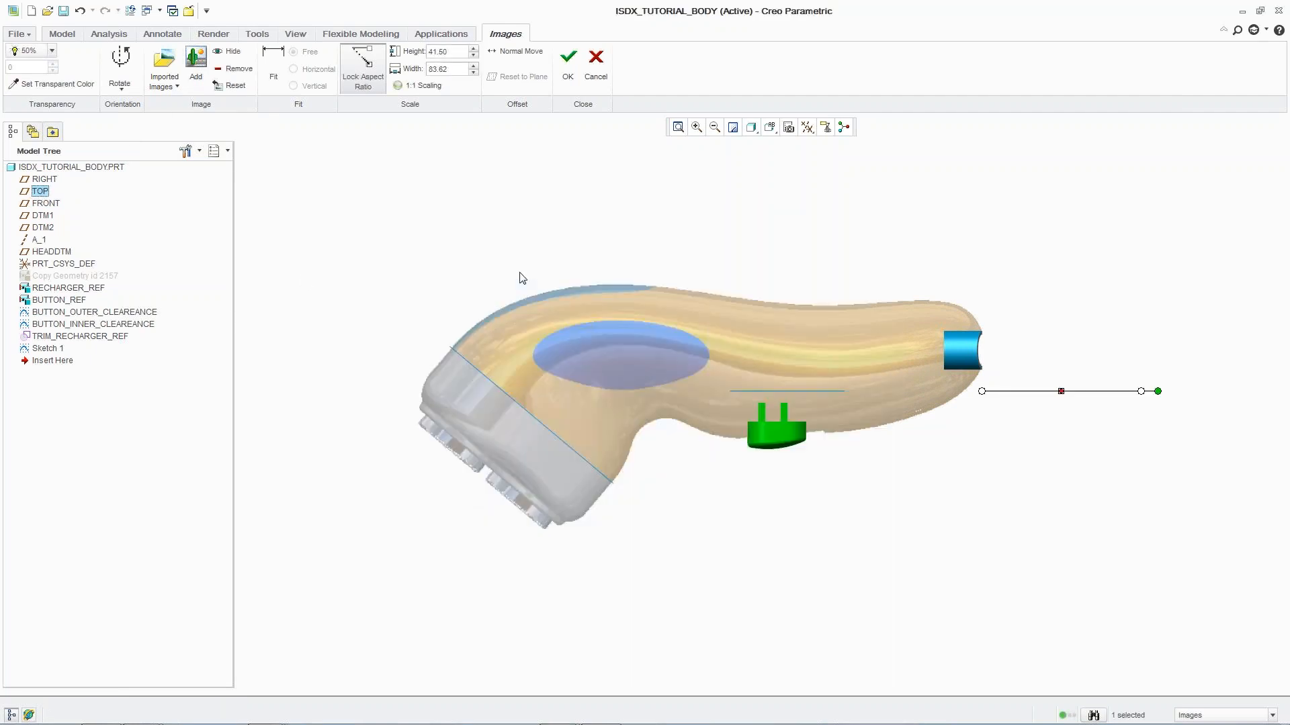
# Rotate the top-view image left 90°, scale it to about 162 wide, align it with the head outline and recharger reference, and accept the images.
pyautogui.click(121, 71)
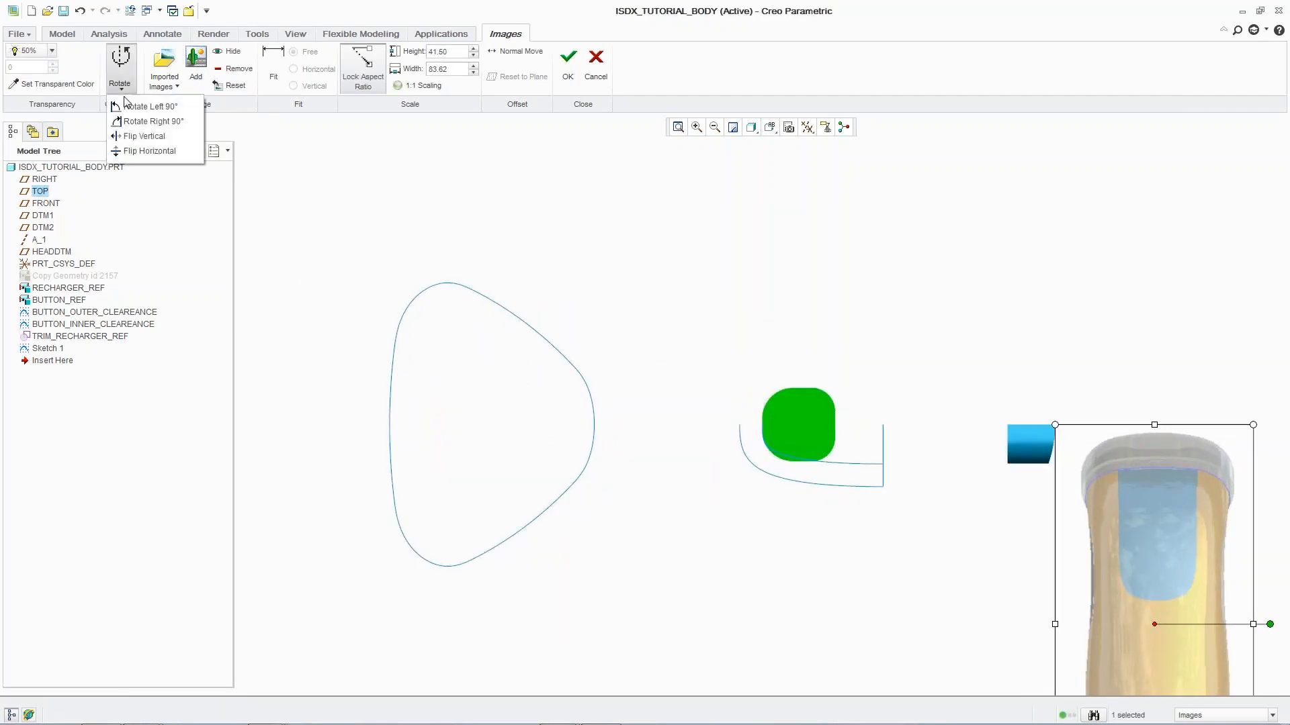
pyautogui.click(132, 107)
pyautogui.moveTo(1233, 573); pyautogui.dragTo(776, 374)
pyautogui.moveTo(897, 326); pyautogui.dragTo(1110, 293)
pyautogui.moveTo(944, 339); pyautogui.dragTo(938, 344)
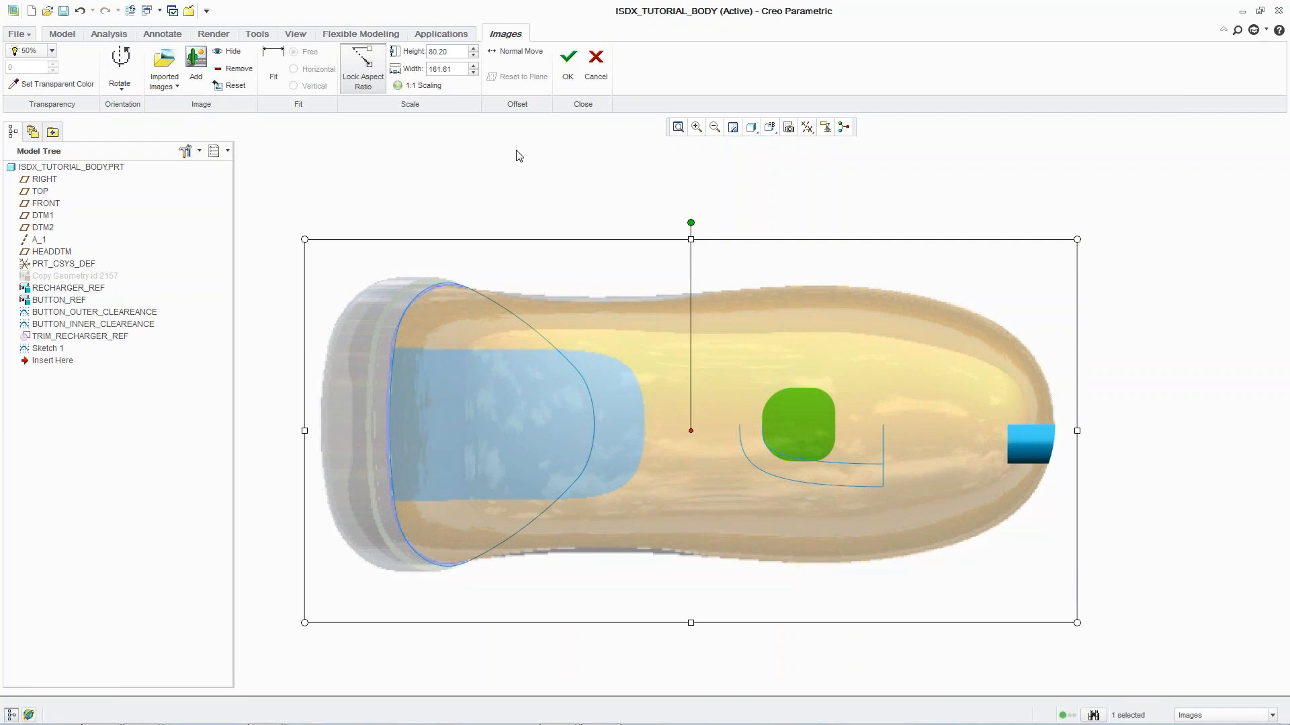
pyautogui.click(568, 82)
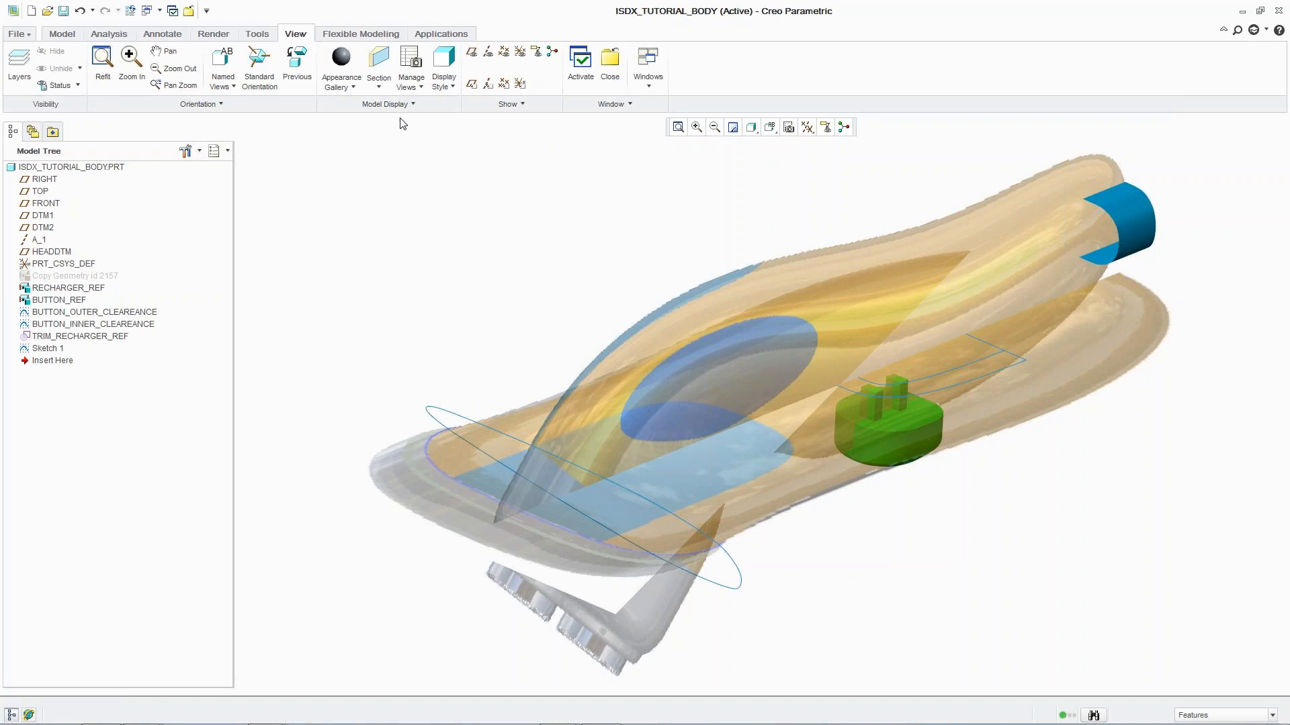
# Start a Style feature and set the FRONT datum plane as the active plane.
pyautogui.click(64, 34)
pyautogui.click(757, 70)
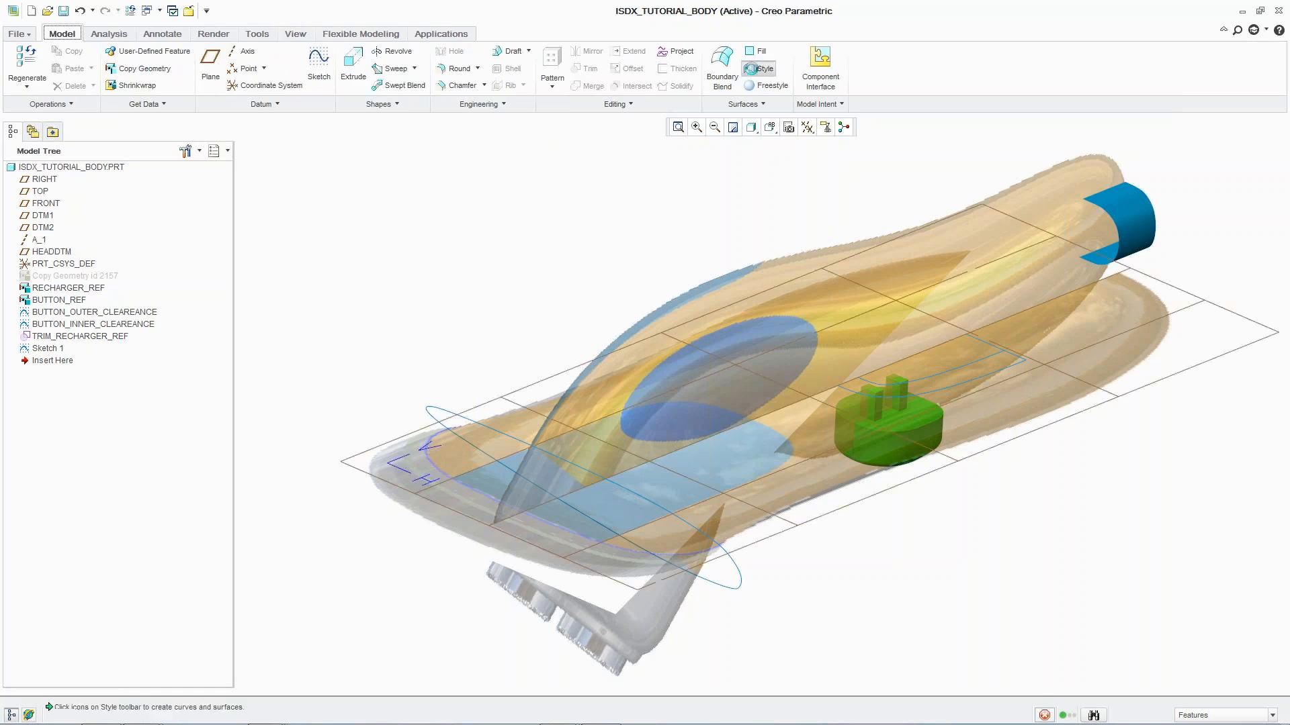
pyautogui.click(96, 67)
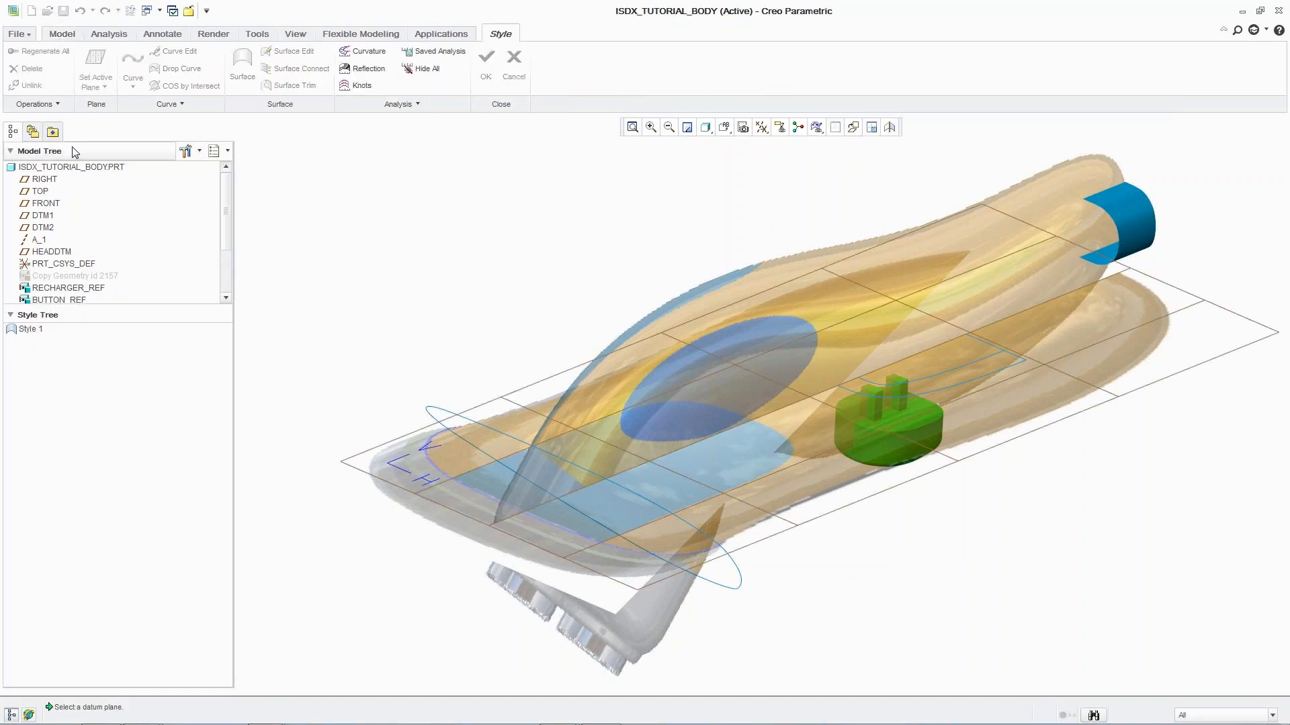
pyautogui.click(45, 203)
# Draw a three-point planar curve along the shaver's upper outline, from the head sketch's upper end to the recharger reference.
pyautogui.rightClick(268, 224)
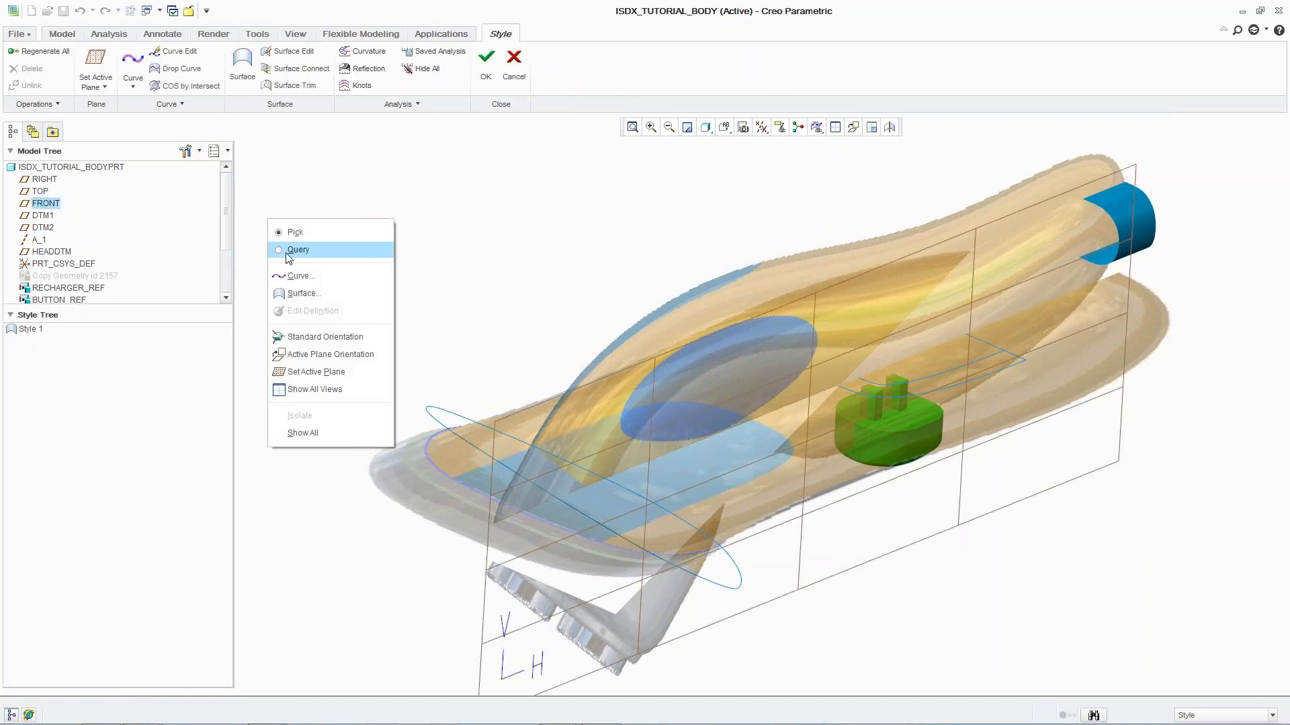
pyautogui.click(291, 275)
pyautogui.rightClick(296, 275)
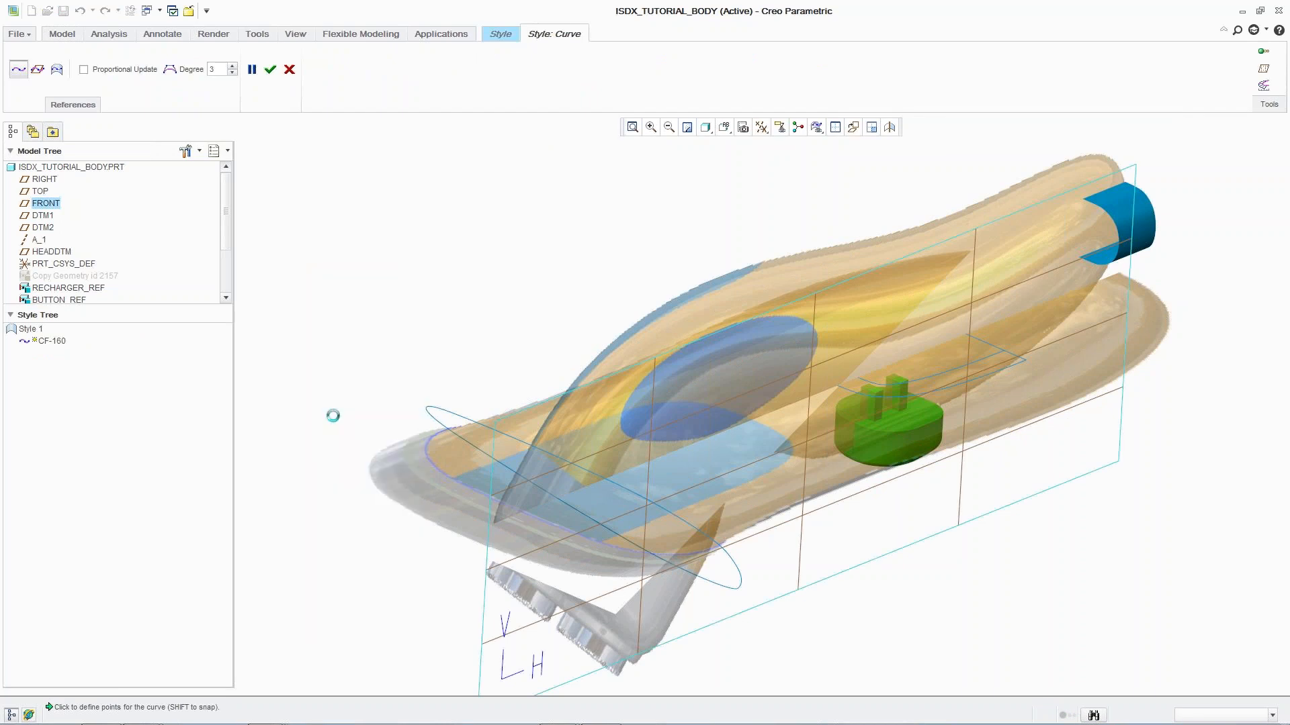
pyautogui.click(327, 419)
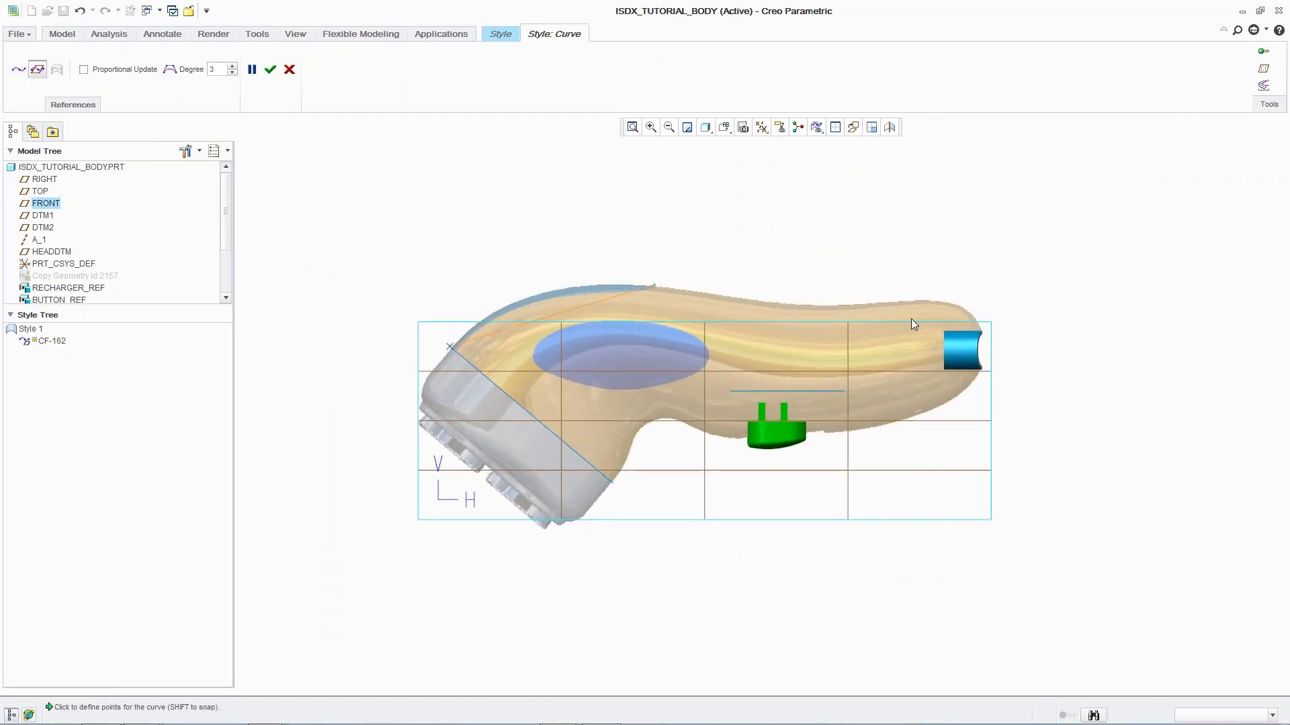
pyautogui.click(974, 336)
pyautogui.middleClick(892, 297)
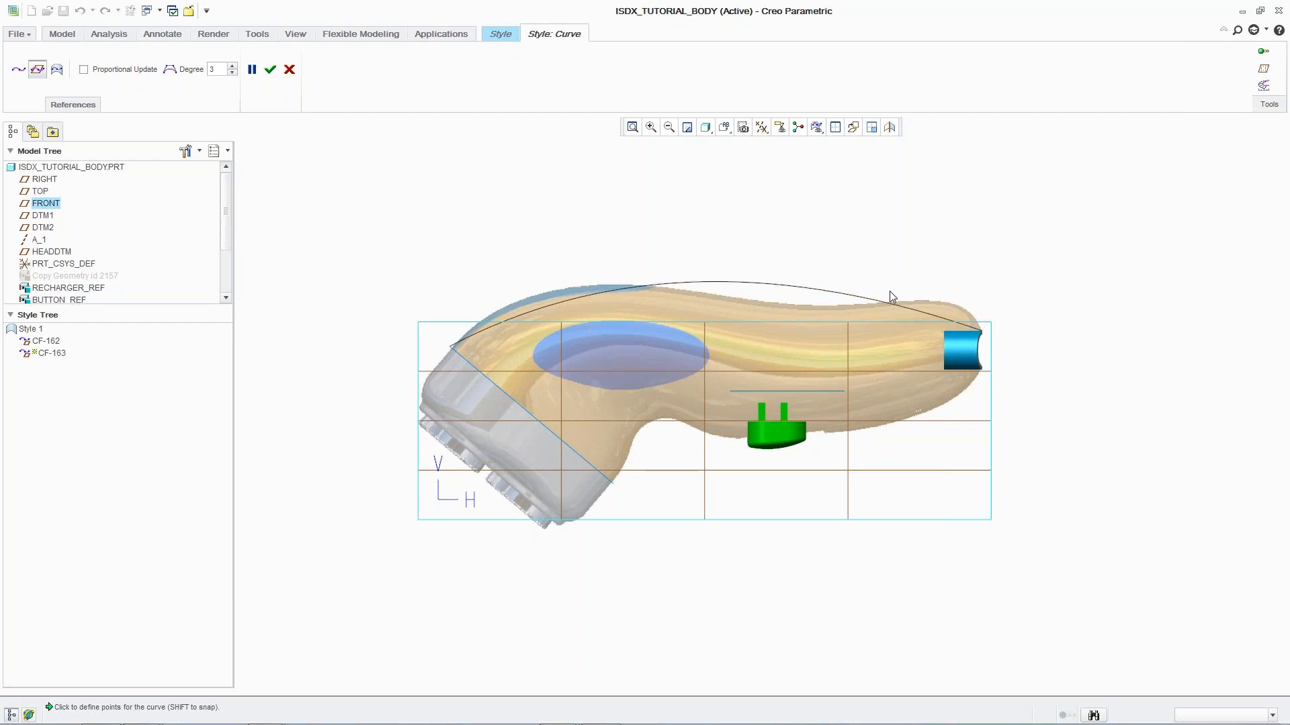
# Draw a planar curve along the shaver's lower outline, from the head sketch's lower end to the recharger reference.
pyautogui.click(613, 483)
pyautogui.click(632, 444)
pyautogui.click(666, 421)
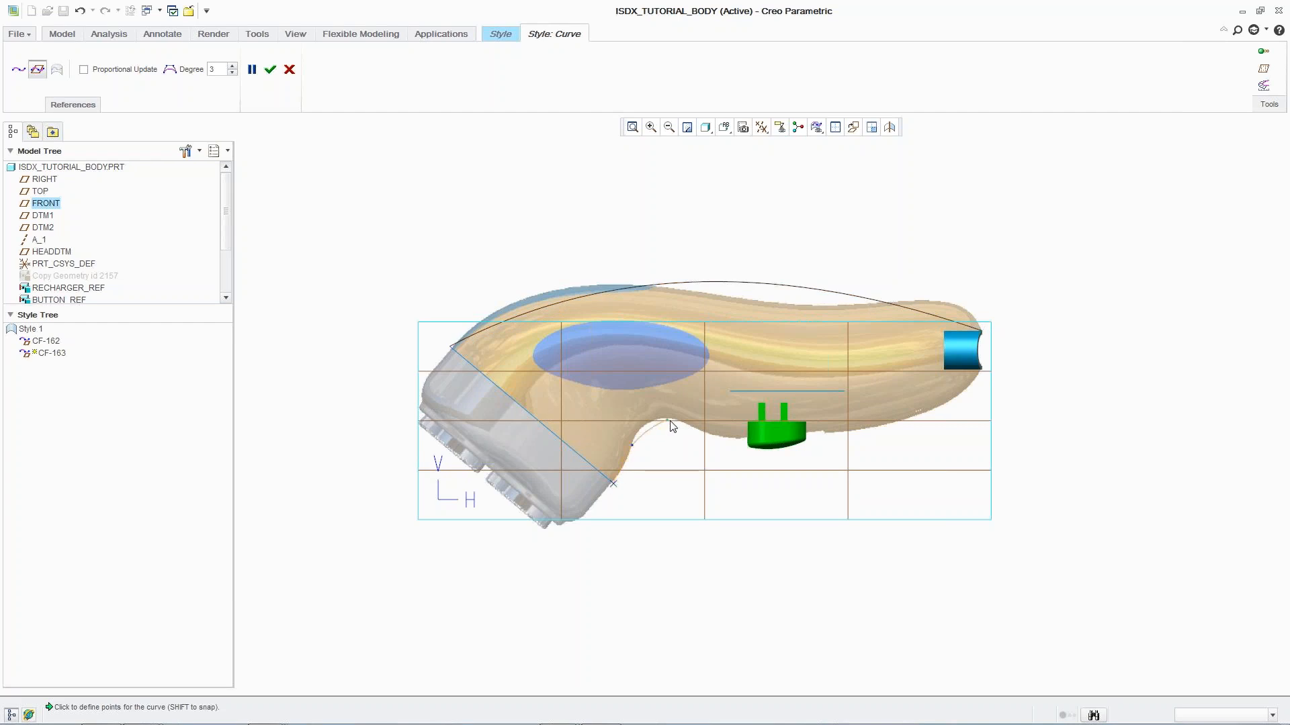
pyautogui.click(976, 371)
pyautogui.middleClick(978, 403)
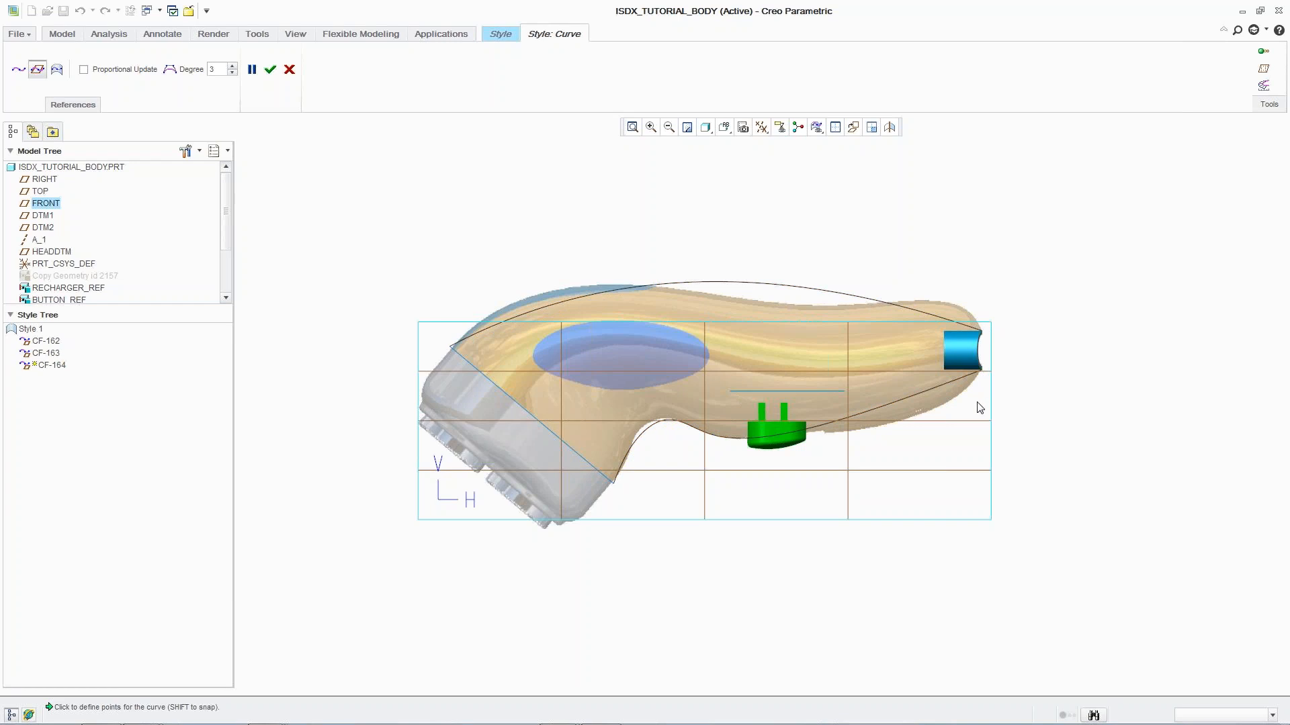
pyautogui.middleClick(980, 408)
# Edit the upper curve and make its head-end tangent normal to the HEADDTM plane.
pyautogui.doubleClick(731, 281)
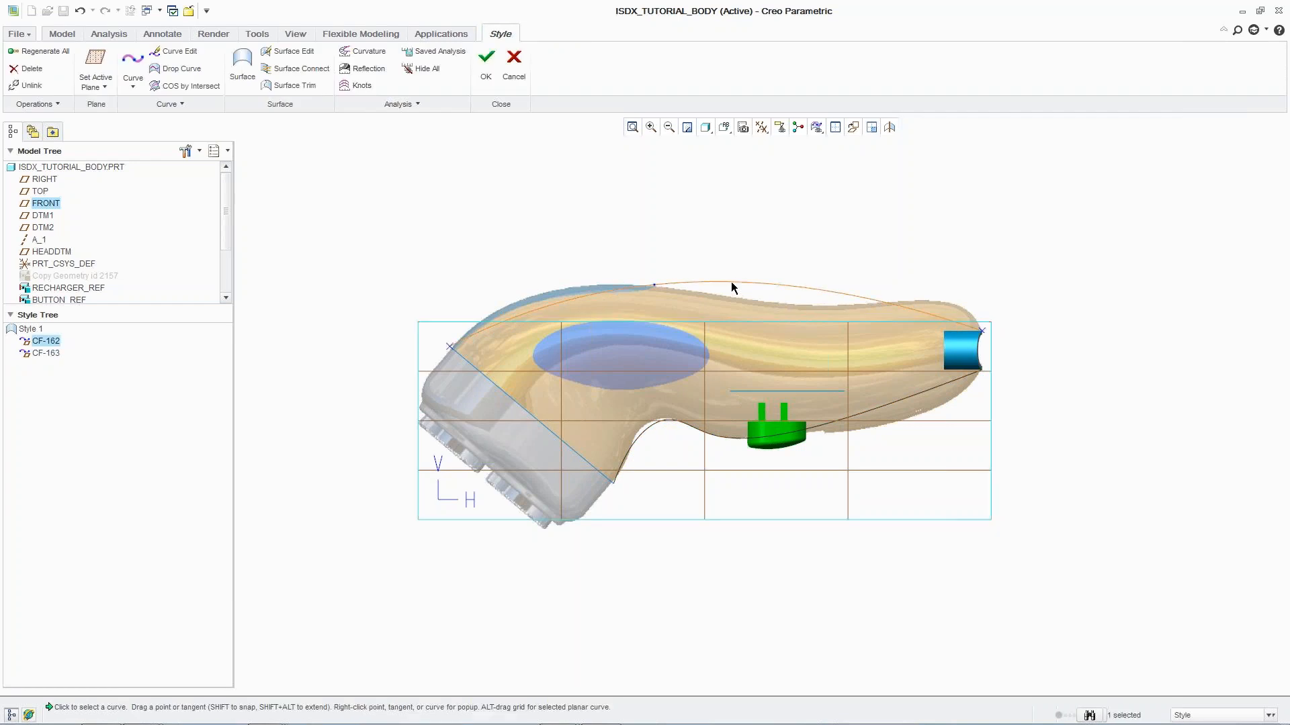
pyautogui.rightClick(517, 317)
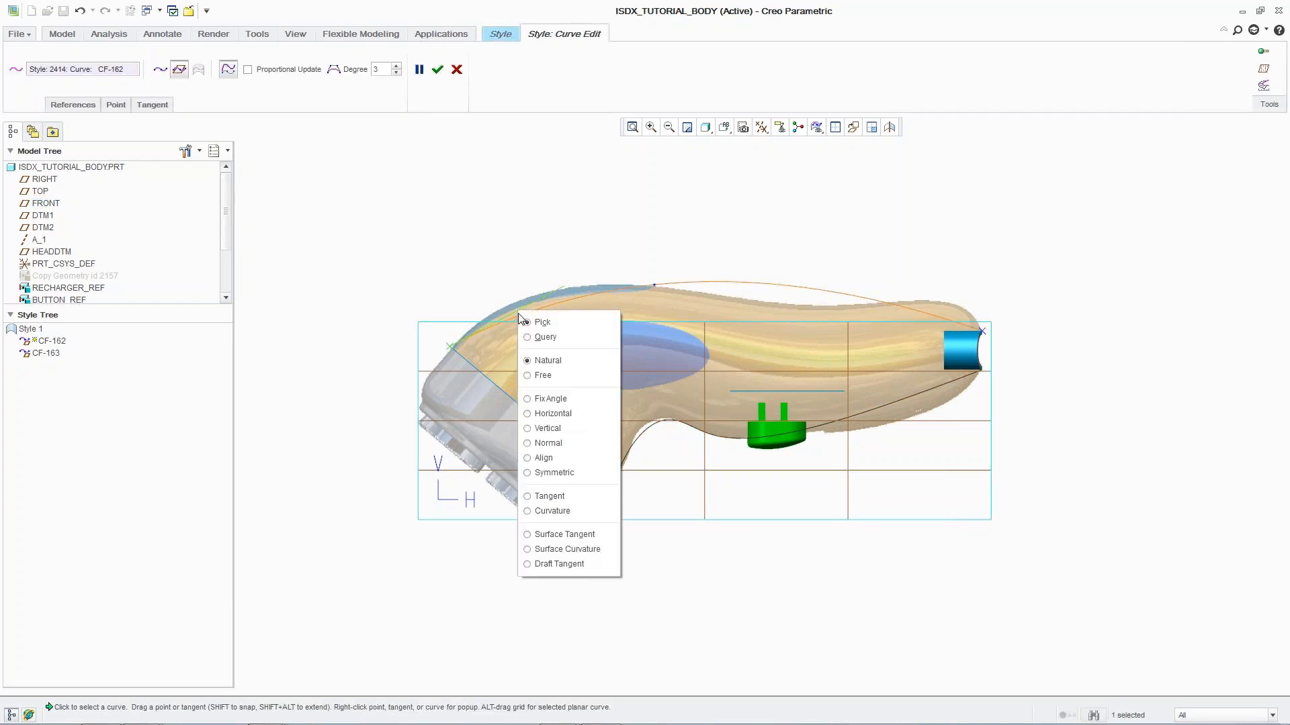
pyautogui.click(544, 446)
pyautogui.click(103, 253)
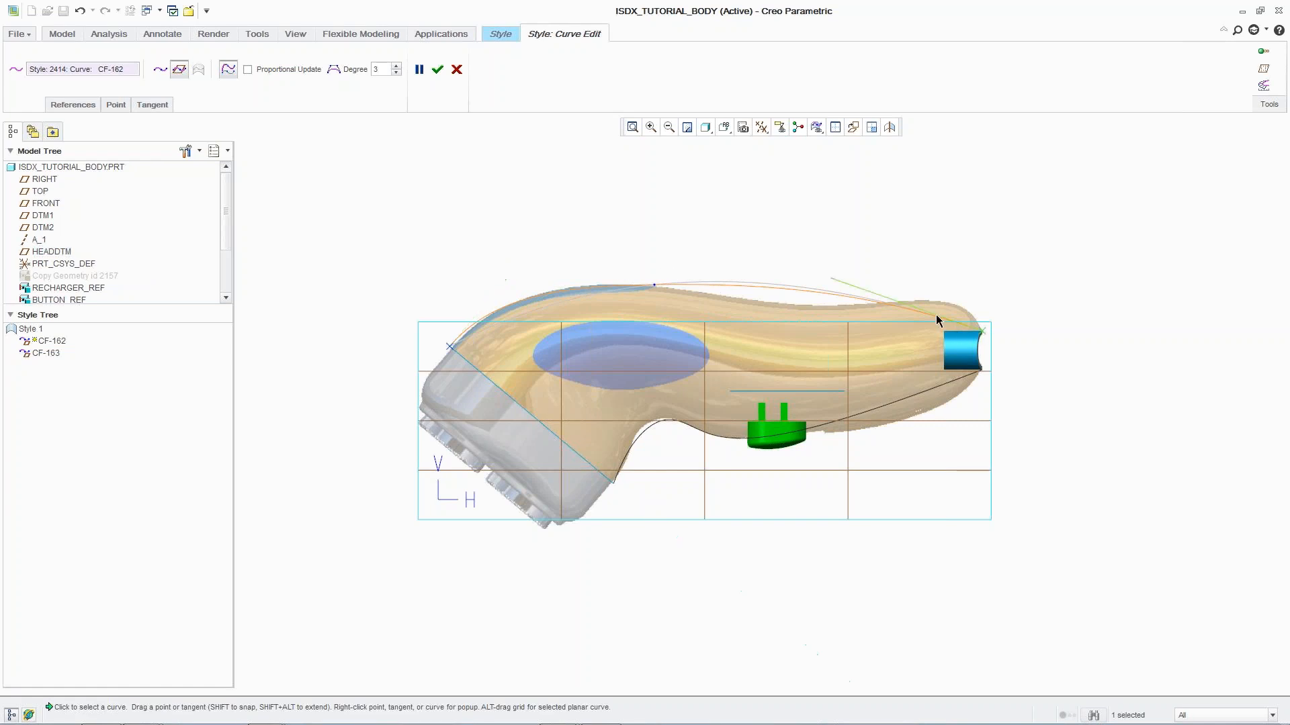
# Steepen the upper curve's recharger-end tangent and move its middle point rearward onto the image outline.
pyautogui.moveTo(889, 294); pyautogui.dragTo(1009, 271)
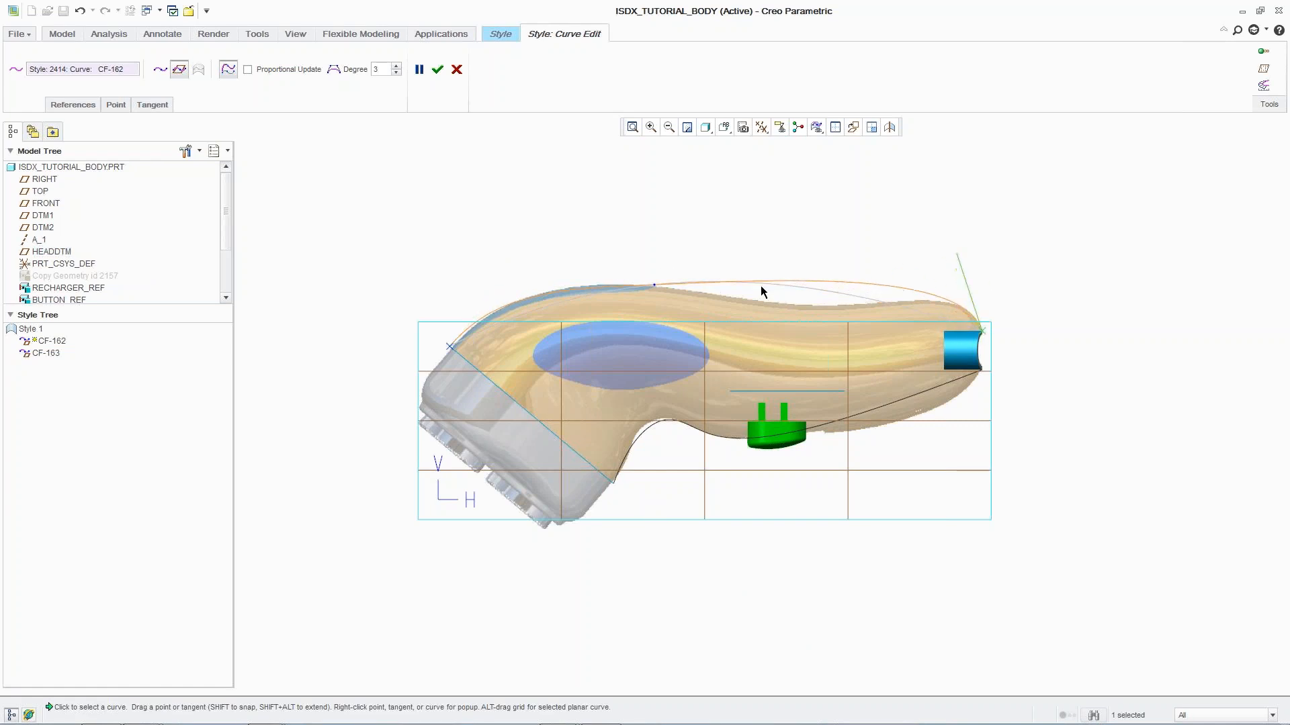
pyautogui.moveTo(655, 285); pyautogui.dragTo(729, 300)
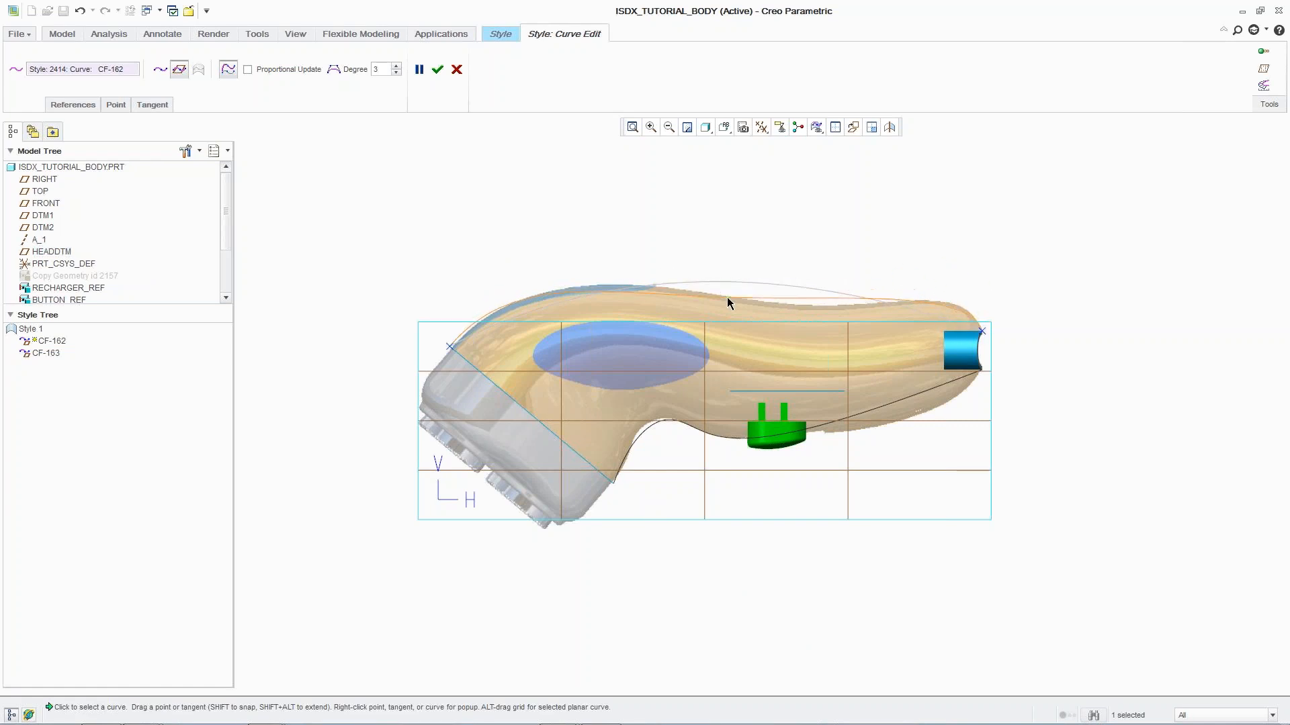
pyautogui.middleClick(646, 263)
# Examine the upper curve's curvature comb with a temporary Curvature analysis.
pyautogui.click(362, 51)
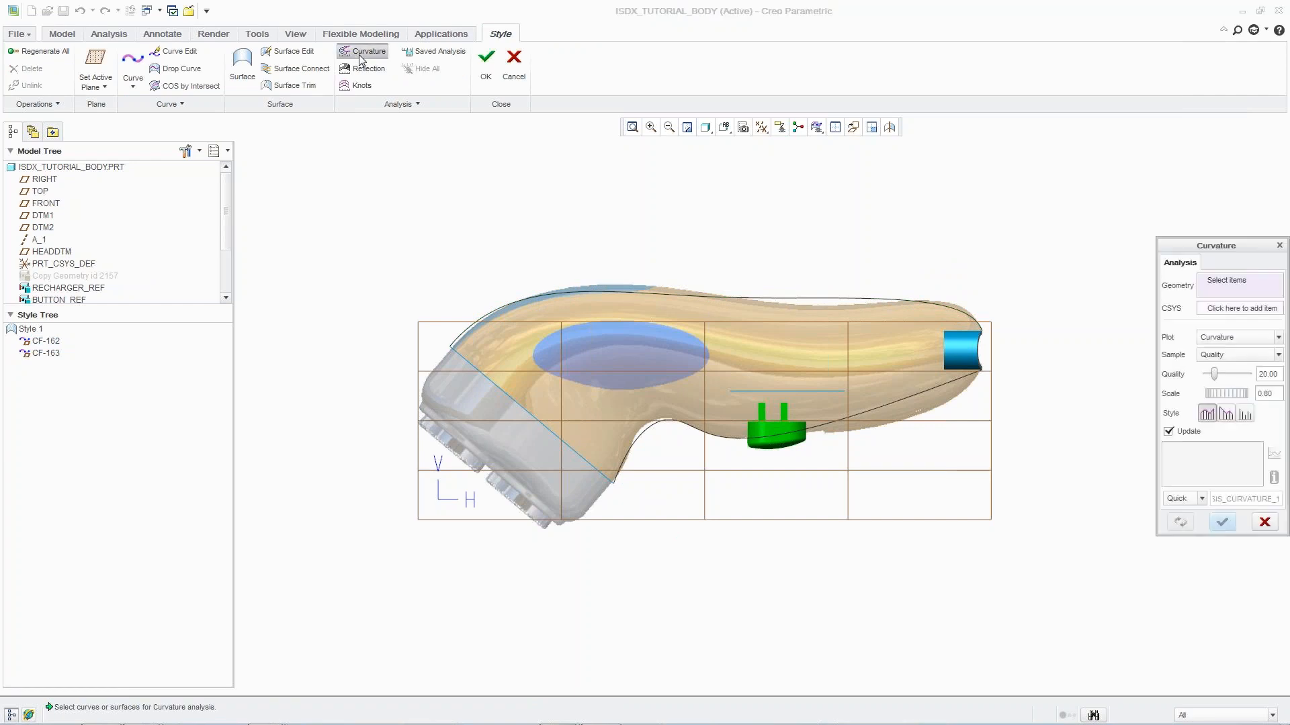
pyautogui.click(626, 295)
pyautogui.moveTo(453, 344); pyautogui.dragTo(425, 324)
pyautogui.middleClick(567, 257)
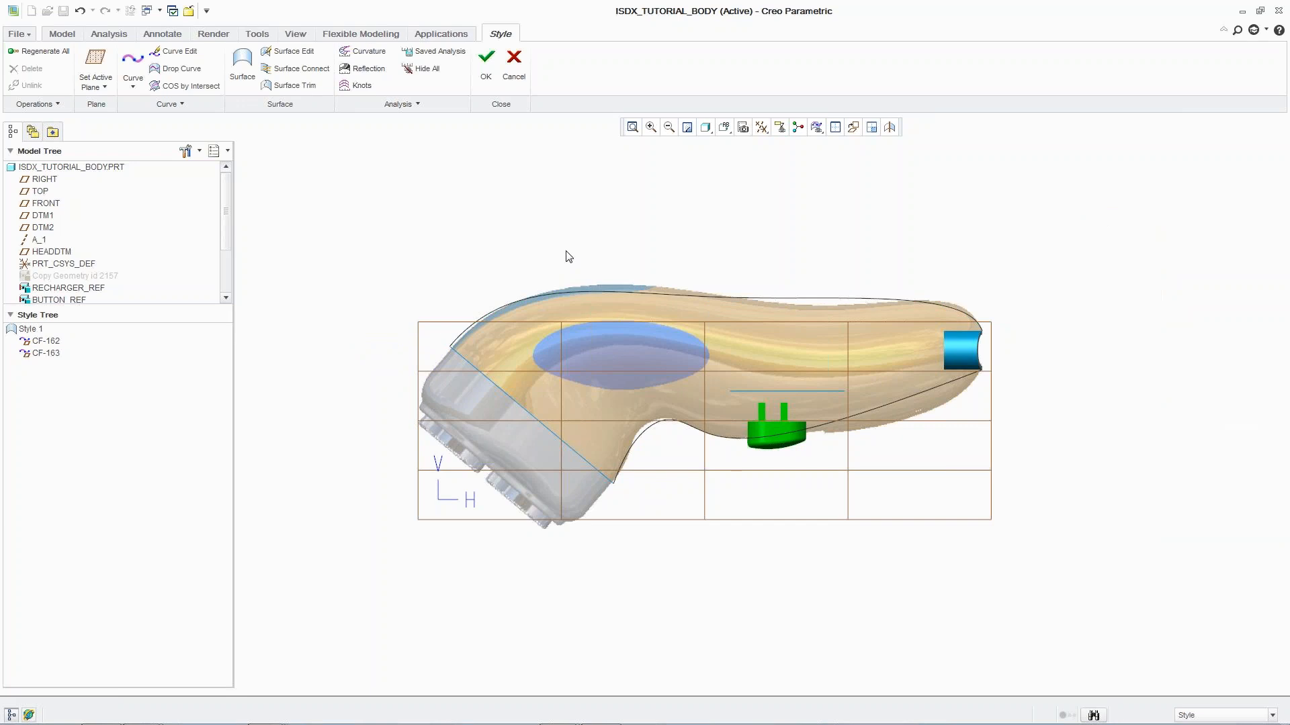
# Reopen the upper curve for editing with its curvature plot shown and raise its degree to 5.
pyautogui.doubleClick(583, 290)
pyautogui.click(1272, 89)
pyautogui.click(397, 66)
pyautogui.click(397, 66)
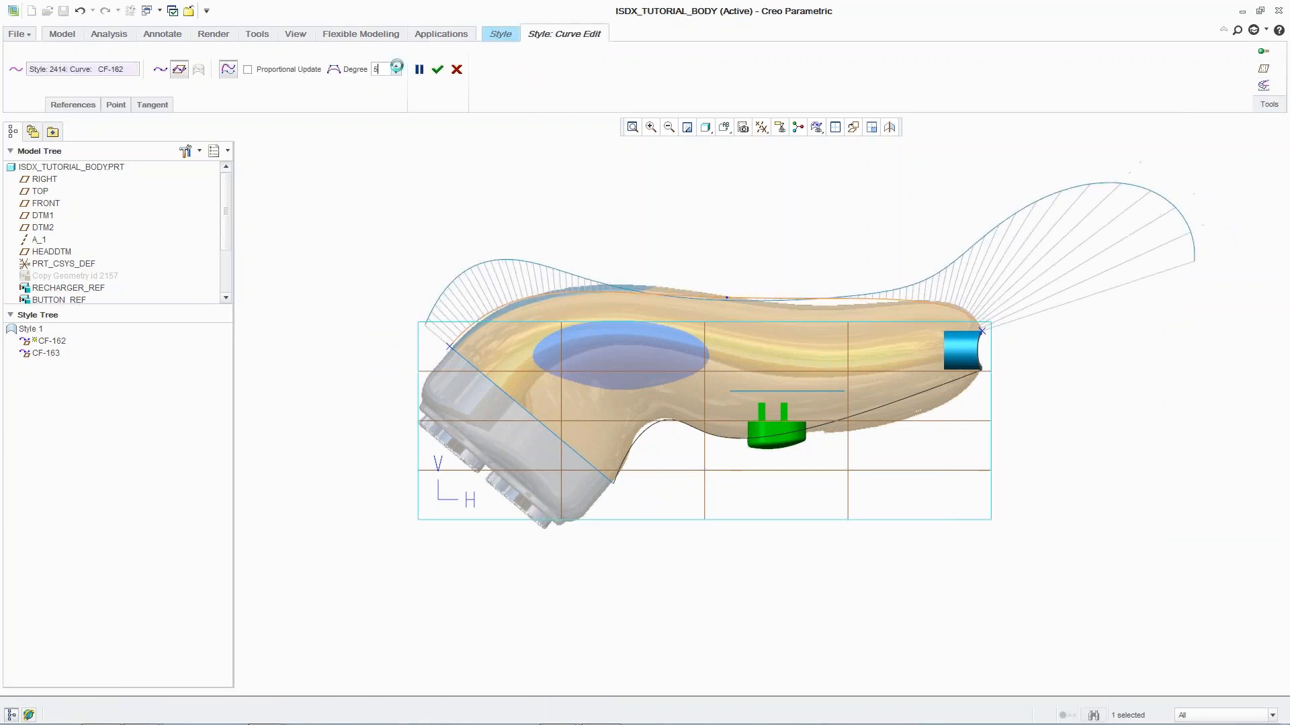
# Reshape the upper curve by moving its control polygon points until it follows the side image with a smooth curvature comb.
pyautogui.moveTo(487, 308); pyautogui.dragTo(489, 304)
pyautogui.moveTo(575, 267); pyautogui.dragTo(643, 266)
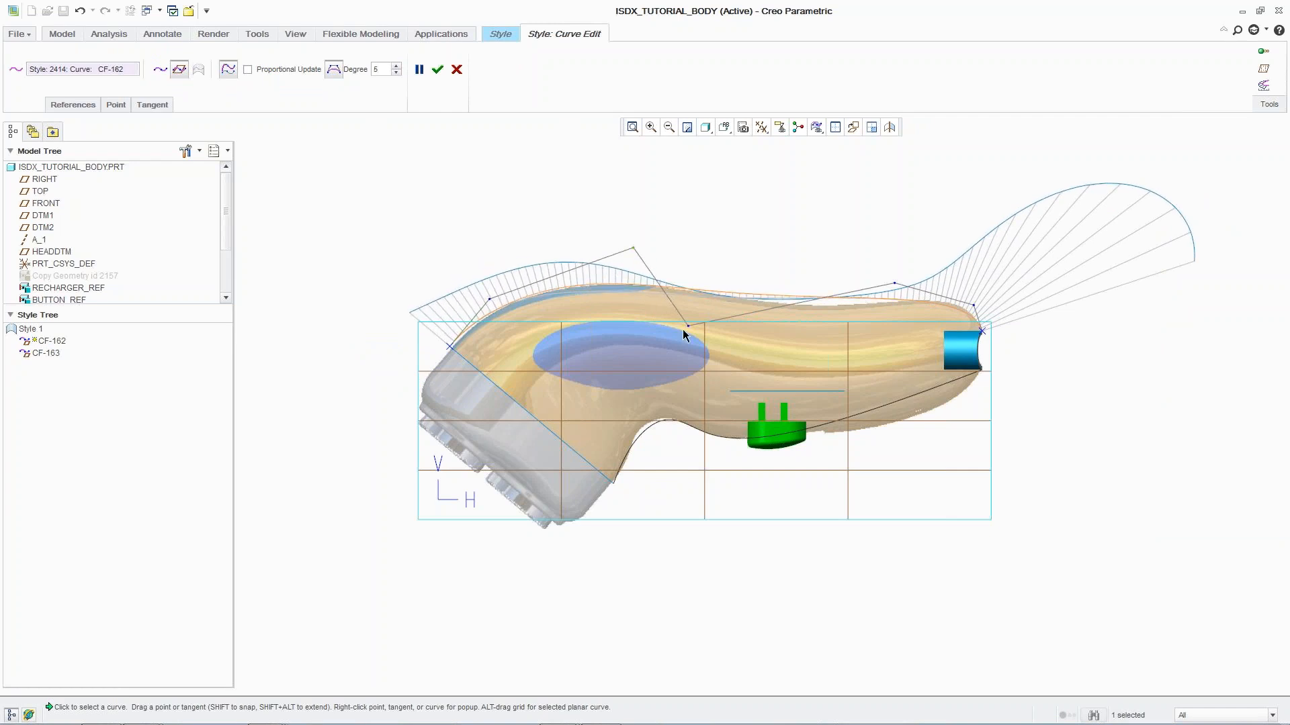
pyautogui.moveTo(690, 330); pyautogui.dragTo(821, 360)
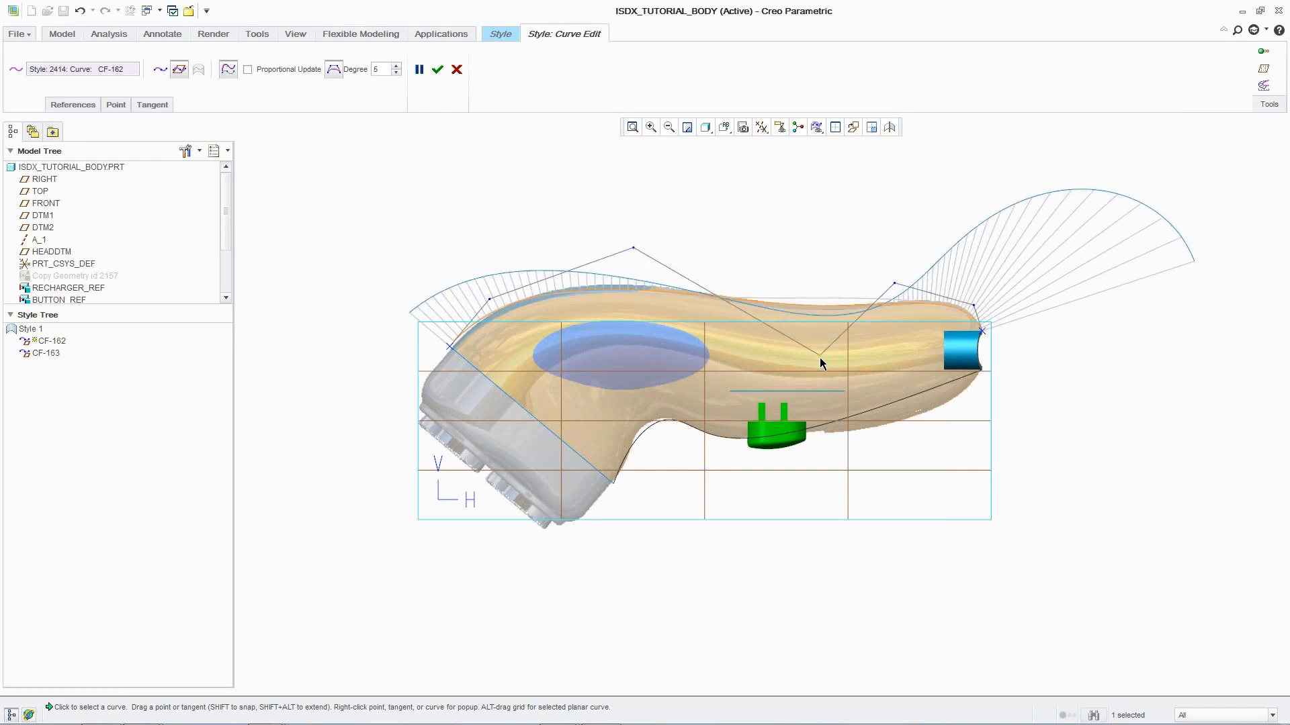
pyautogui.moveTo(895, 287); pyautogui.dragTo(925, 280)
pyautogui.moveTo(820, 356); pyautogui.dragTo(818, 373)
pyautogui.middleClick(537, 243)
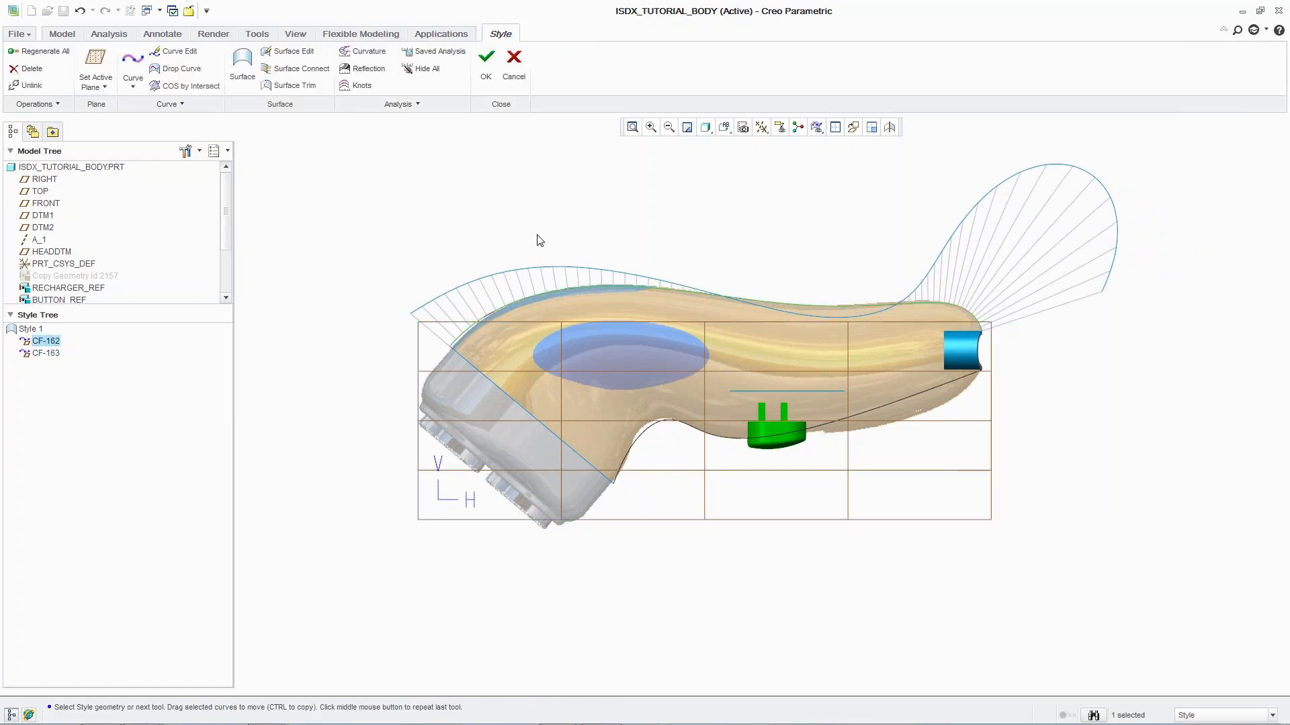
# Edit the lower curve and make its head-end tangent normal to the HEADDTM plane.
pyautogui.click(646, 436)
pyautogui.middleClick(647, 437)
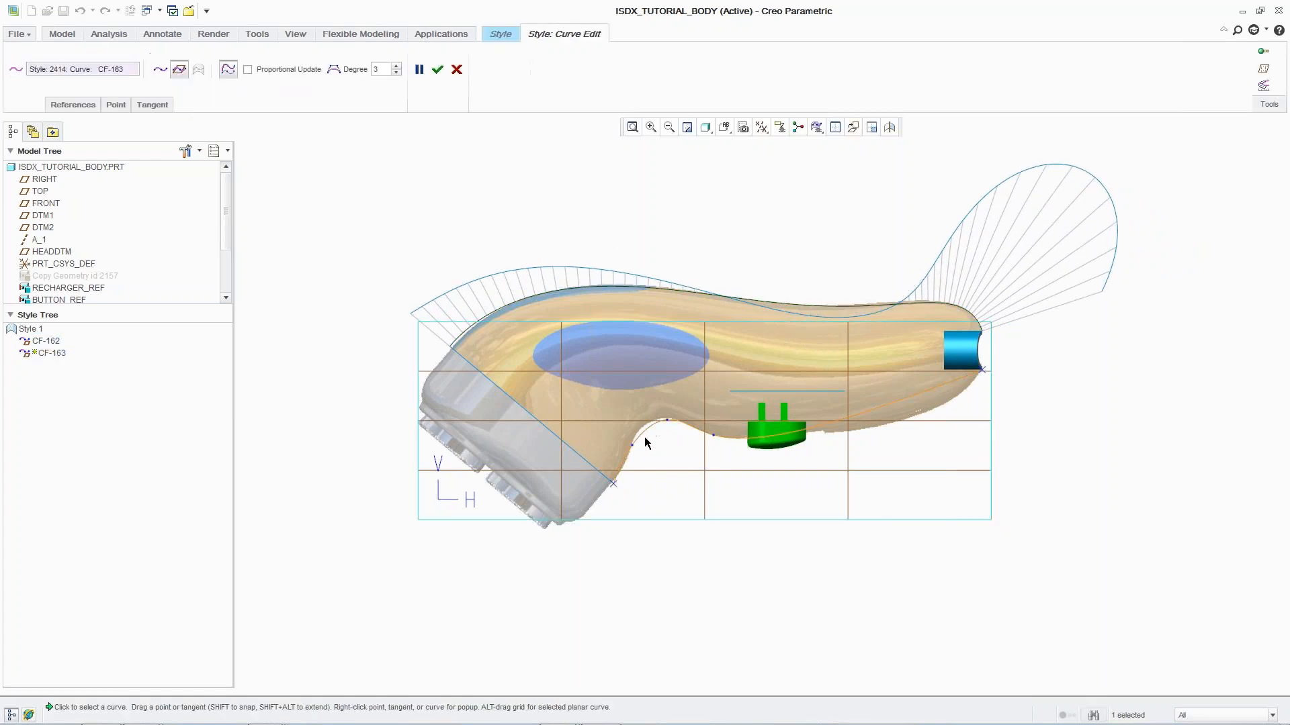
pyautogui.rightClick(645, 401)
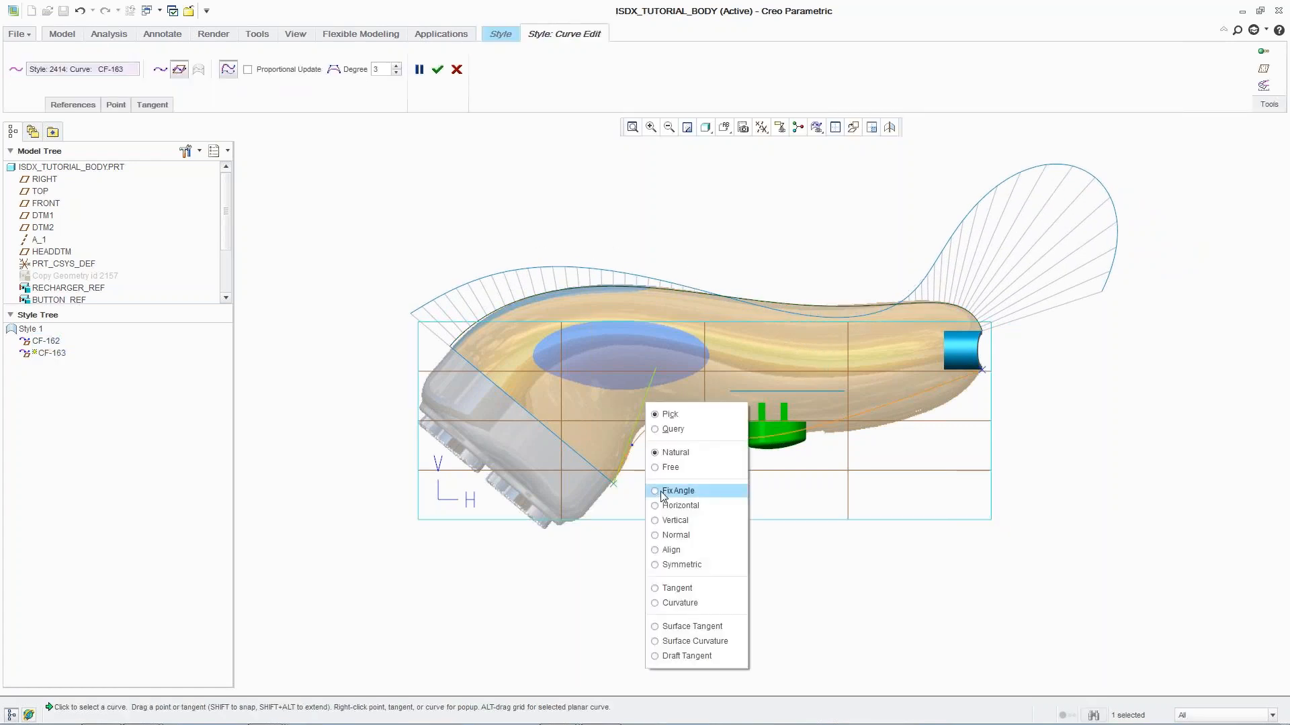
pyautogui.click(651, 534)
pyautogui.click(55, 250)
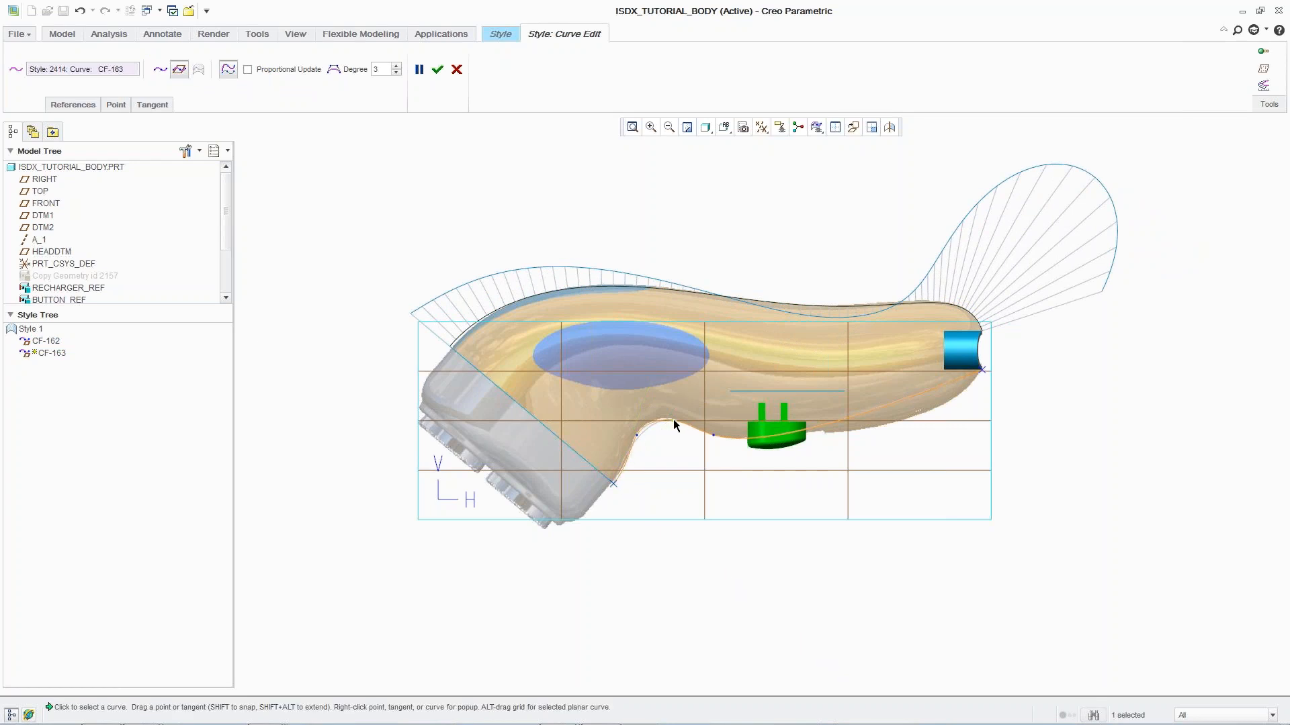
# Pull the lower curve's recharger-end tangent outward to fit the image outline and check its curvature plot.
pyautogui.moveTo(989, 376); pyautogui.dragTo(1083, 409)
pyautogui.click(1264, 85)
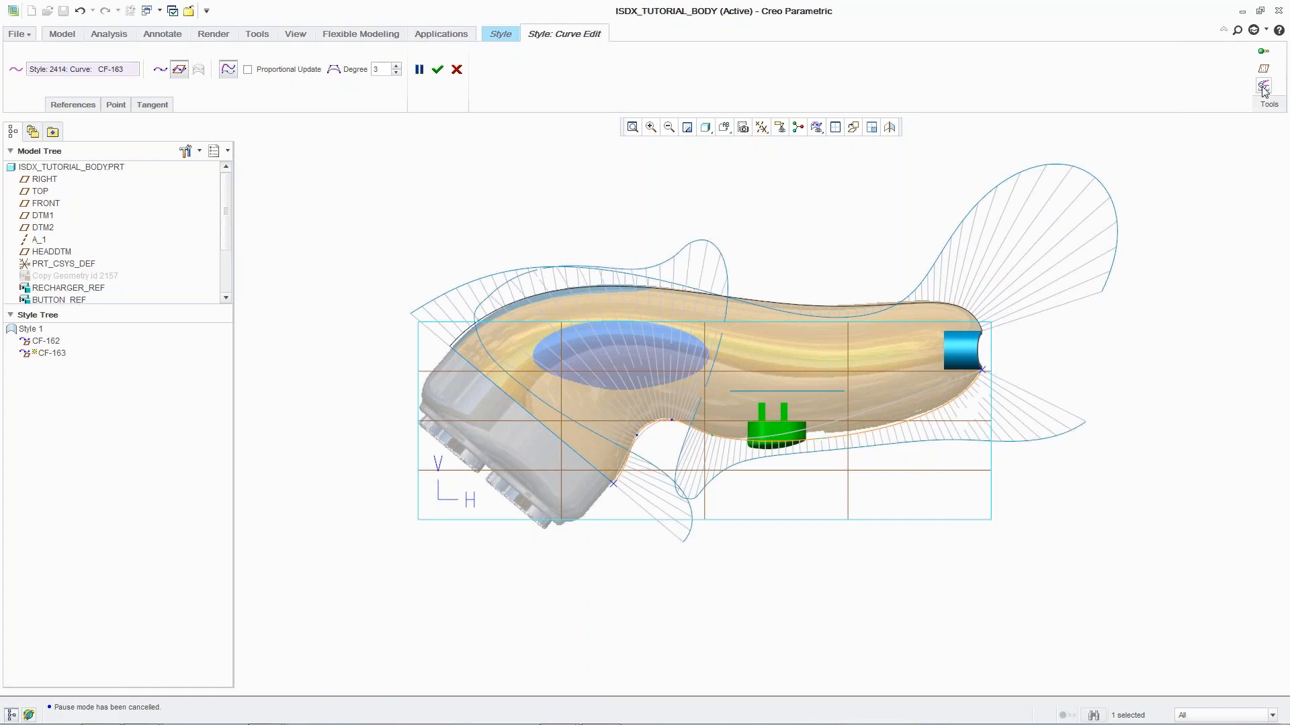
pyautogui.middleClick(748, 391)
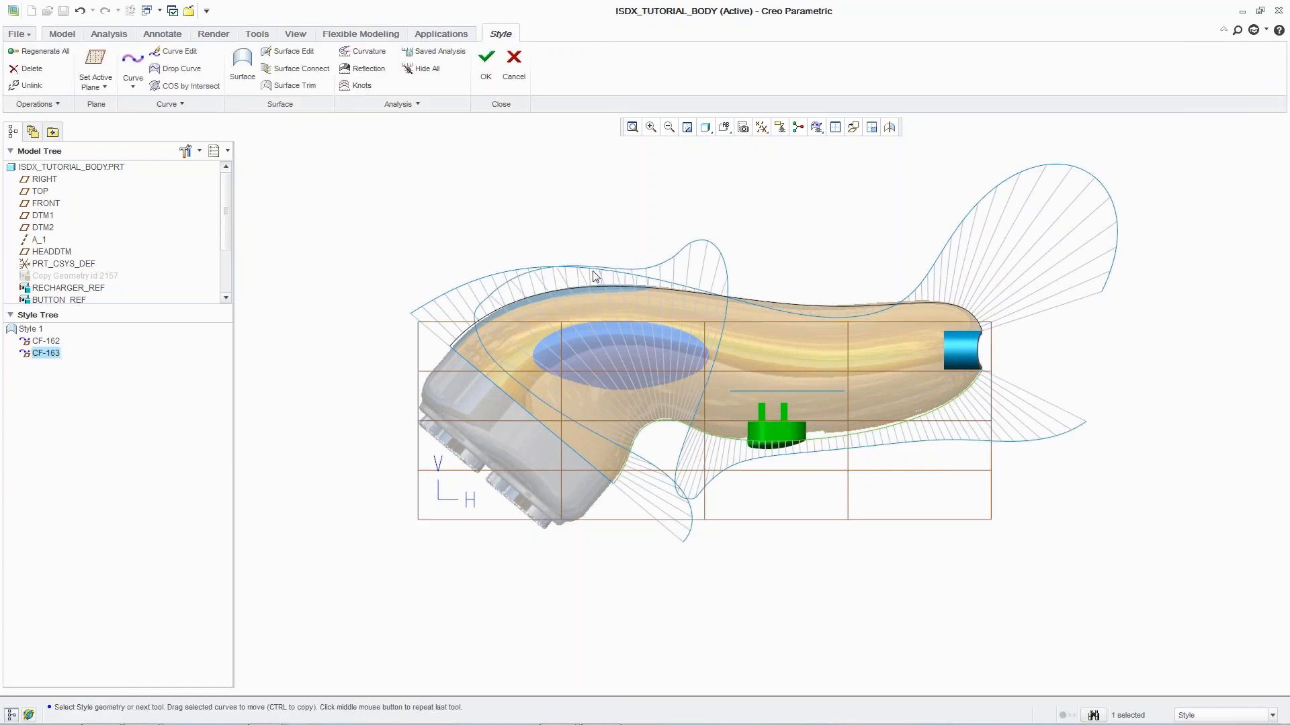
# Hide all saved analyses and, in the four-view layout, create a free curve from the head outline to the recharger edge.
pyautogui.click(422, 69)
pyautogui.rightClick(372, 199)
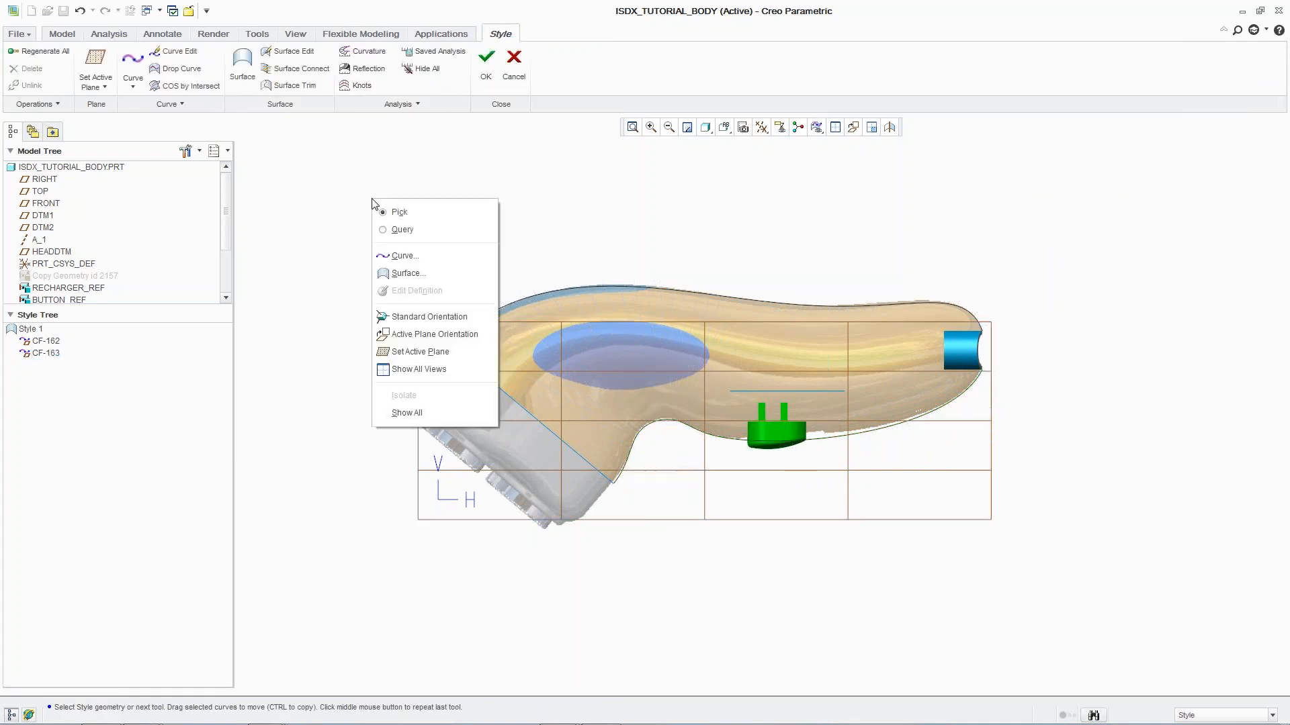
pyautogui.click(397, 254)
pyautogui.rightClick(279, 202)
pyautogui.click(309, 286)
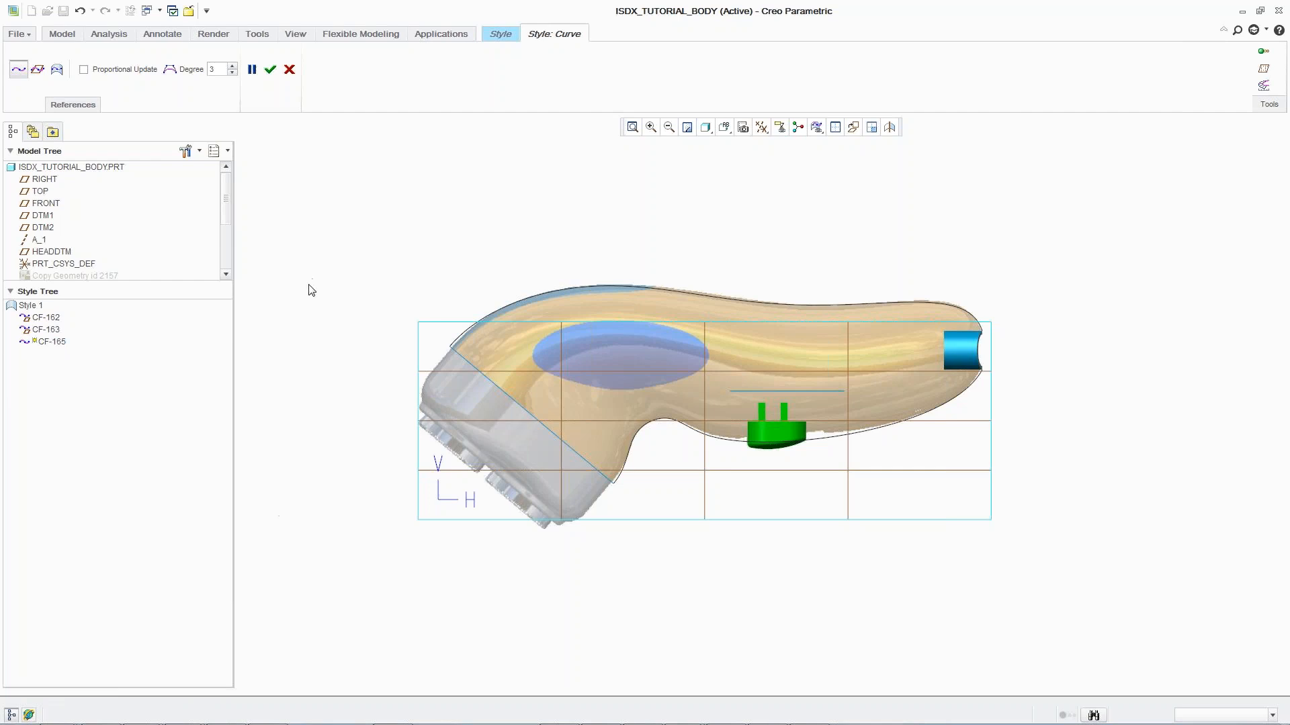
pyautogui.click(835, 127)
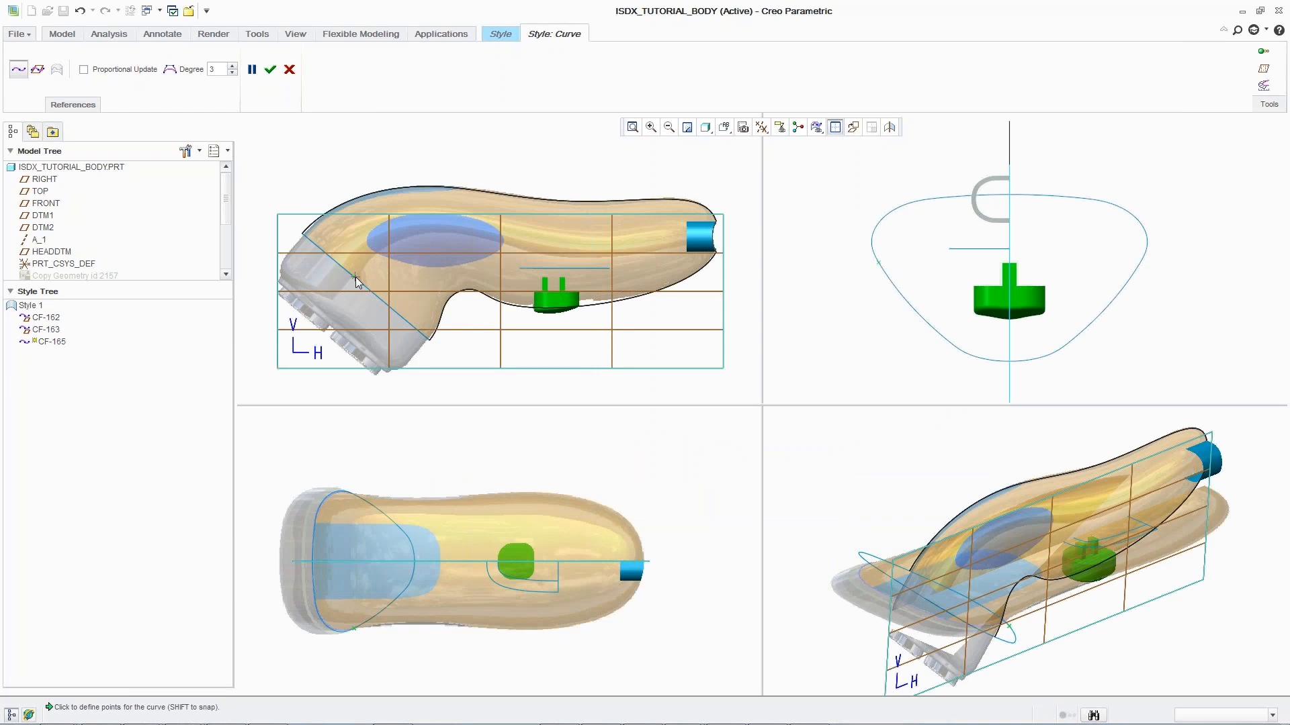
pyautogui.click(713, 238)
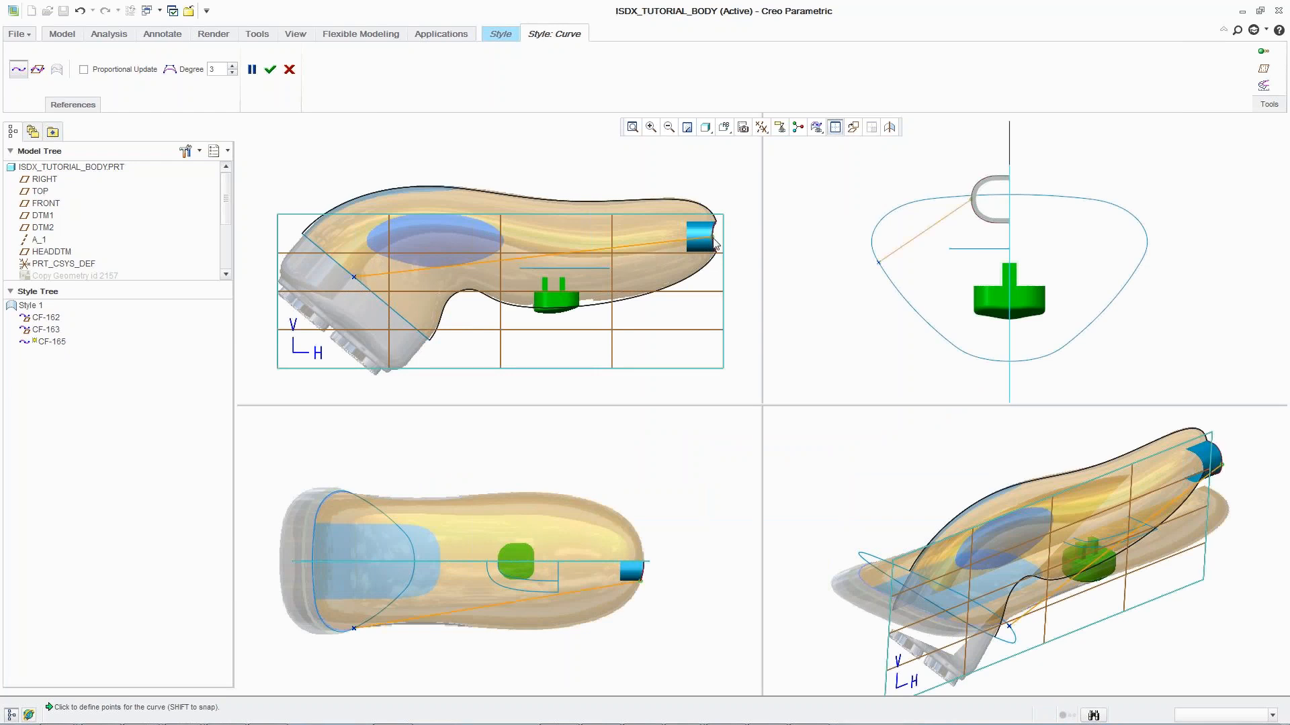
pyautogui.middleClick(586, 231)
# Edit the new side curve, add a midpoint, and move it up to the button area in the side view.
pyautogui.doubleClick(524, 258)
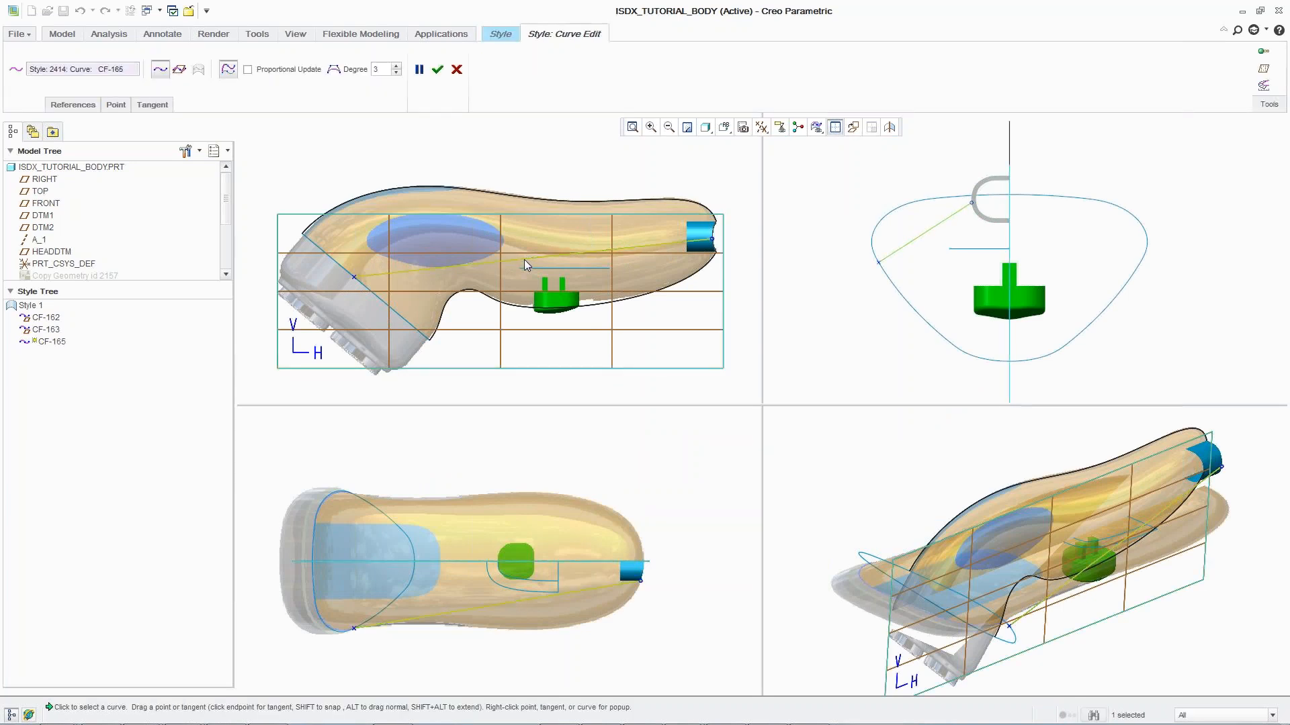
pyautogui.rightClick(524, 259)
pyautogui.click(551, 326)
pyautogui.moveTo(522, 264); pyautogui.dragTo(487, 240)
# Make the side curve's head-end tangent normal to HEADDTM, lengthen it, and angle the recharger-end tangent downward in the side view.
pyautogui.click(354, 276)
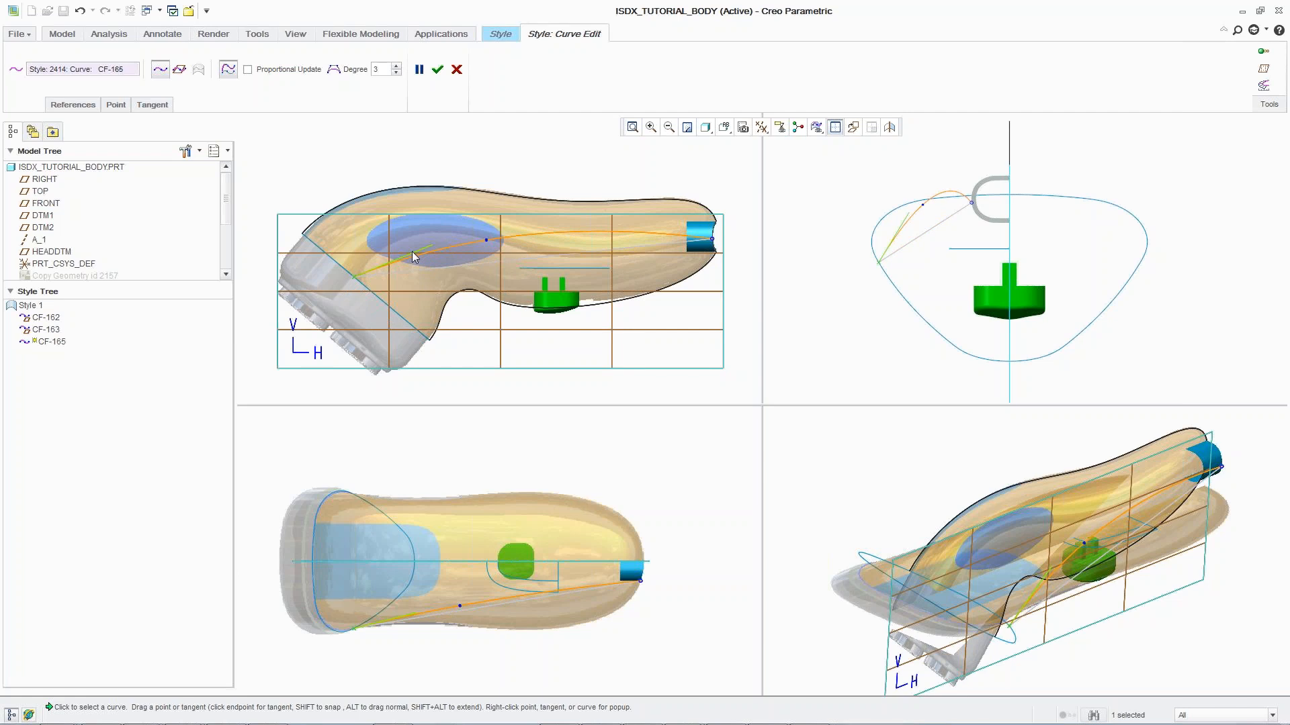
pyautogui.rightClick(413, 257)
pyautogui.click(443, 339)
pyautogui.click(59, 251)
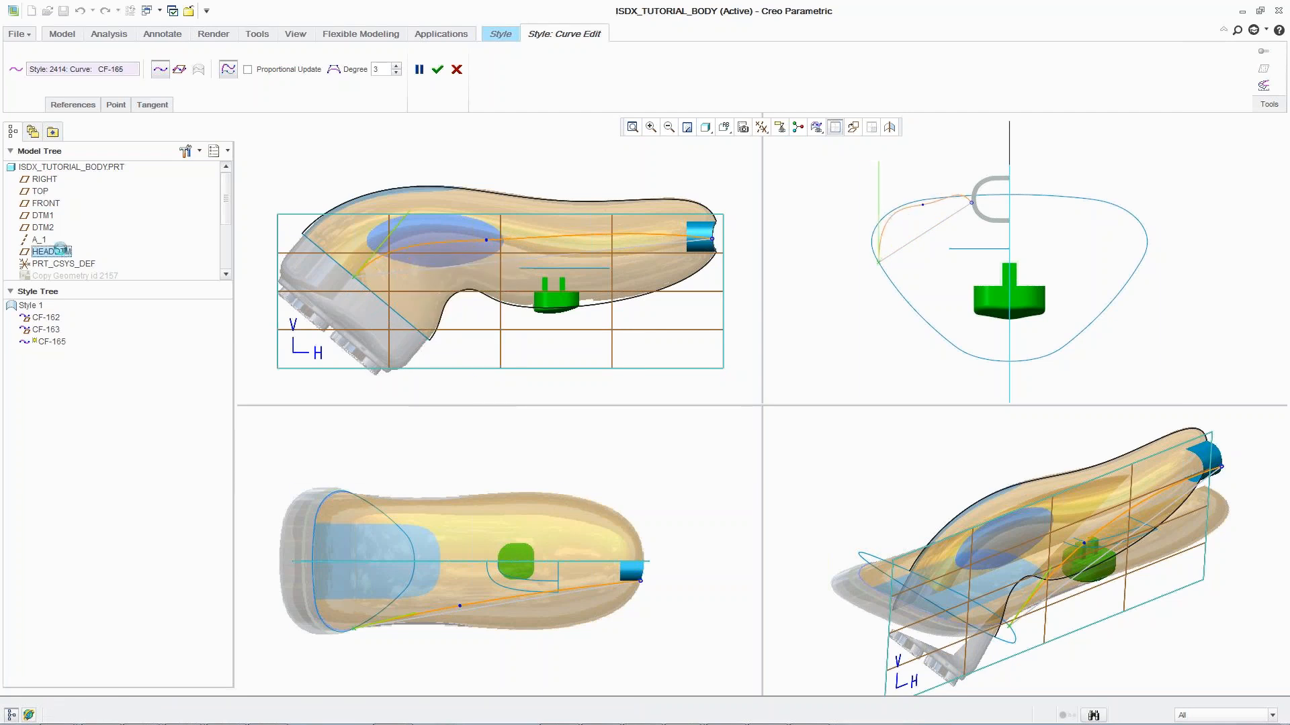
pyautogui.moveTo(417, 211); pyautogui.dragTo(459, 202)
pyautogui.moveTo(715, 241); pyautogui.dragTo(604, 282)
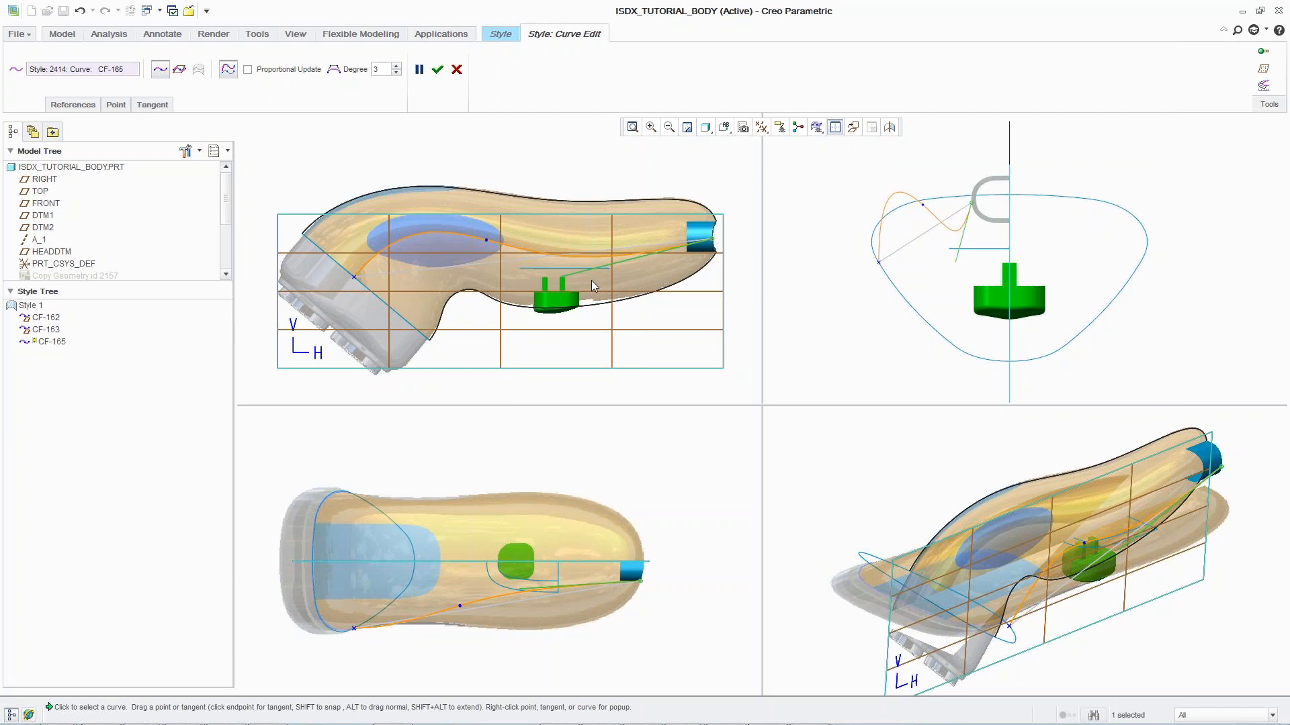
# Fit the side curve to the top-view outline by moving its middle point outward and swinging the recharger-end tangent outward.
pyautogui.moveTo(459, 607); pyautogui.dragTo(460, 627)
pyautogui.moveTo(639, 579); pyautogui.dragTo(611, 657)
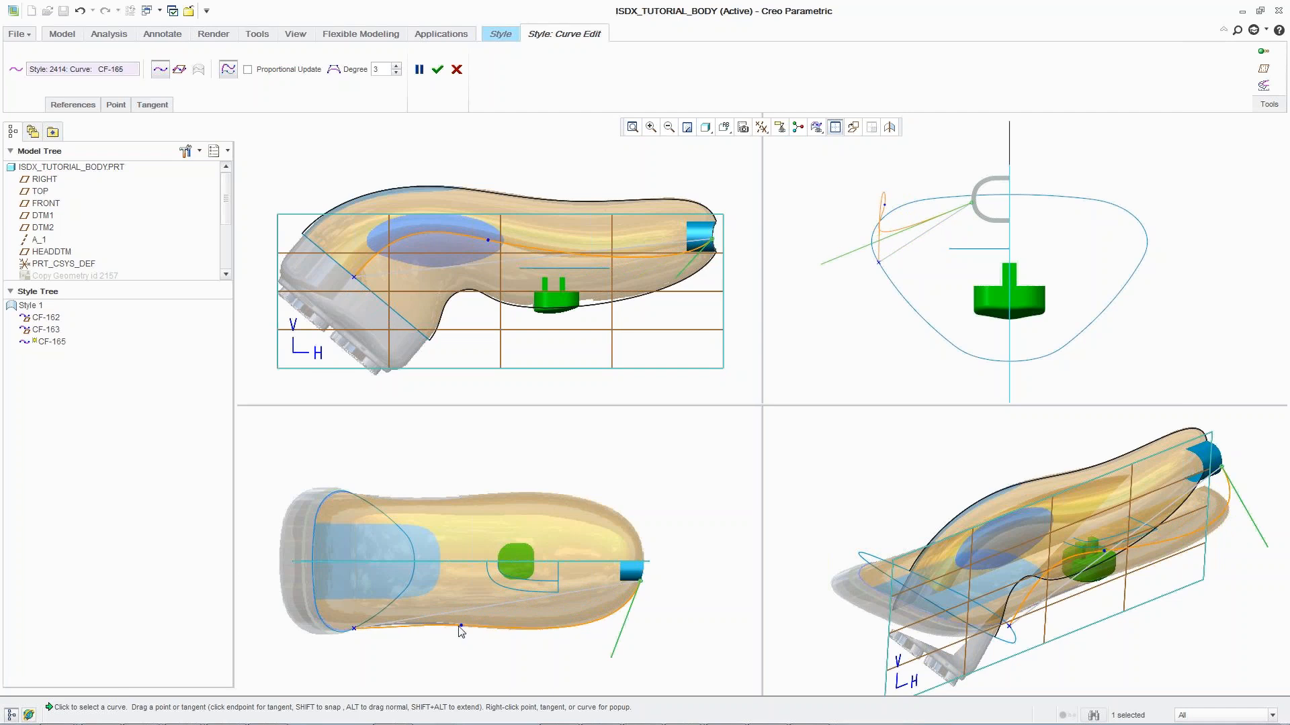
pyautogui.moveTo(461, 627); pyautogui.dragTo(450, 628)
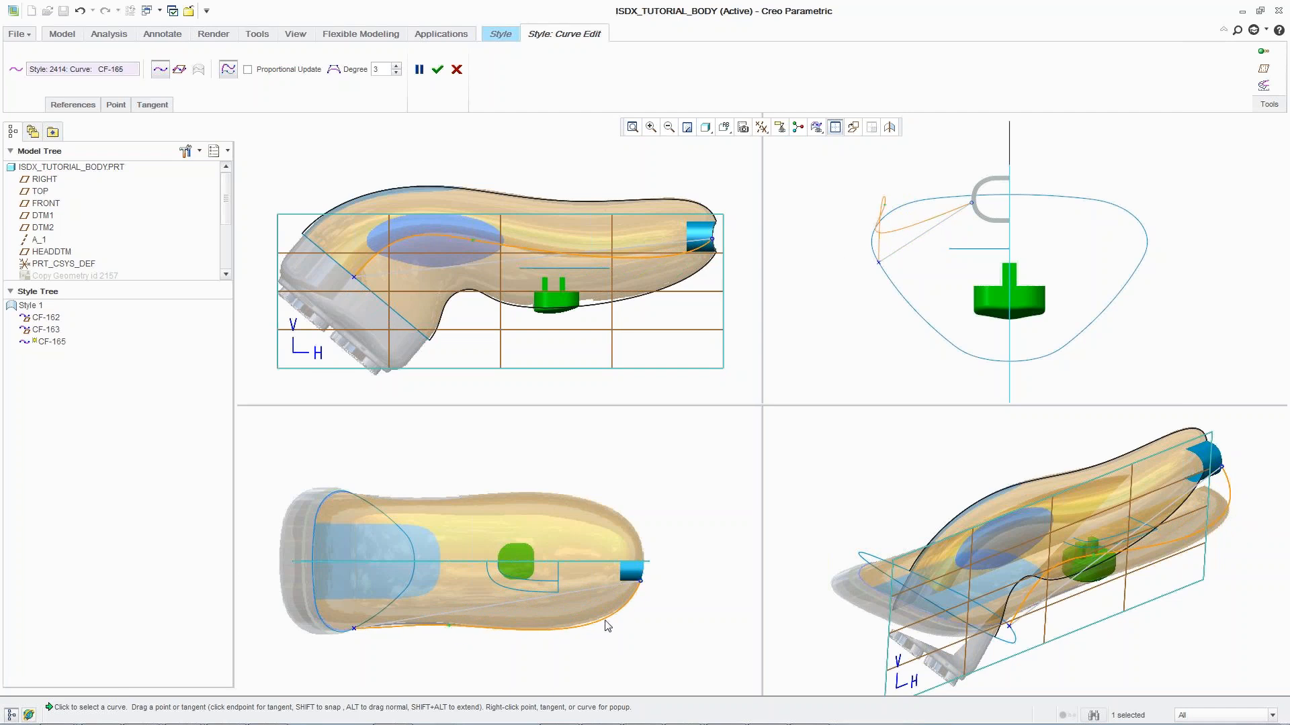
pyautogui.click(640, 580)
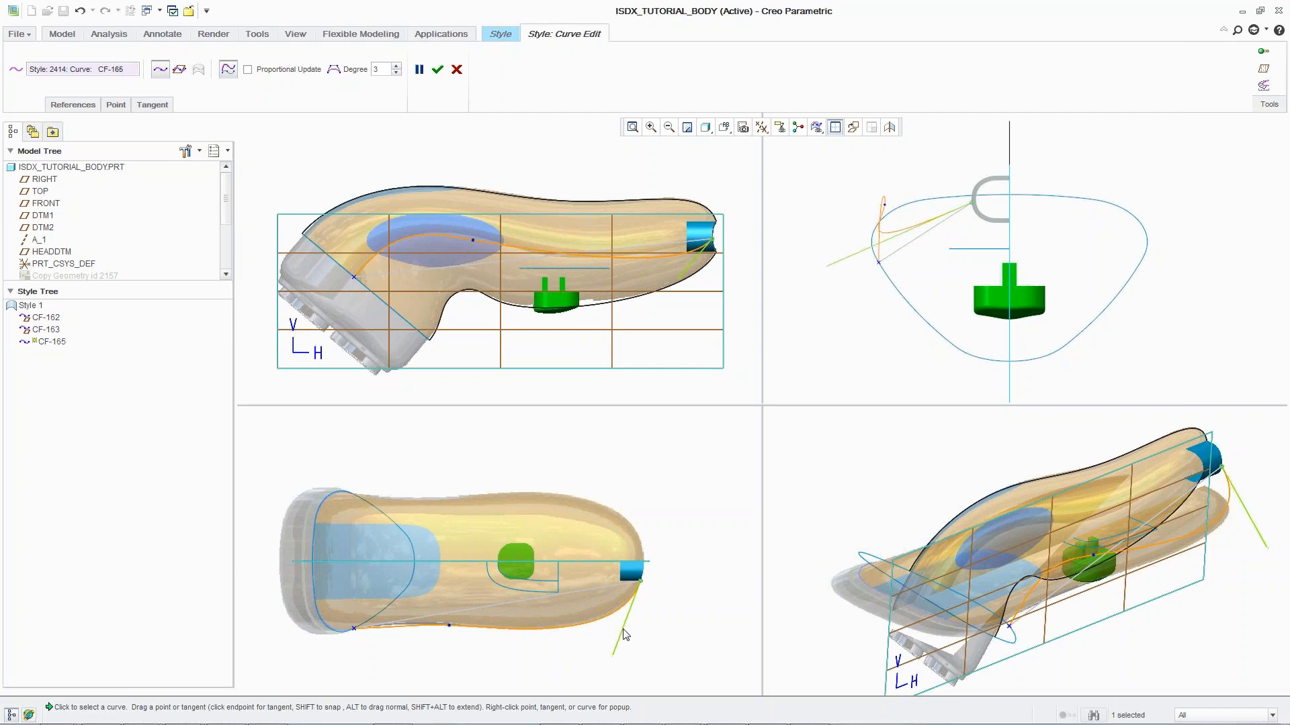
pyautogui.middleClick(635, 280)
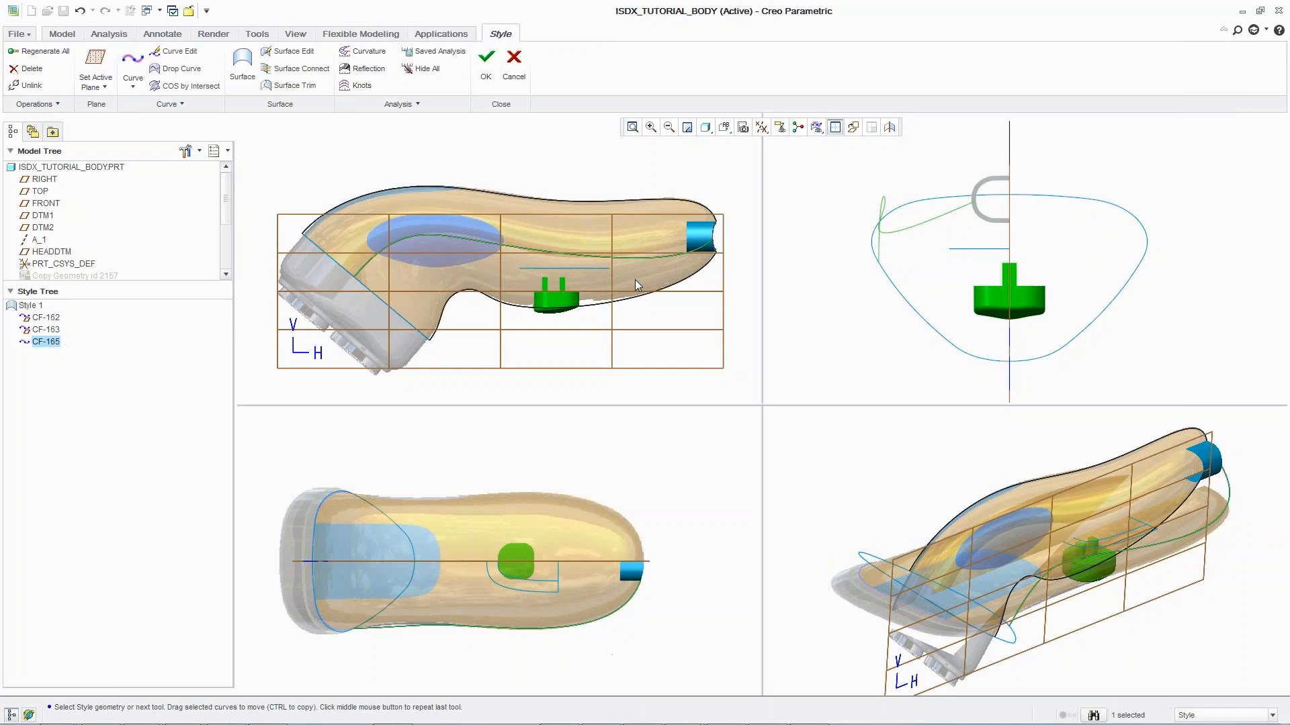
# Create a free curve around the recharger end, snapped to the ends of the upper, side and lower curves.
pyautogui.click(133, 61)
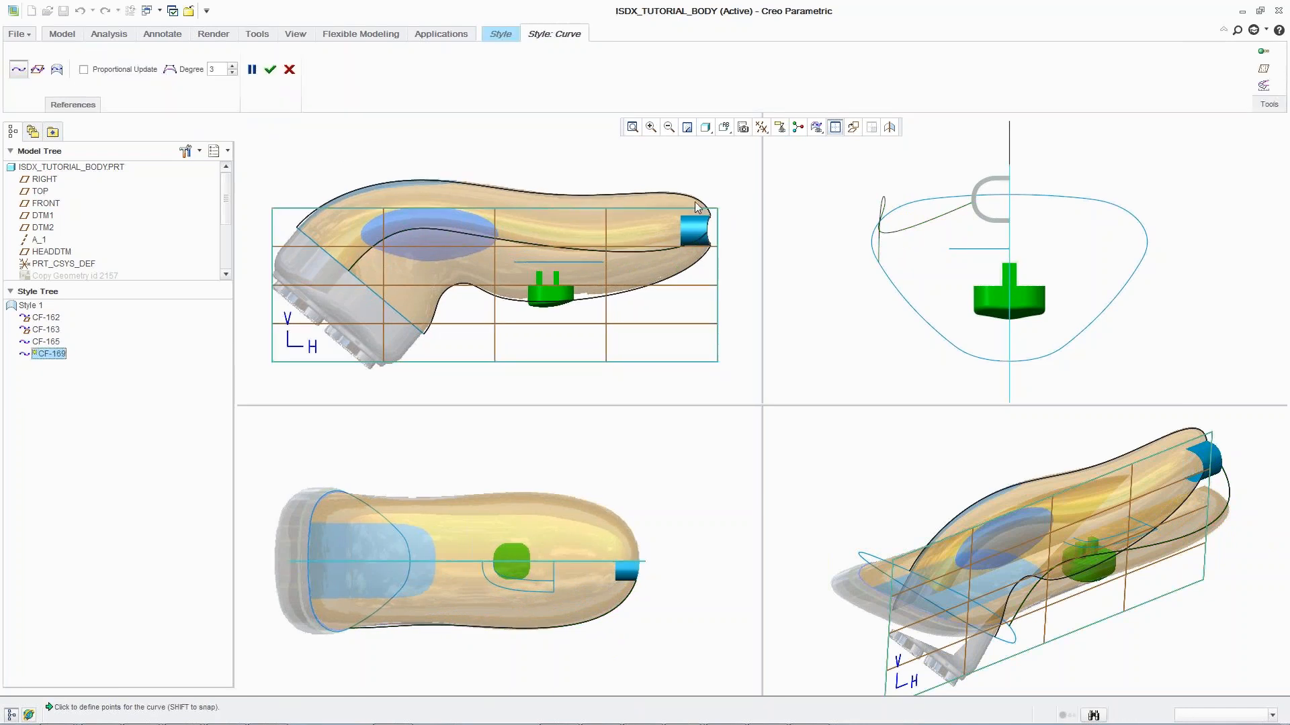
pyautogui.keyDown('shift'); pyautogui.click(705, 238); pyautogui.keyUp('shift')
pyautogui.keyDown('shift'); pyautogui.click(711, 248); pyautogui.keyUp('shift')
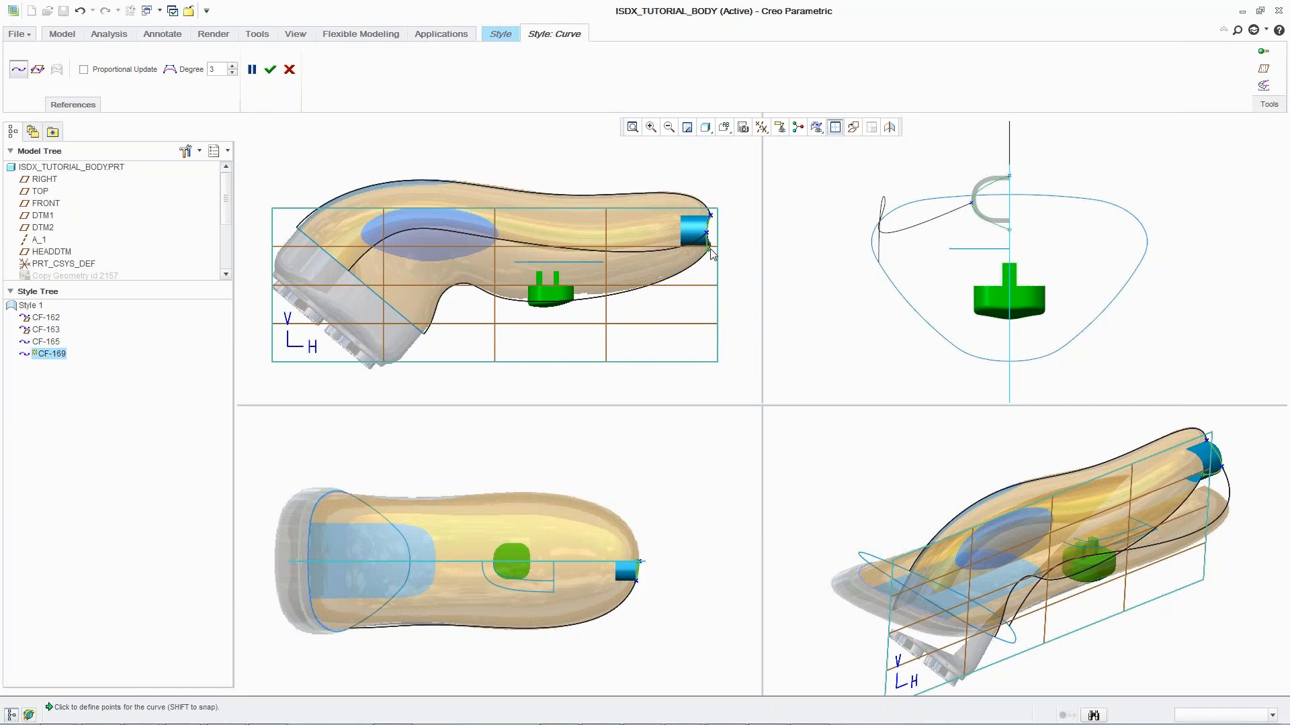
pyautogui.middleClick(731, 246)
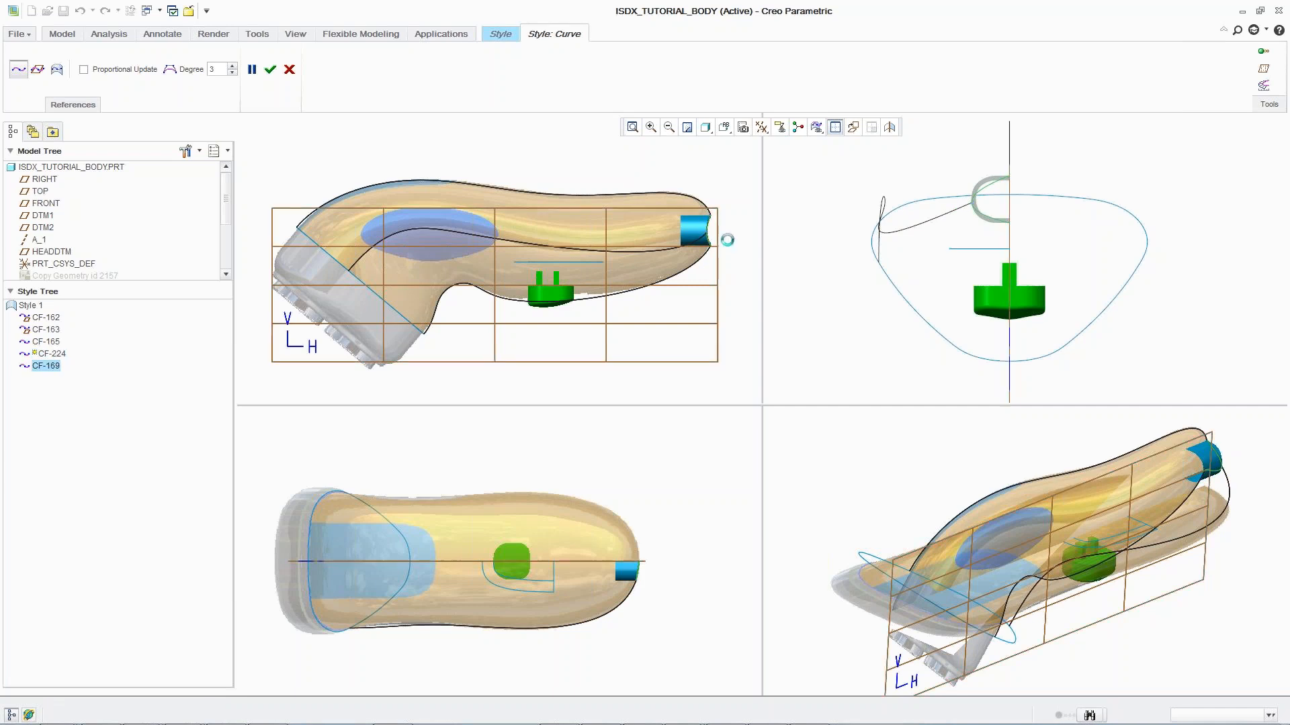
pyautogui.middleClick(731, 246)
# Edit the recharger-end curve and make its end tangents normal to the FRONT plane.
pyautogui.click(1000, 183)
pyautogui.doubleClick(1001, 182)
pyautogui.scroll(3, 1016, 180)
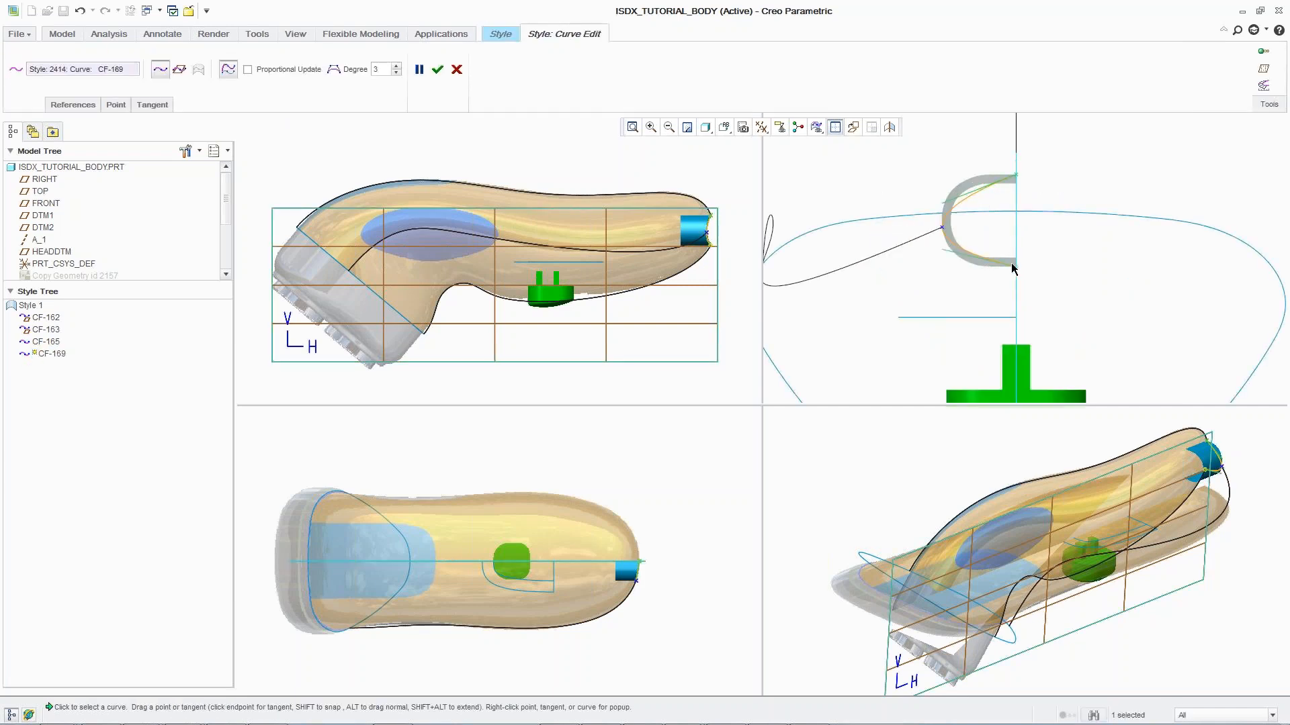
pyautogui.rightClick(955, 200)
pyautogui.click(971, 346)
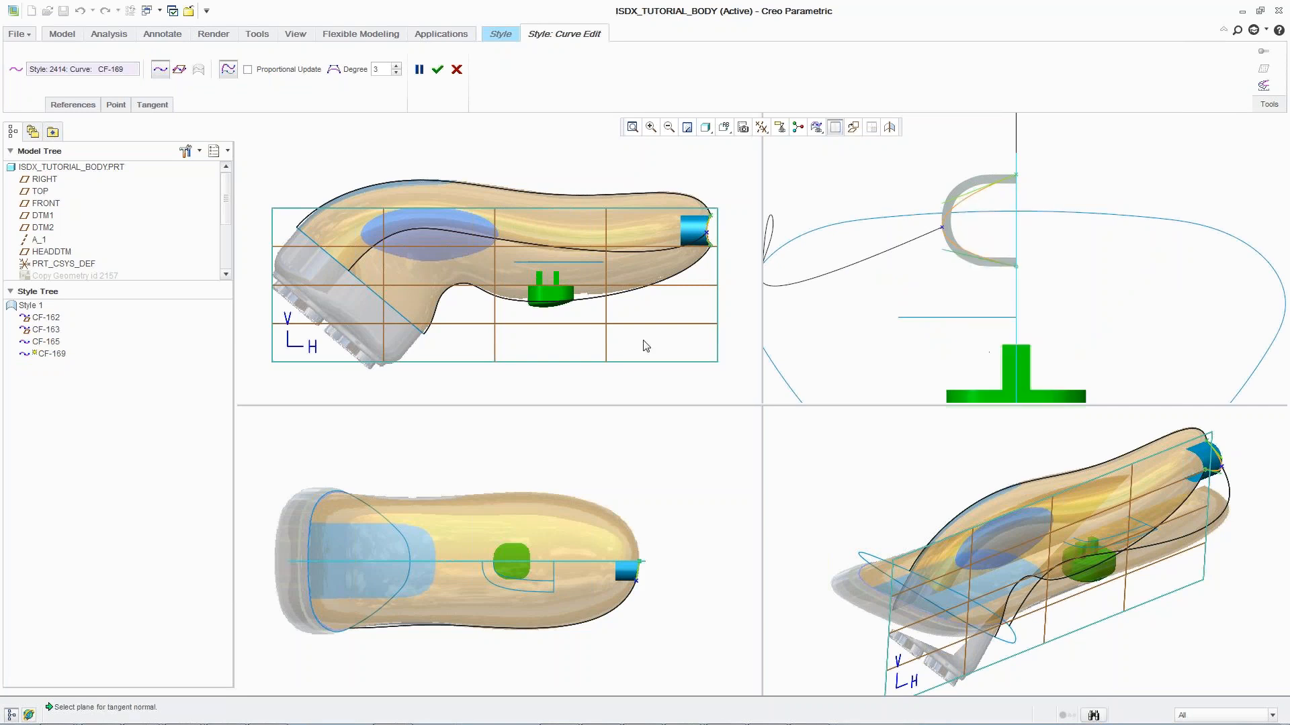
pyautogui.click(44, 203)
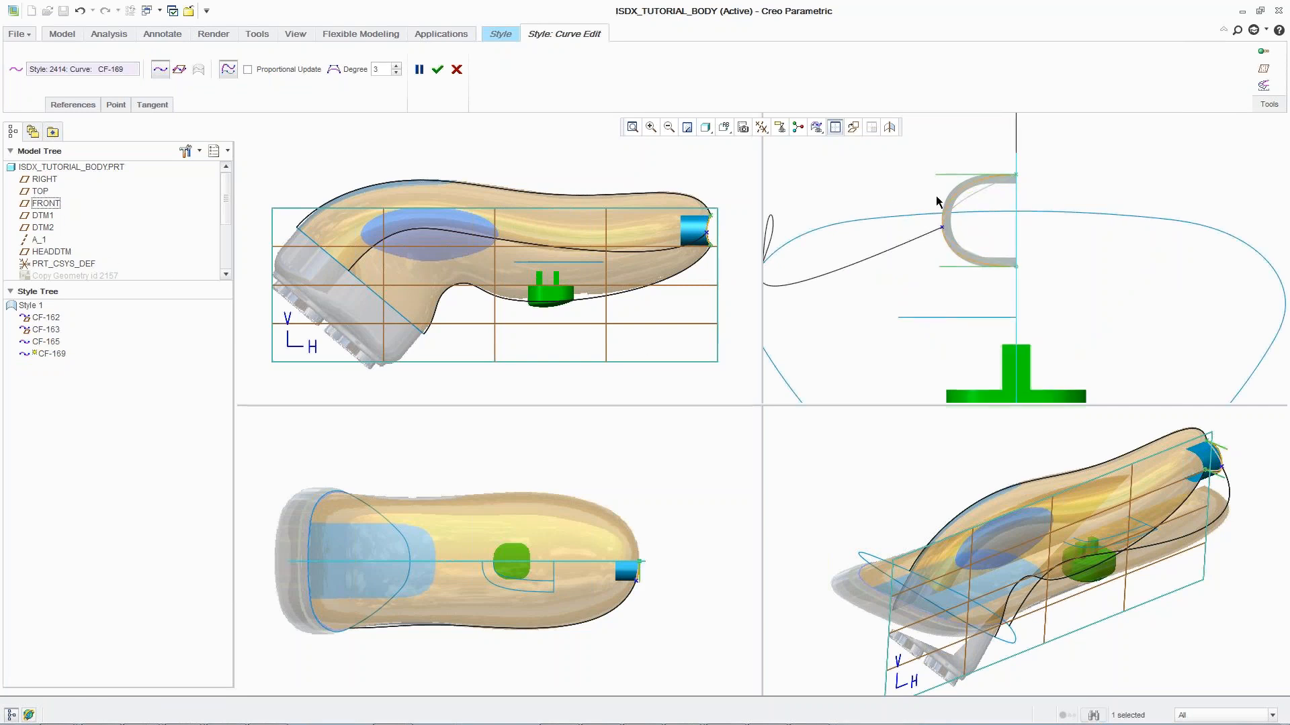
# Add a midpoint to each half of the recharger-end curve and fit the curve to the recharger's outer edge.
pyautogui.rightClick(961, 196)
pyautogui.click(988, 260)
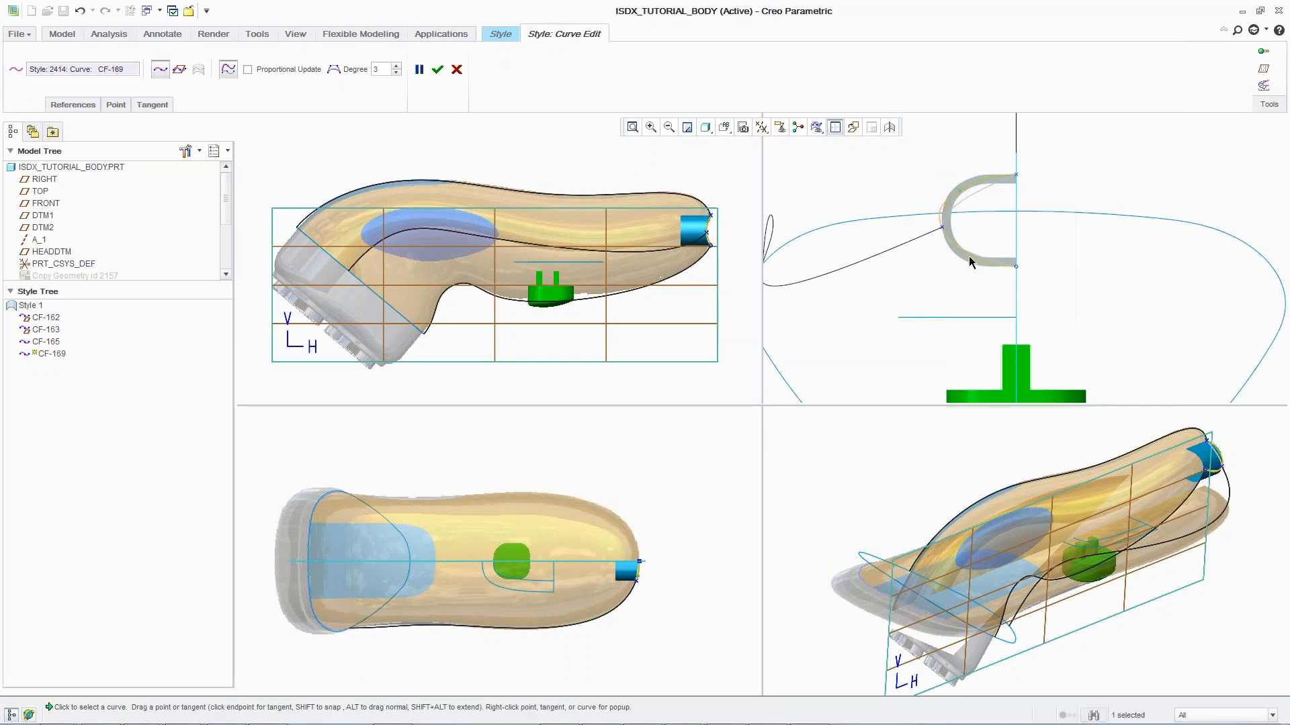
pyautogui.rightClick(969, 256)
pyautogui.click(993, 320)
pyautogui.middleClick(974, 289)
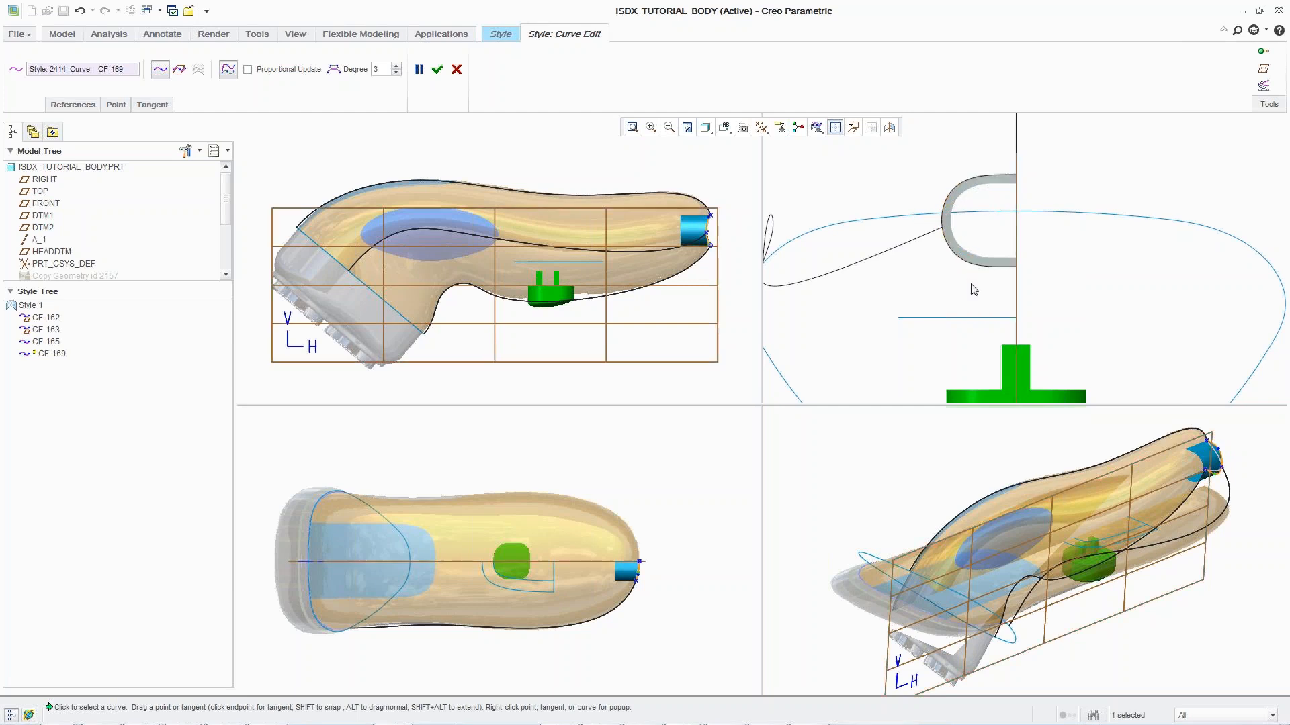
# Finish editing the recharger-end curve and restore a single view in the standard orientation.
pyautogui.click(834, 127)
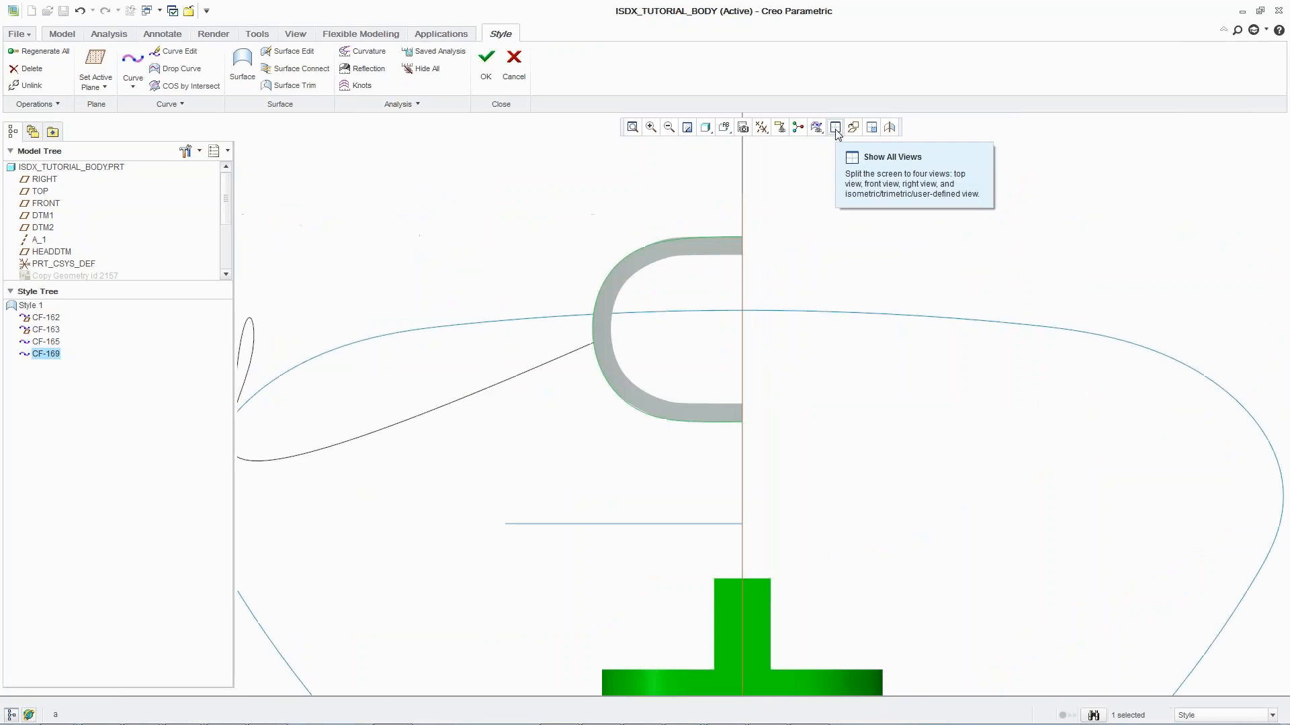
pyautogui.click(297, 34)
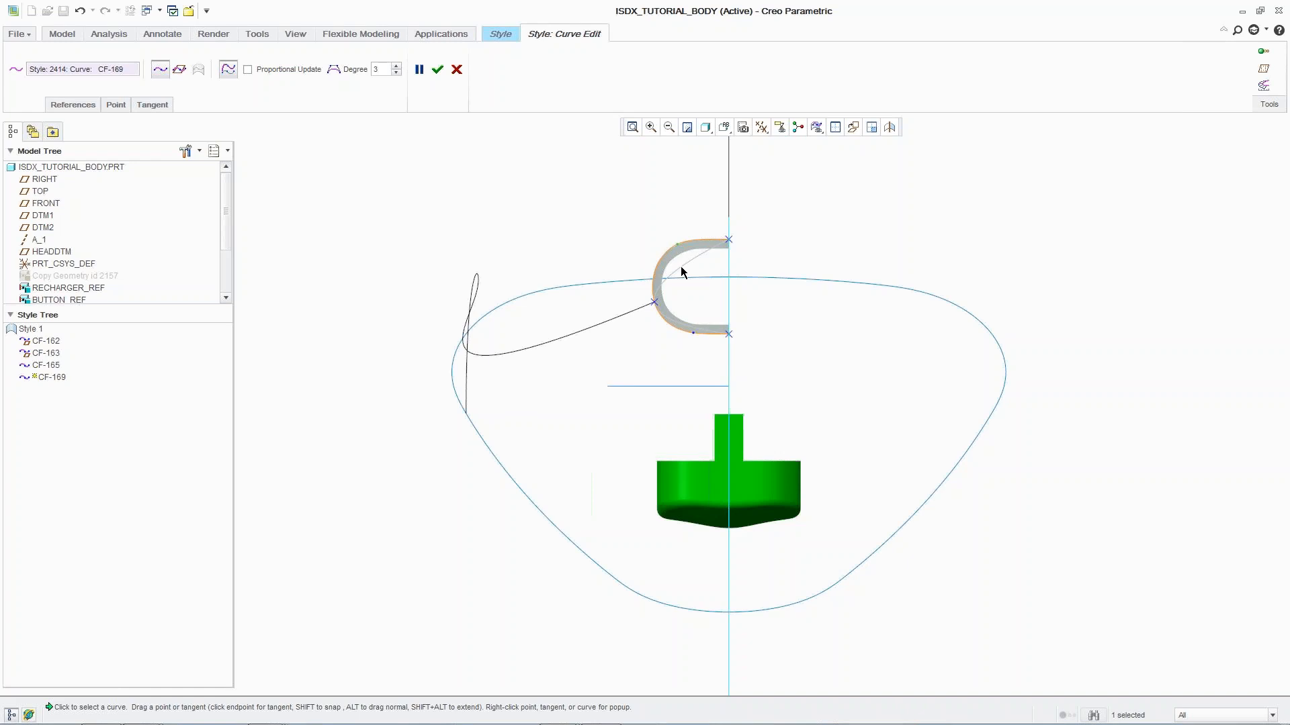
pyautogui.middleClick(681, 269)
pyautogui.hotkey('ctrl', 'd')
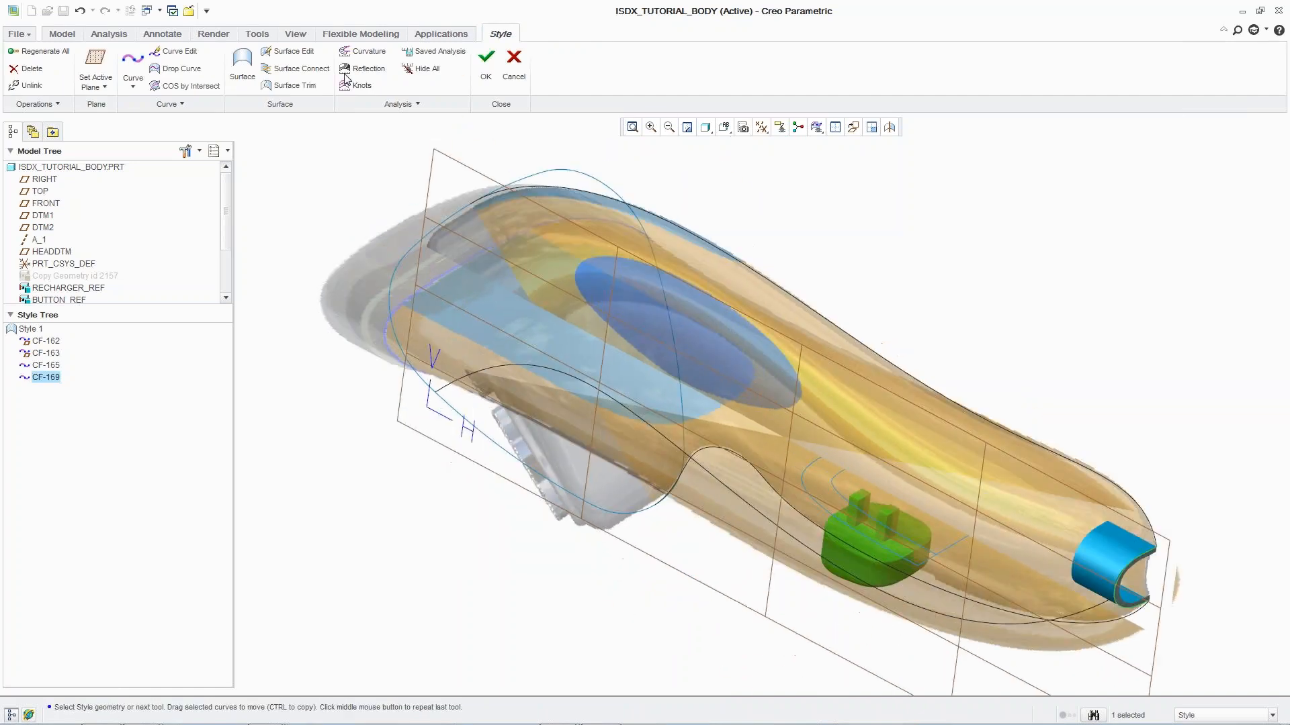
# Hide the side and top reference images and return to the Style tools.
pyautogui.click(298, 35)
pyautogui.click(369, 105)
pyautogui.click(369, 120)
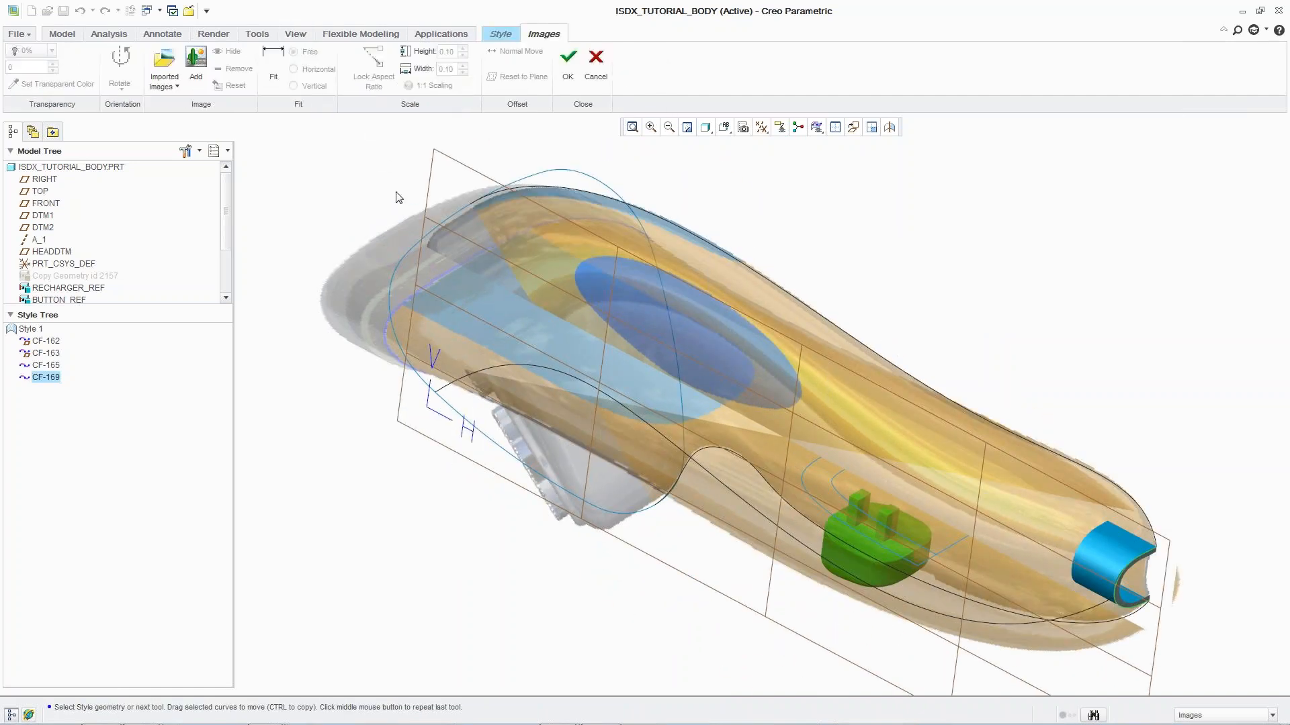
pyautogui.click(232, 53)
pyautogui.click(363, 256)
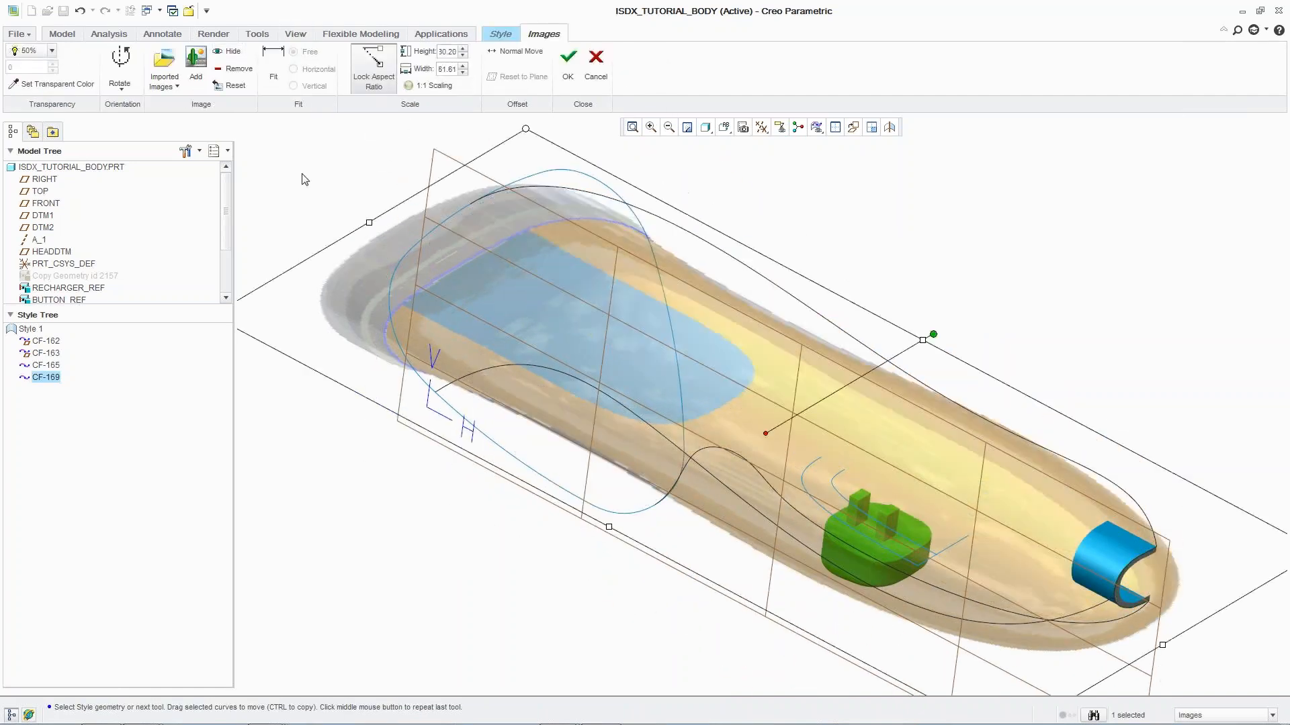
pyautogui.click(231, 53)
pyautogui.click(568, 70)
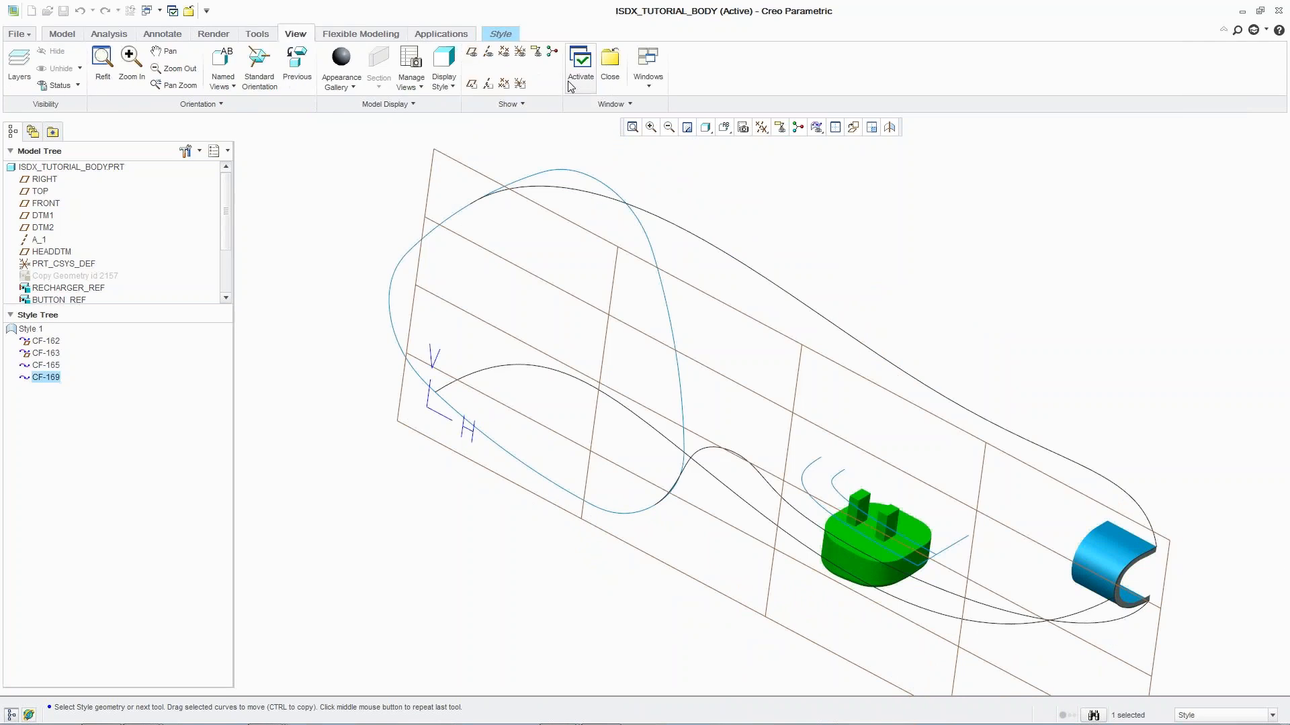
pyautogui.click(500, 33)
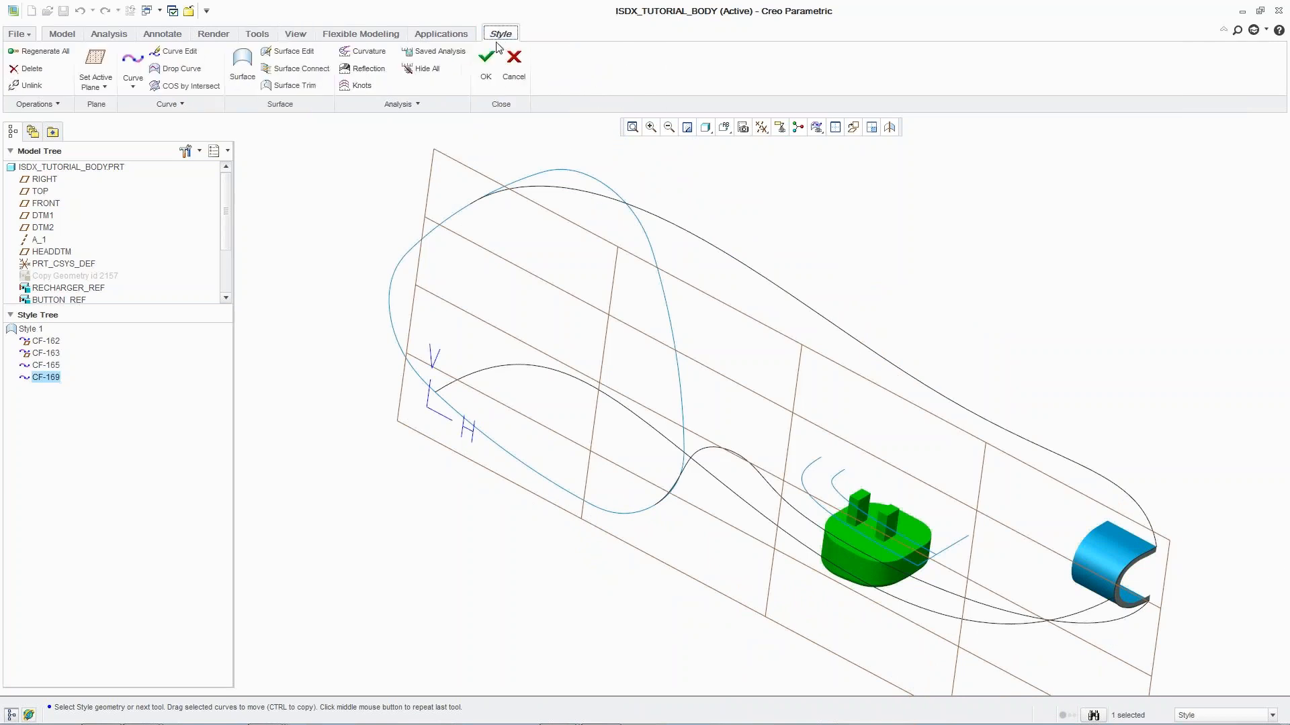
# Create a boundary surface from the recharger-end curve, upper profile curve, head-end curve and free side curve.
pyautogui.click(242, 67)
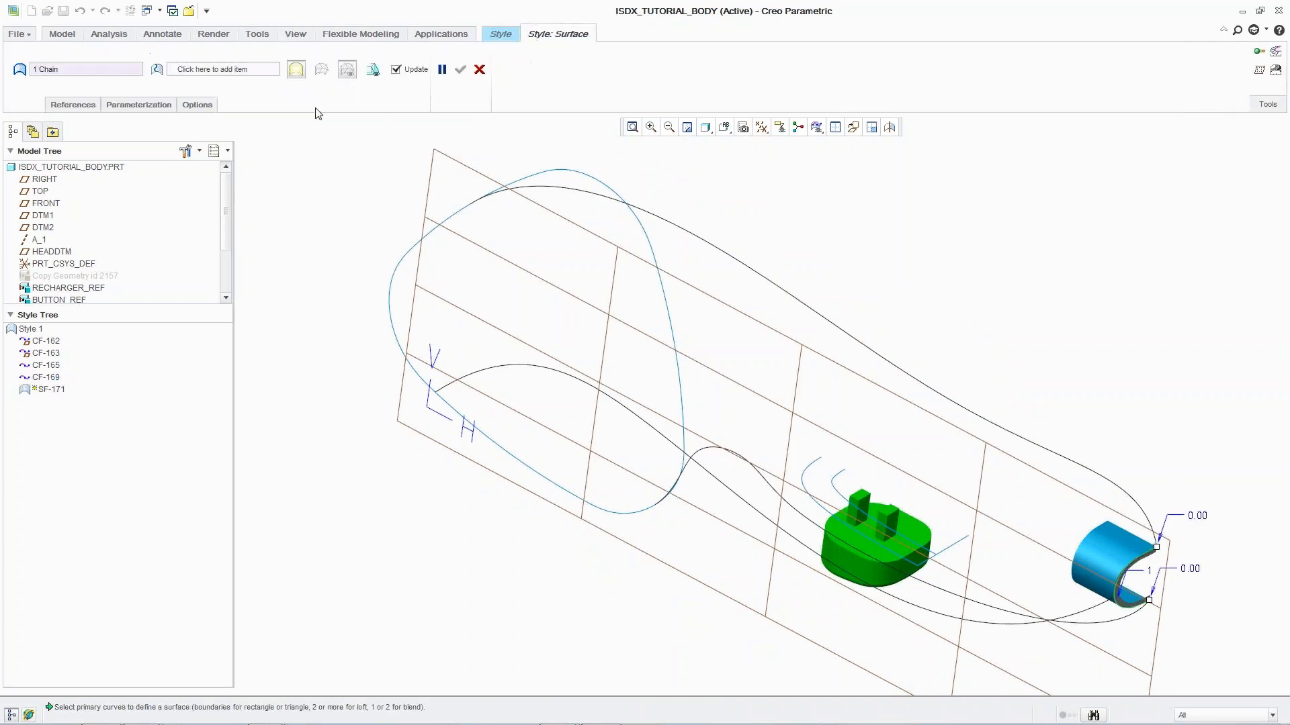
pyautogui.keyDown('ctrl'); pyautogui.click(608, 196); pyautogui.keyUp('ctrl')
pyautogui.keyDown('ctrl'); pyautogui.click(452, 213); pyautogui.keyUp('ctrl')
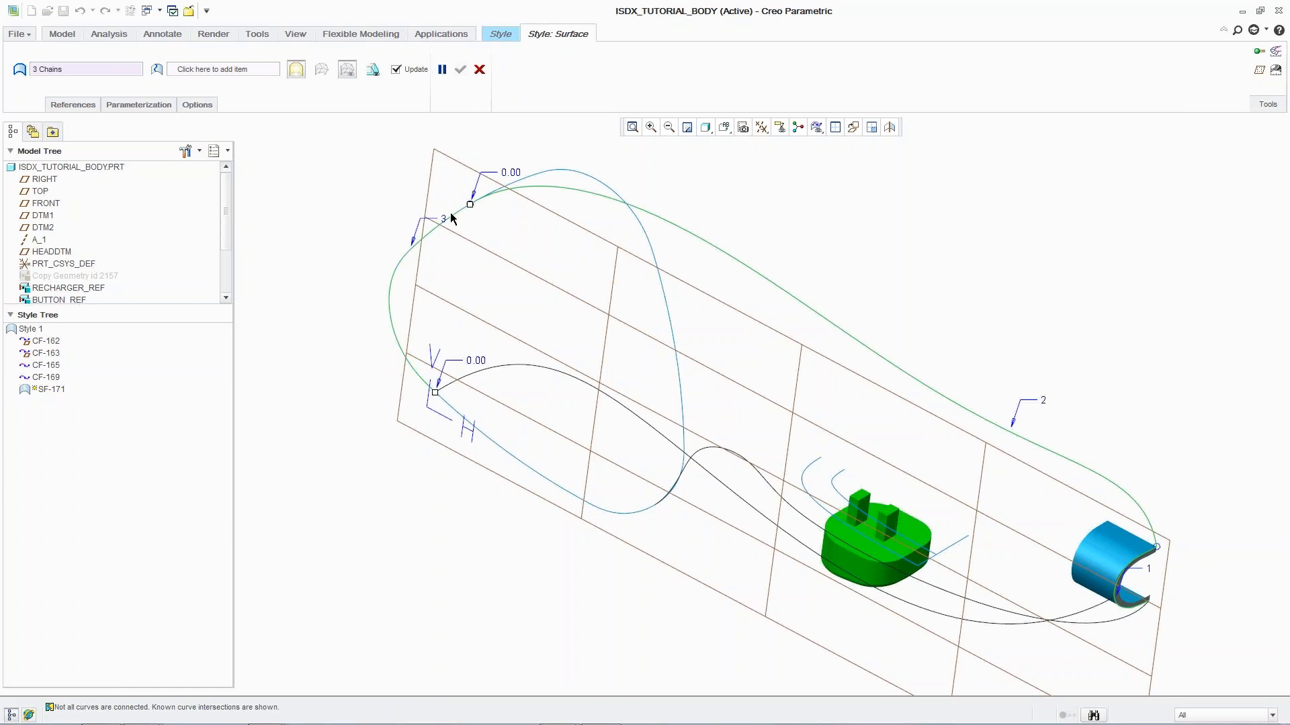
pyautogui.keyDown('ctrl'); pyautogui.click(498, 371); pyautogui.keyUp('ctrl')
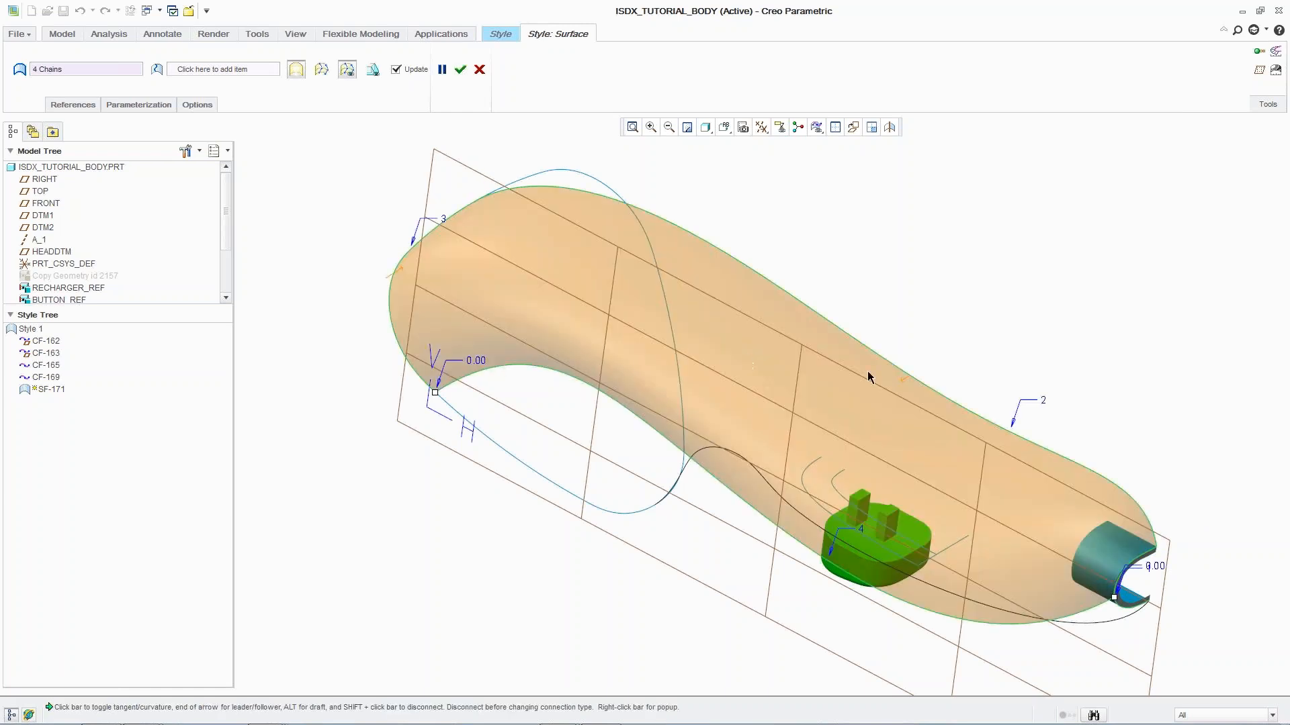
# Check the surface's connection types along the upper profile and the head-end boundary, and accept the surface.
pyautogui.rightClick(906, 382)
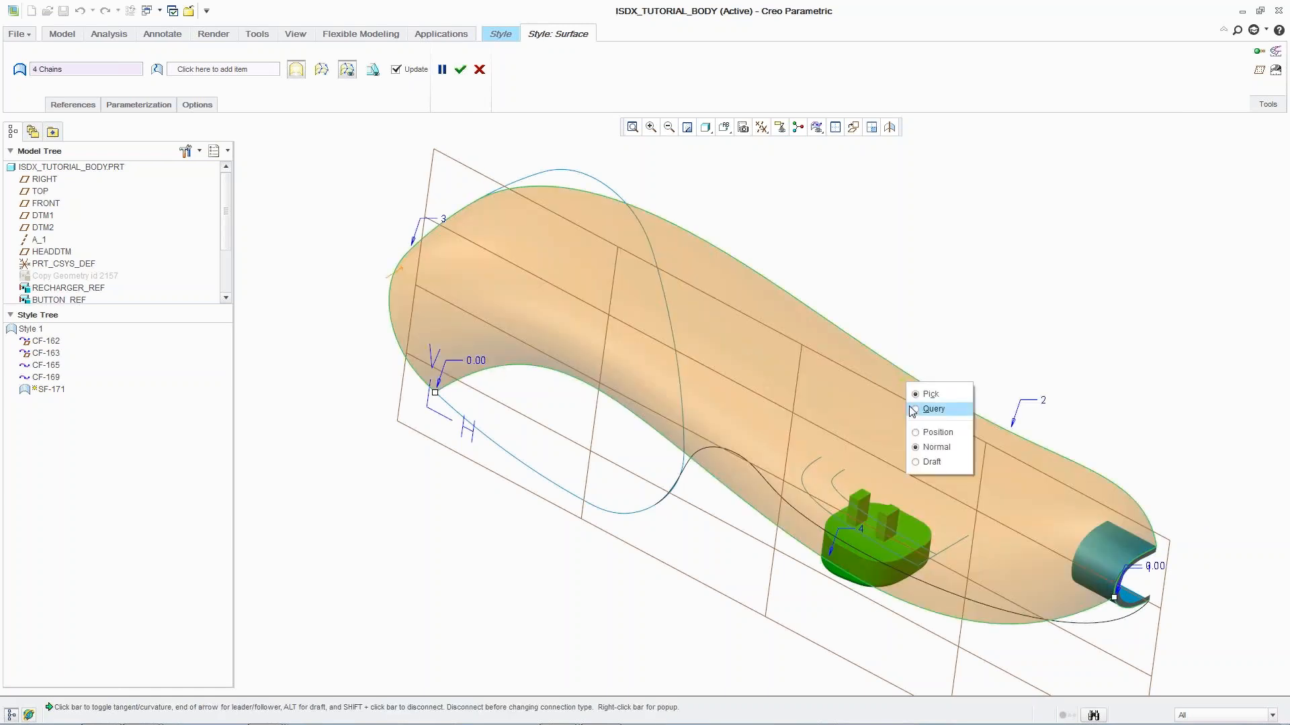
pyautogui.click(902, 366)
pyautogui.rightClick(401, 269)
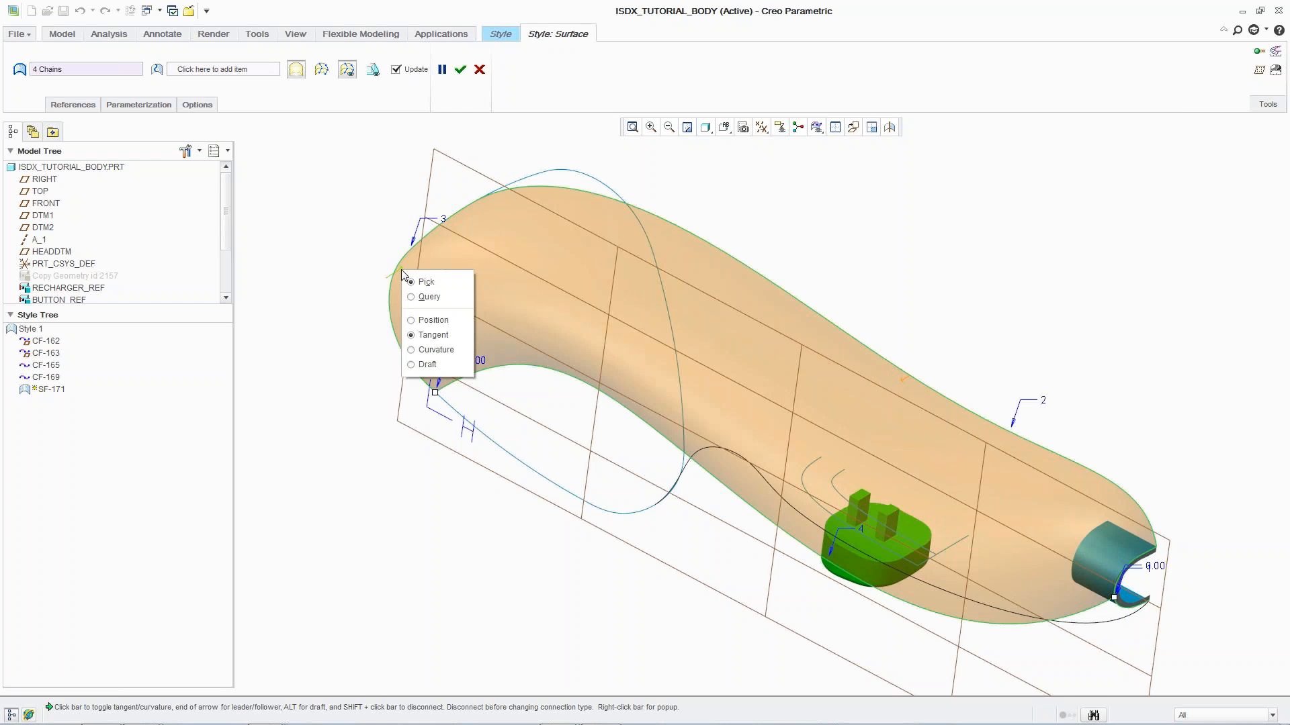
pyautogui.click(385, 262)
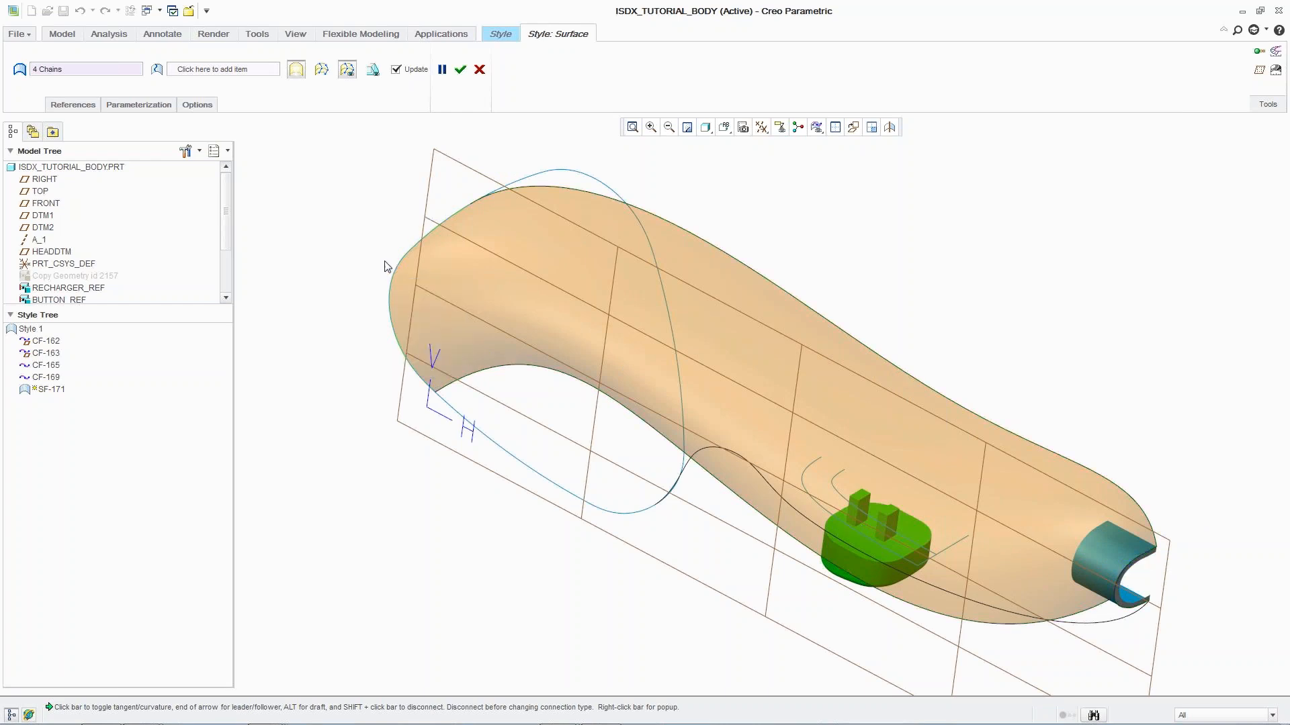
pyautogui.middleClick(385, 266)
# Start a planar curve referenced to the tilted datum plane crossing the body's grip, and show all four views.
pyautogui.click(133, 64)
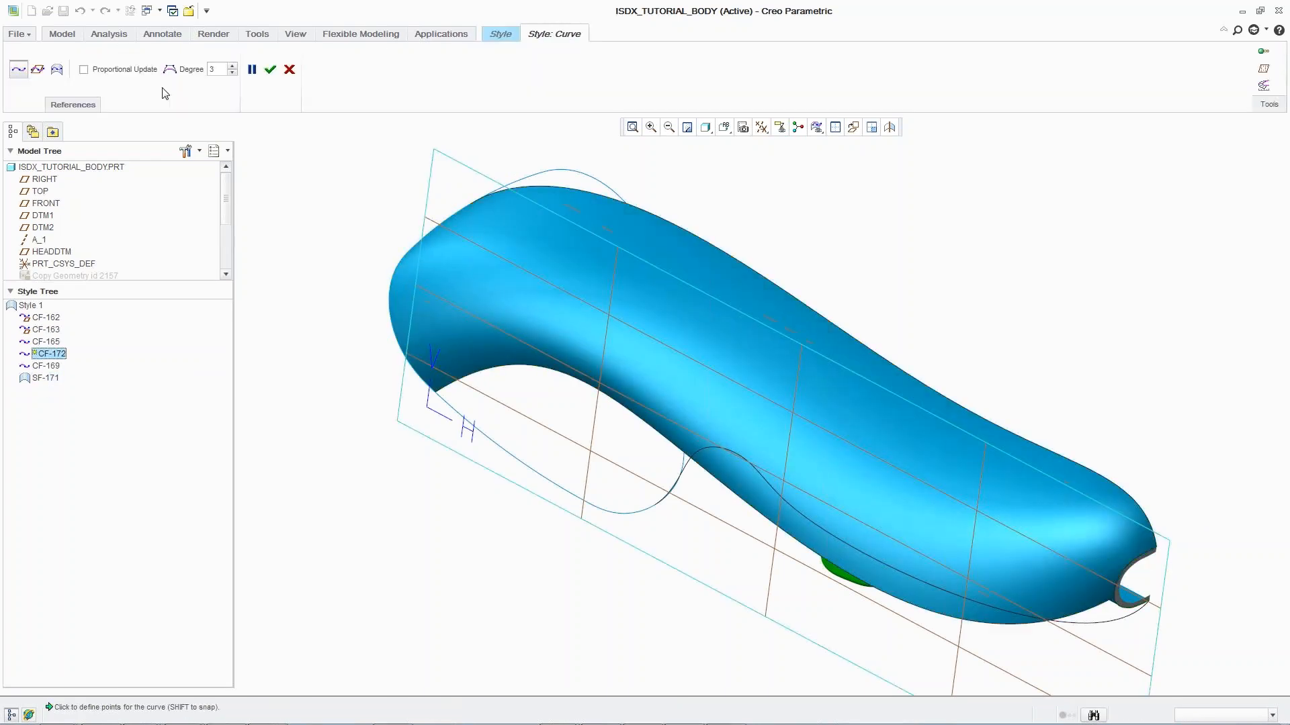
pyautogui.rightClick(258, 206)
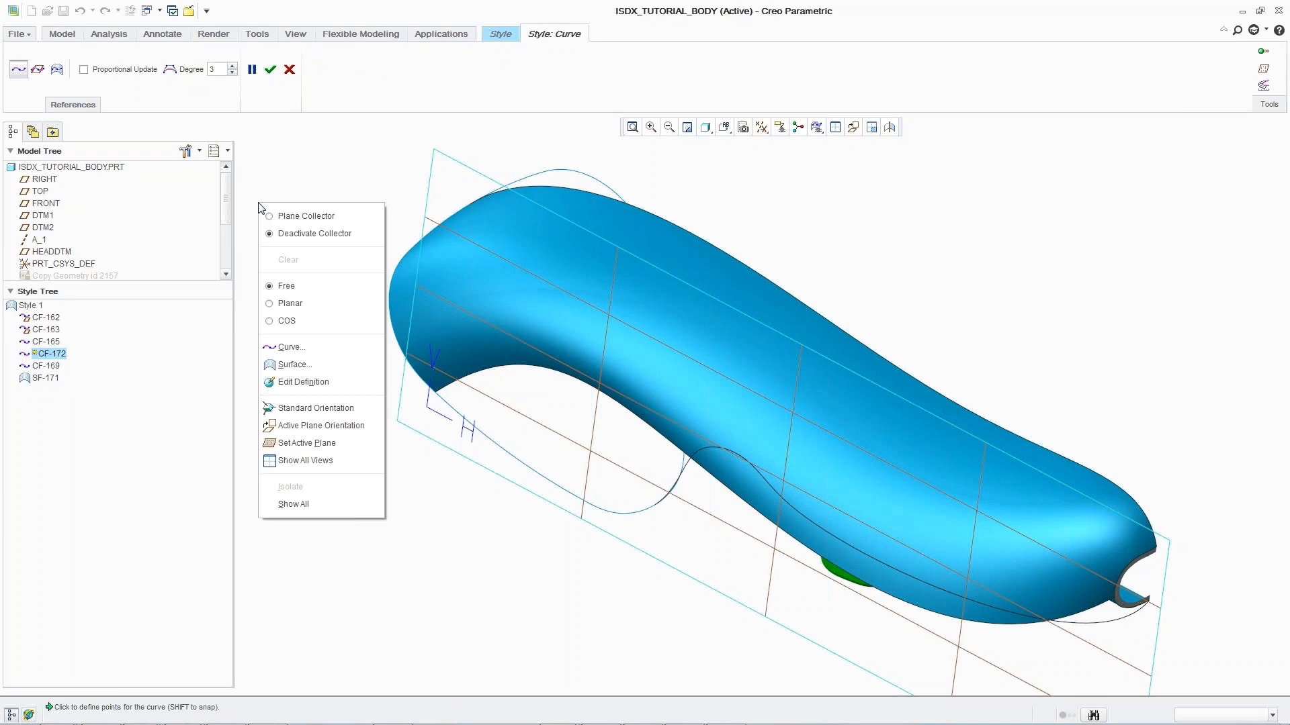
pyautogui.click(291, 303)
pyautogui.rightClick(286, 307)
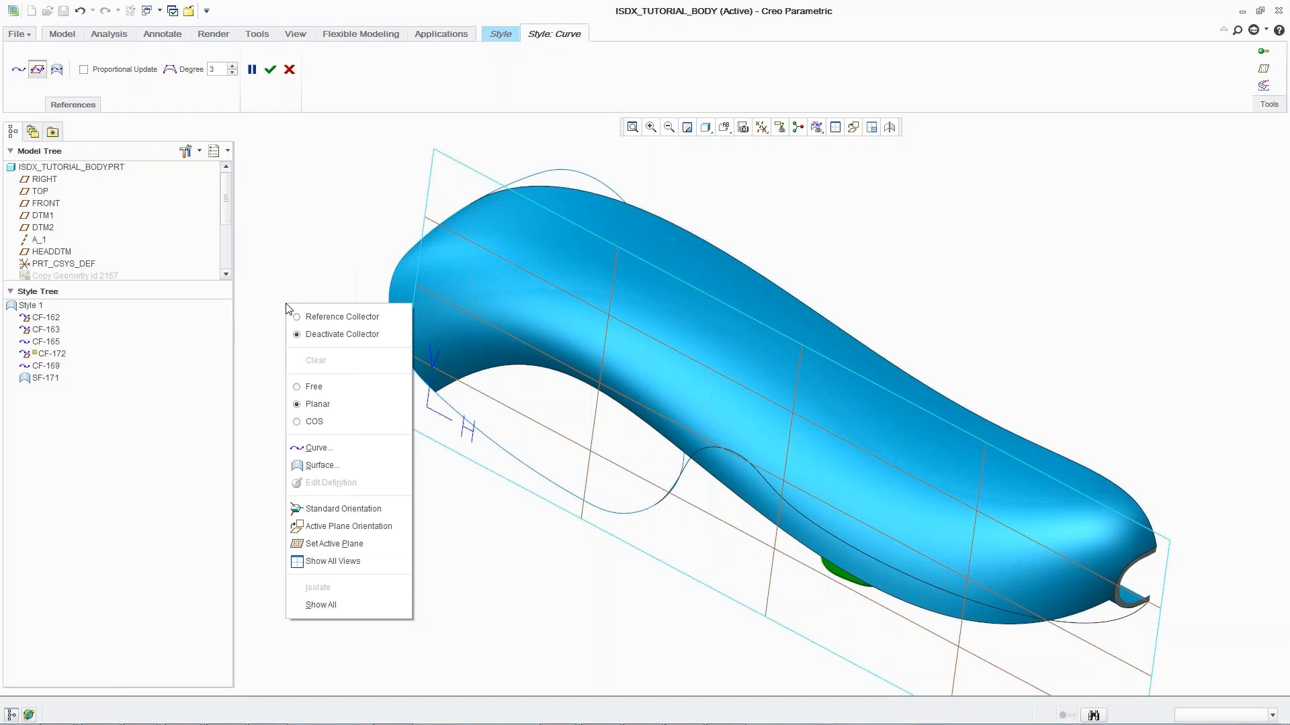
pyautogui.click(307, 324)
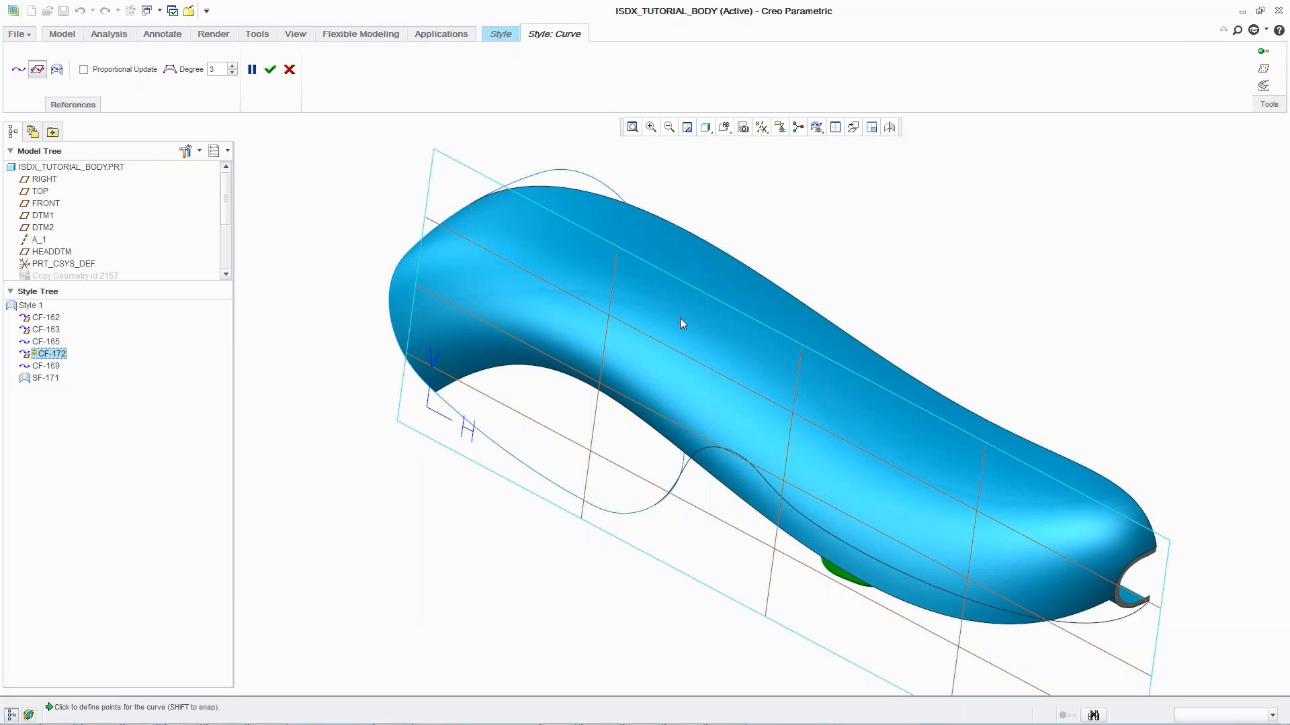
pyautogui.hotkey('ctrl', 'q')
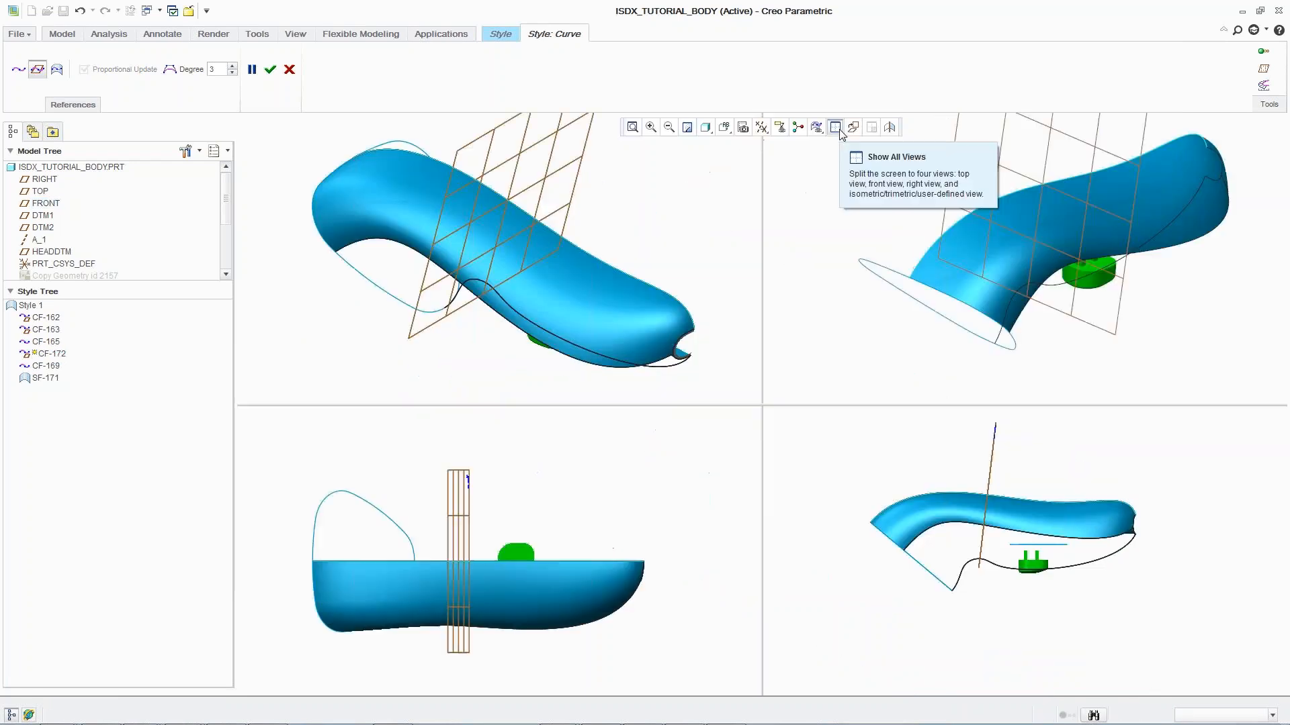
# Orient one view to the active plane and draw the cross-section curve through the upper, side and lower body curves.
pyautogui.rightClick(838, 181)
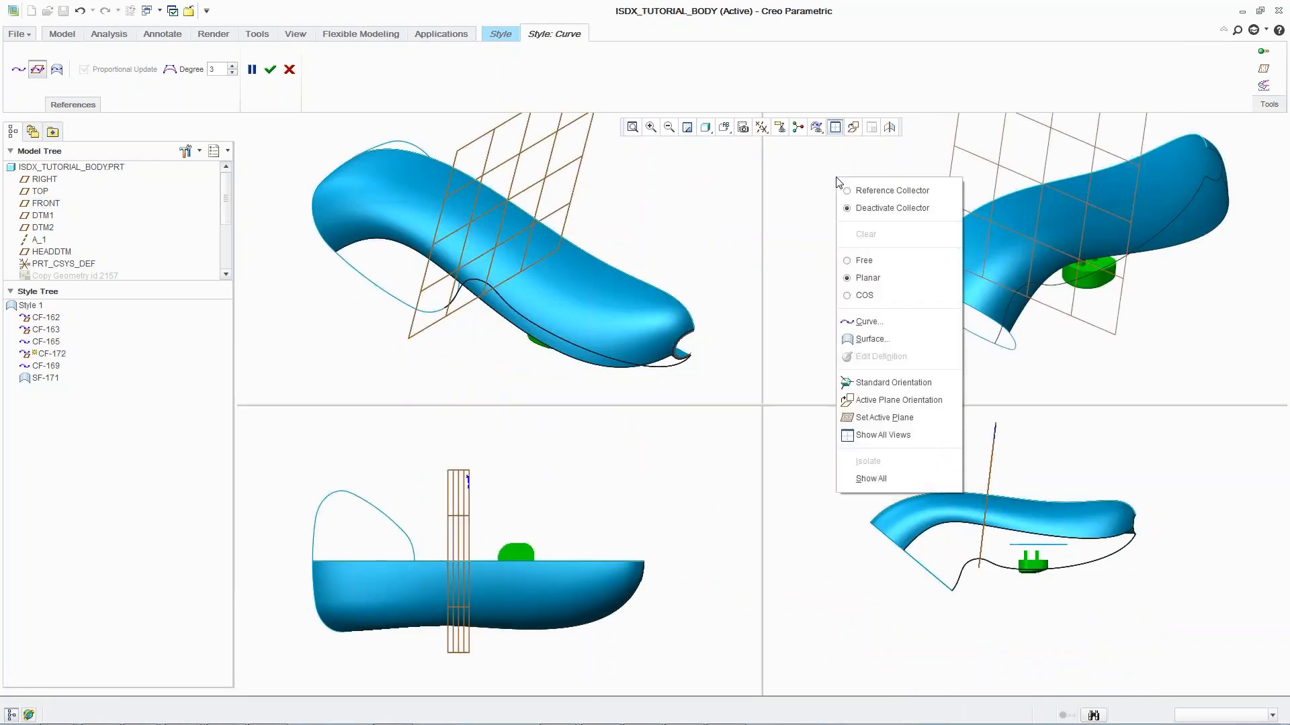
pyautogui.click(874, 401)
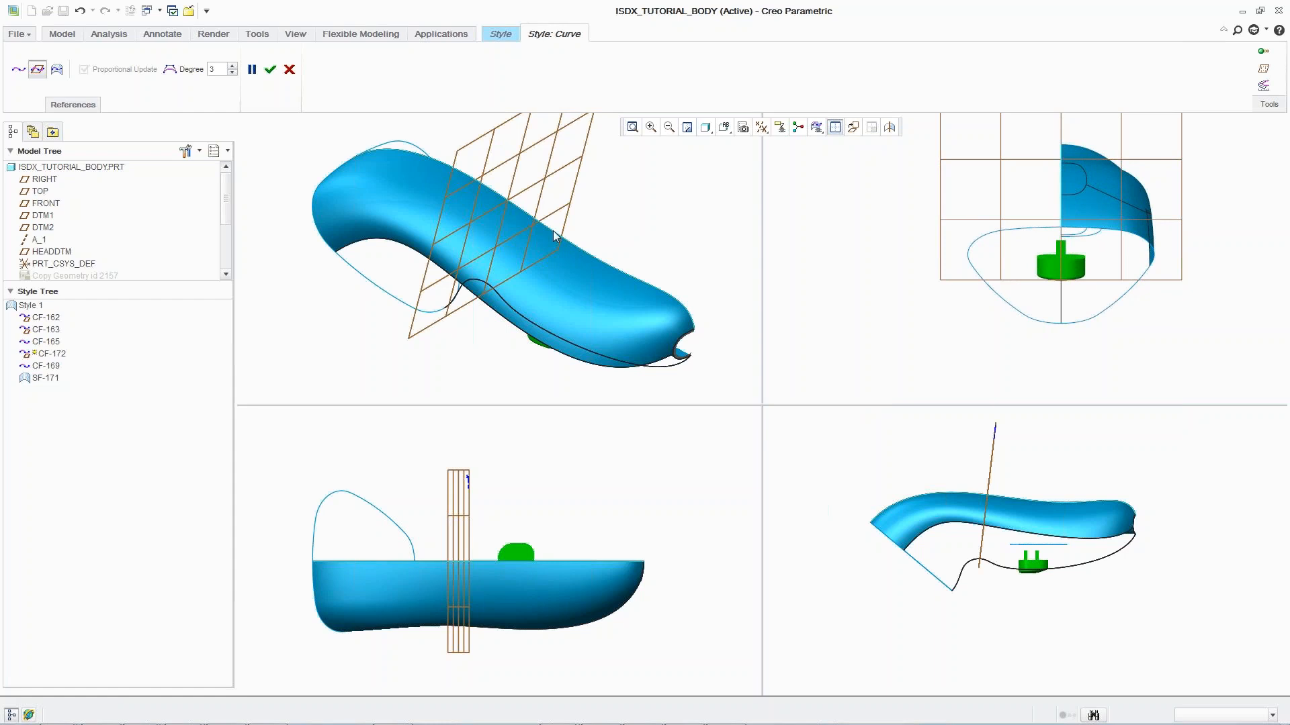
pyautogui.click(507, 204)
pyautogui.click(449, 276)
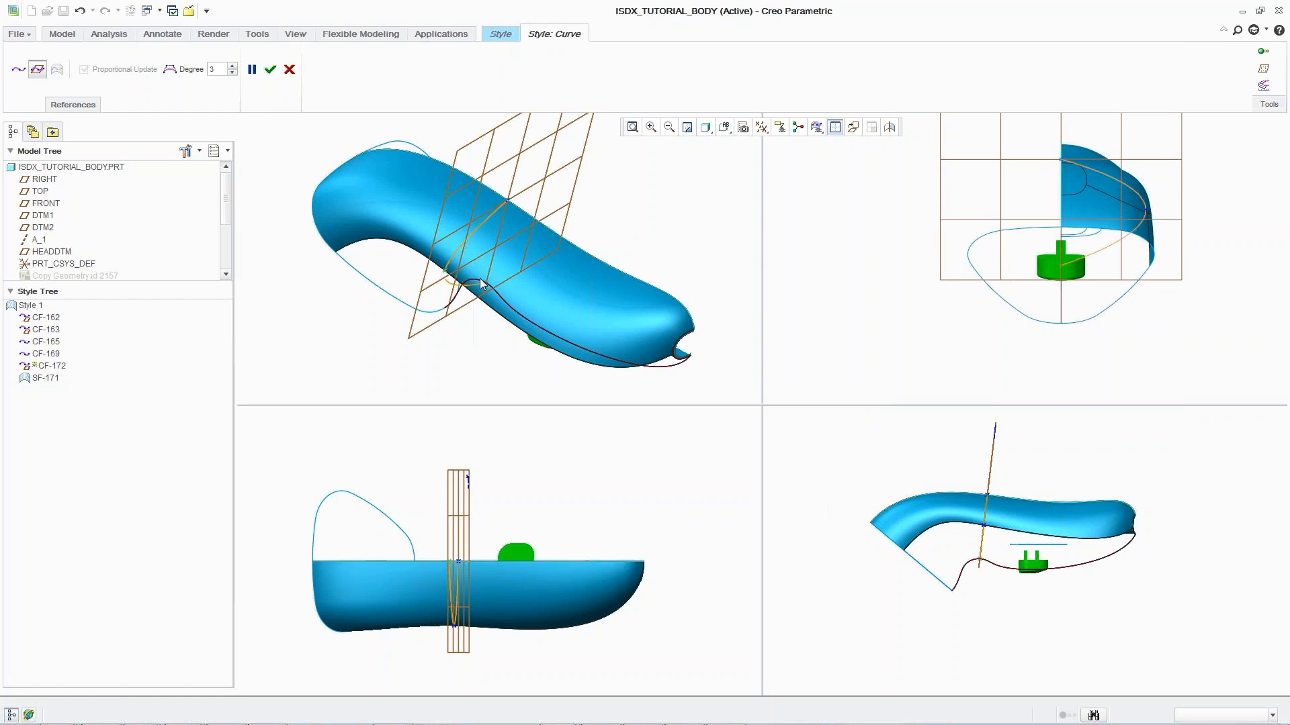
pyautogui.middleClick(504, 287)
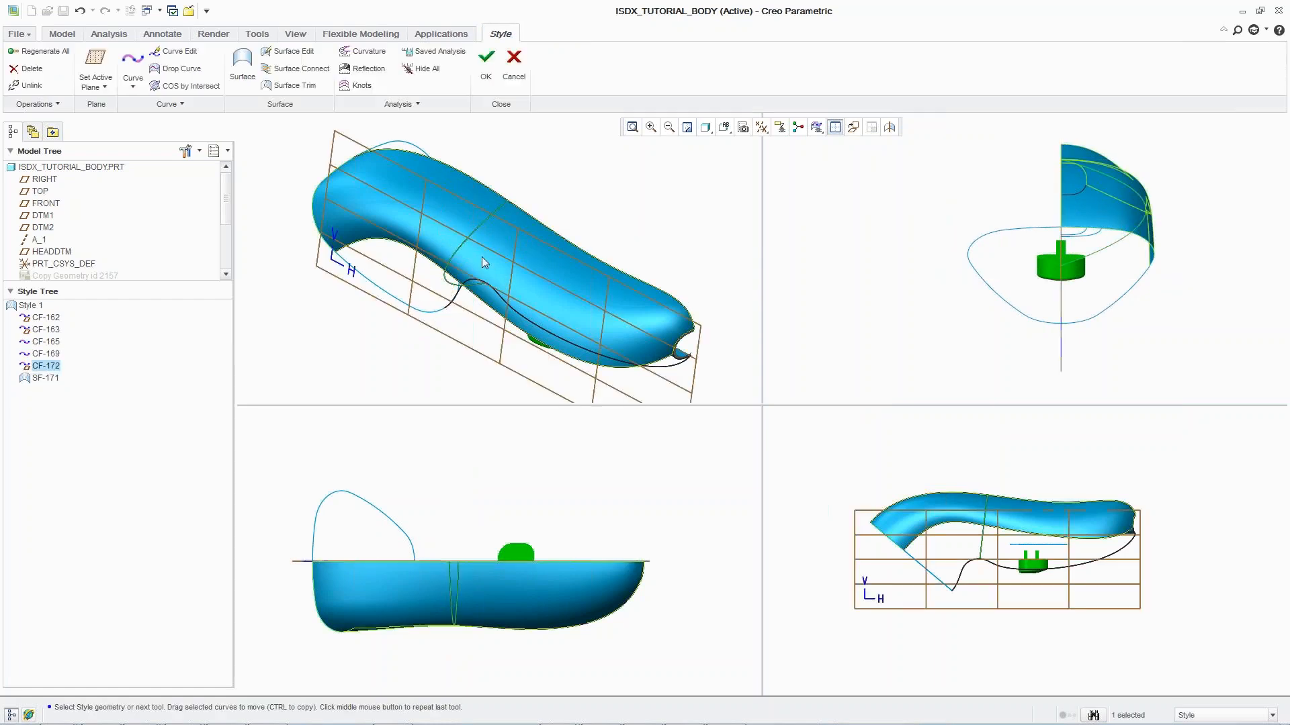
# Edit the cross-section curve and make its upper and lower end tangents normal to the FRONT plane.
pyautogui.doubleClick(472, 234)
pyautogui.click(1062, 160)
pyautogui.click(1061, 266)
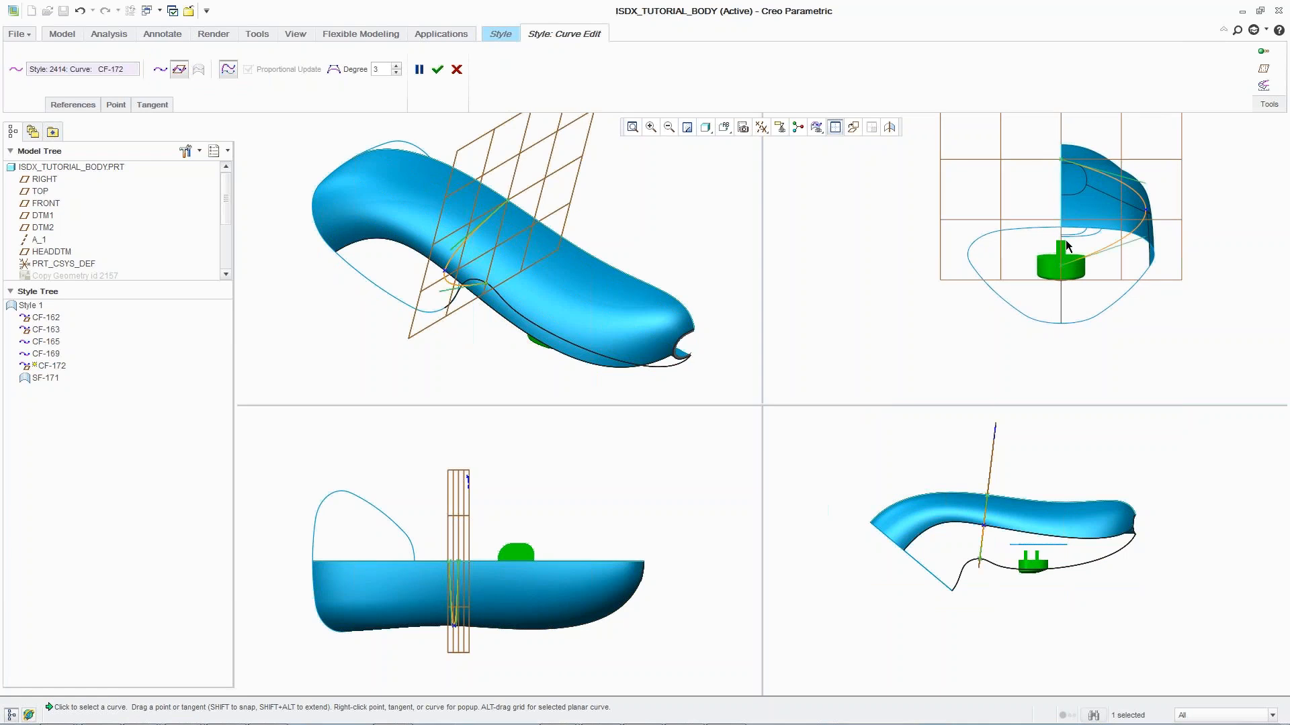
pyautogui.rightClick(1115, 176)
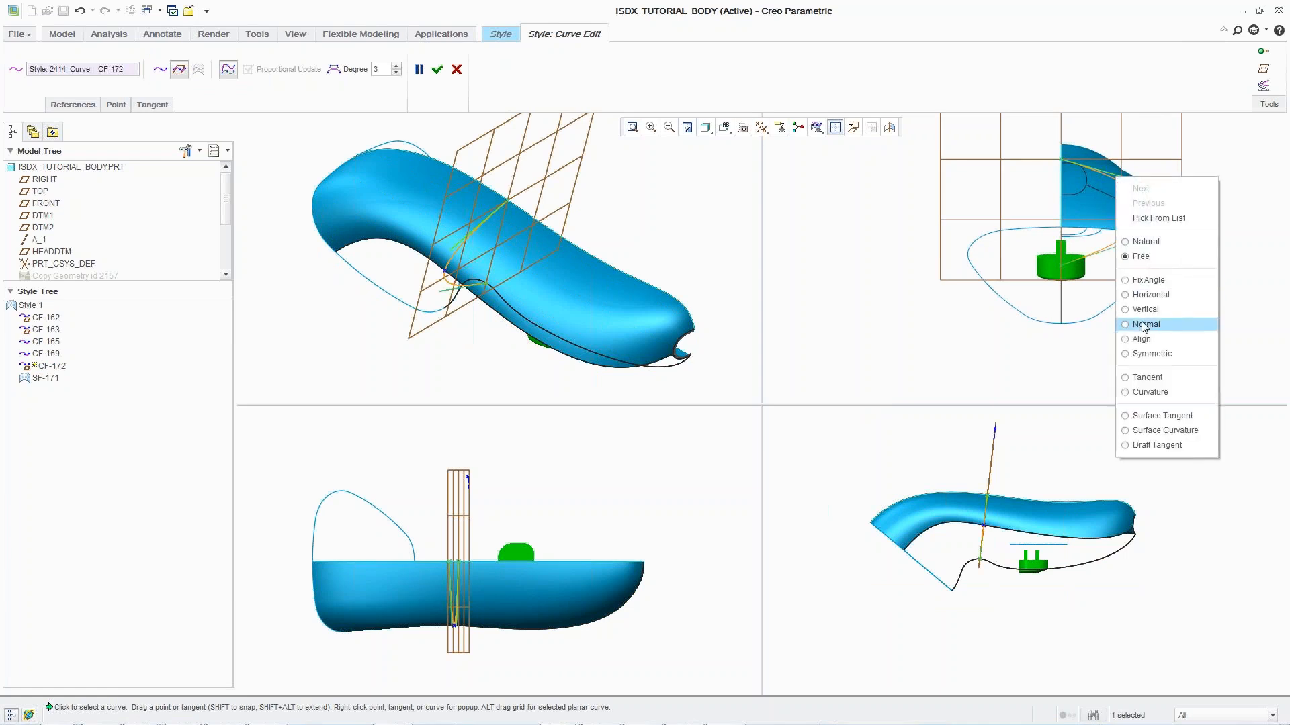
pyautogui.click(1145, 326)
pyautogui.click(45, 204)
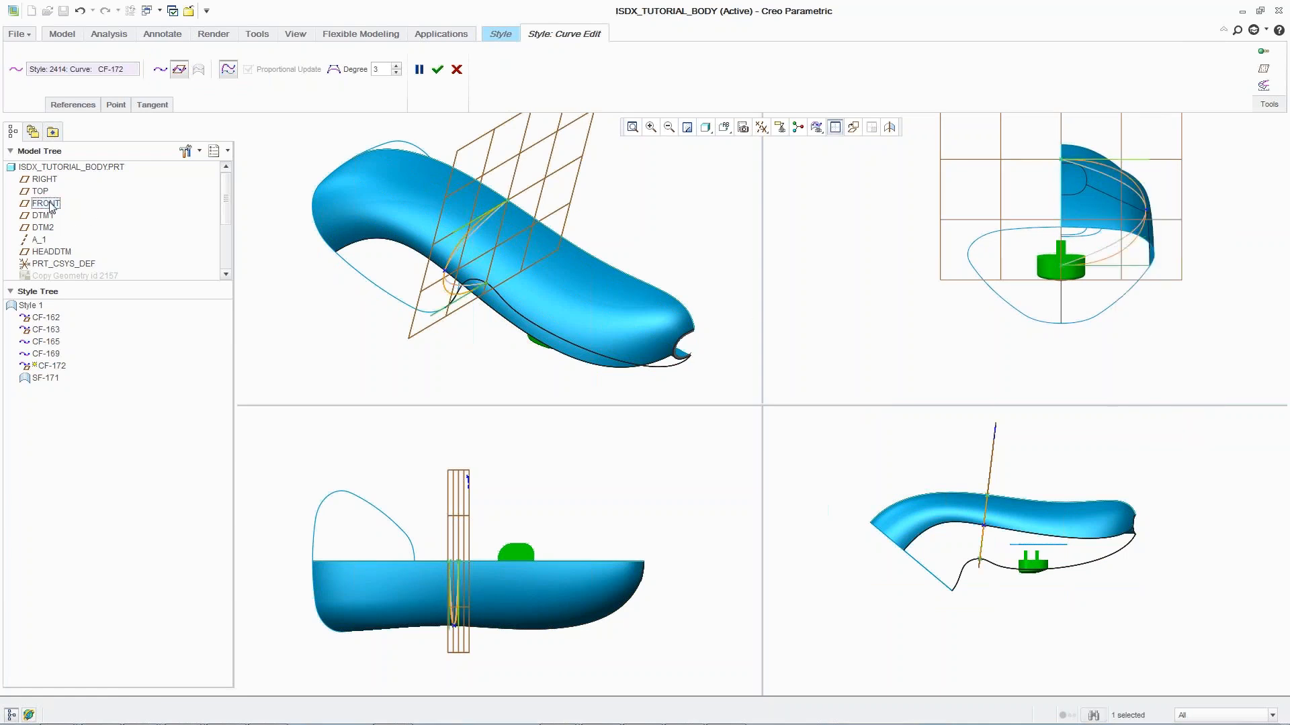
# Mirror the model display about the FRONT plane and refine the cross-section curve's end tangents against its curvature plot.
pyautogui.click(889, 126)
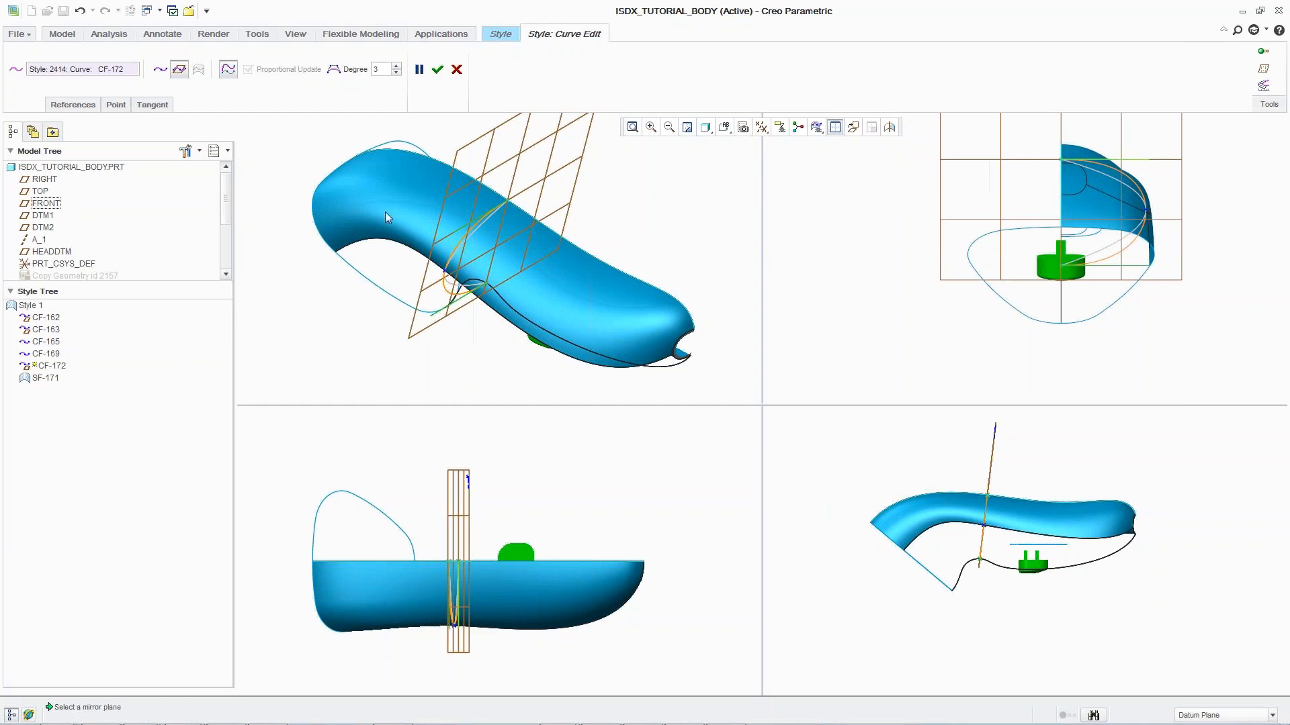
pyautogui.click(42, 203)
pyautogui.click(1262, 86)
pyautogui.moveTo(1134, 159); pyautogui.dragTo(1115, 167)
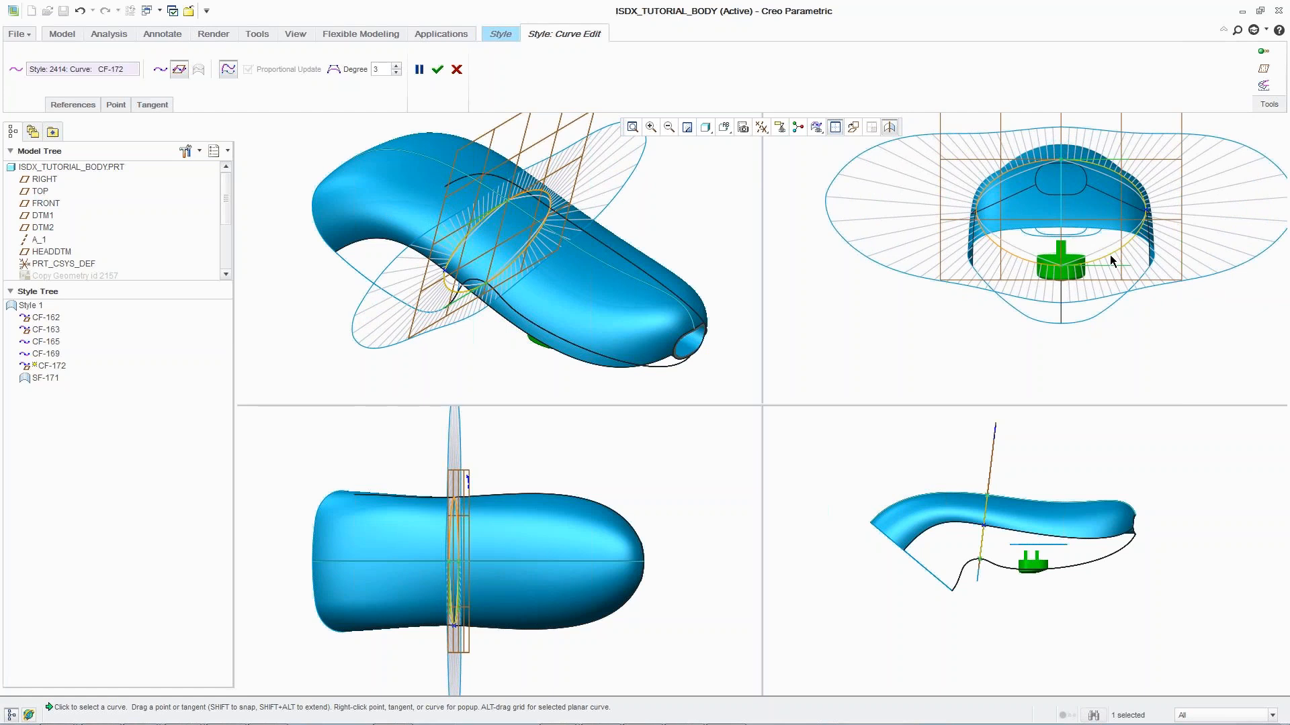
pyautogui.middleClick(758, 180)
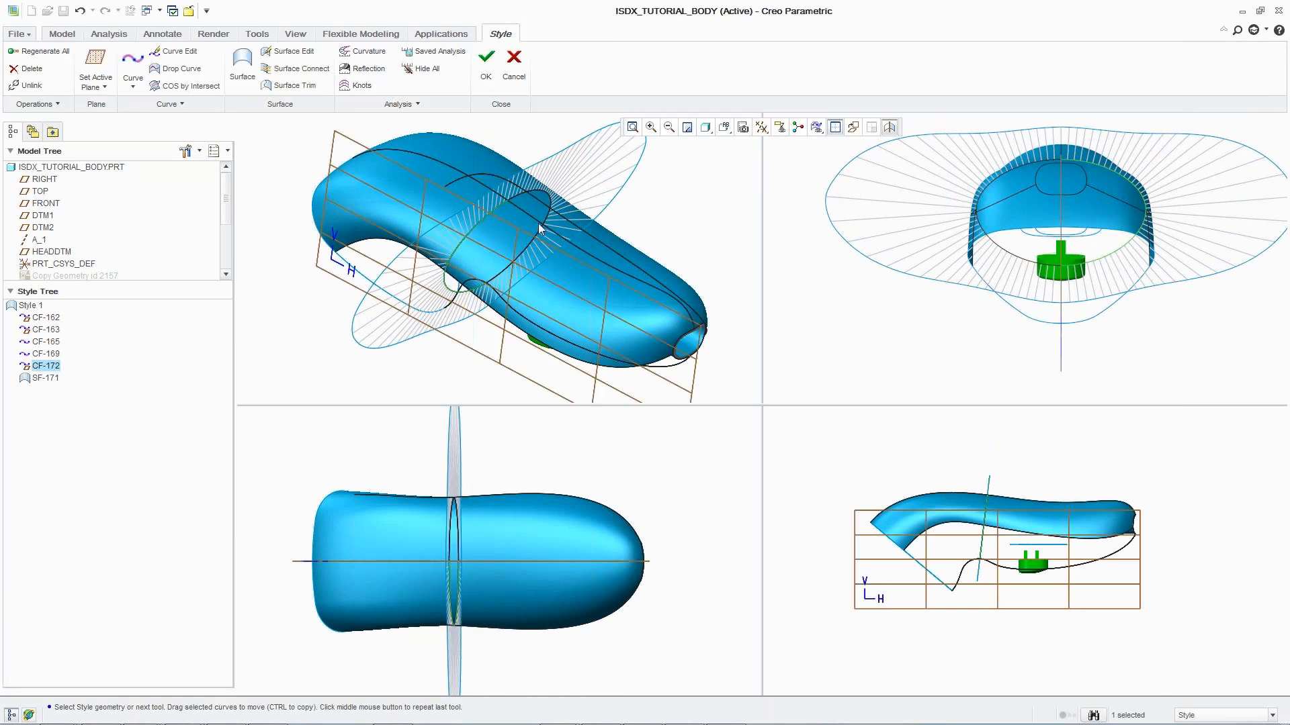
# Copy the cross-section curve along the body to a second location nearer the recharger end.
pyautogui.keyDown('ctrl'); pyautogui.moveTo(481, 223); pyautogui.dragTo(587, 304); pyautogui.keyUp('ctrl')
pyautogui.middleClick(587, 304)
pyautogui.middleClick(587, 303)
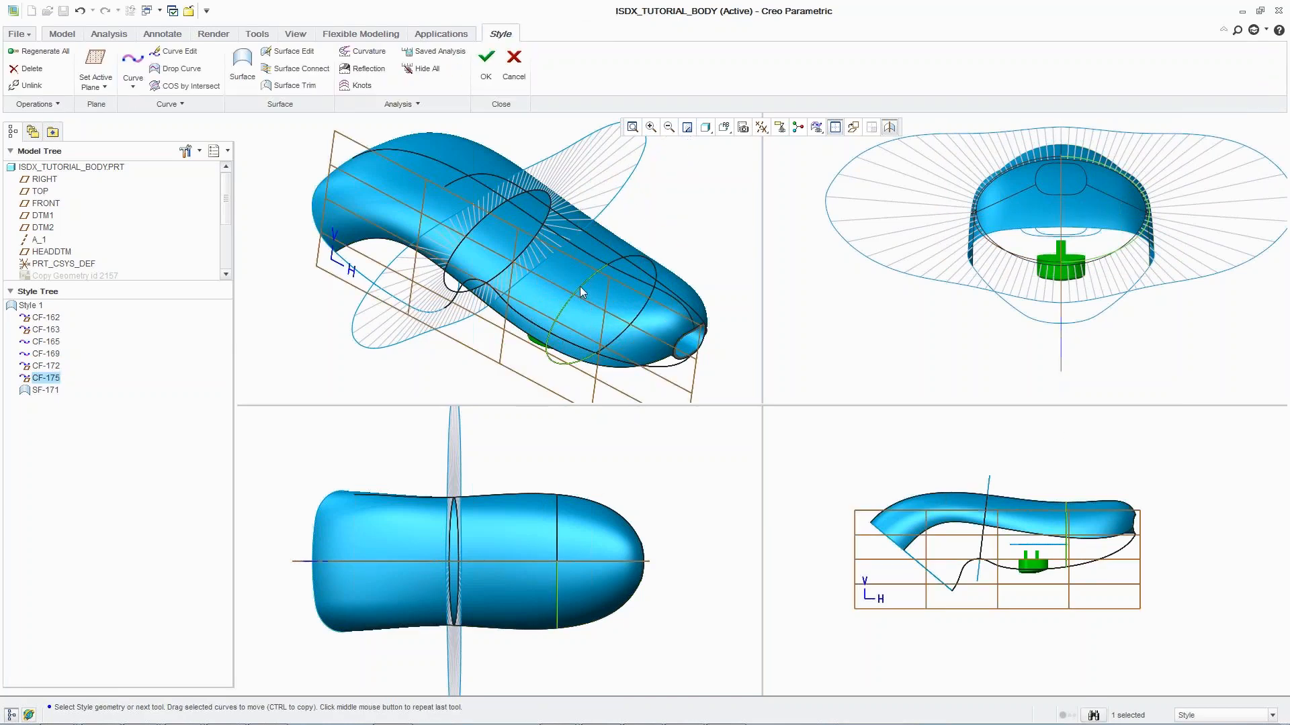
# Refine the copied cross-section's upper end tangent against its curvature plot, and hide all analyses in a single view.
pyautogui.doubleClick(579, 287)
pyautogui.click(1264, 86)
pyautogui.moveTo(1122, 156); pyautogui.dragTo(1112, 160)
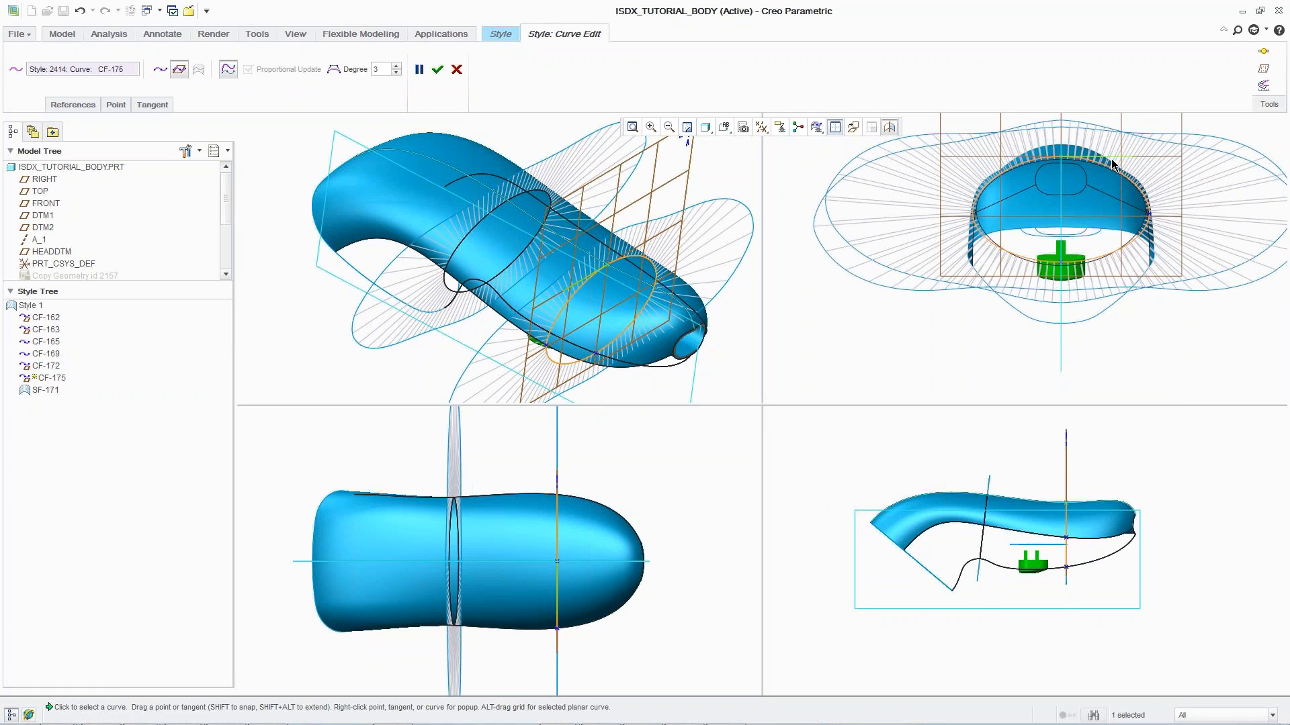
pyautogui.middleClick(1145, 124)
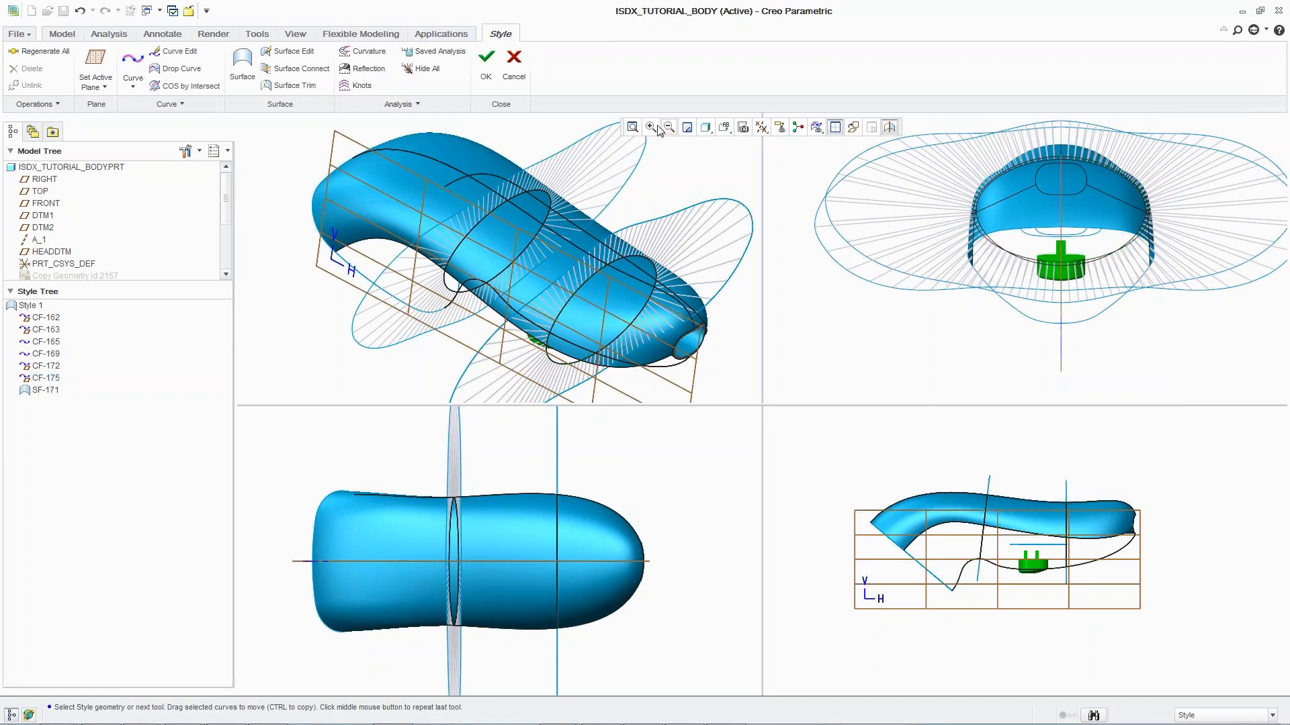
pyautogui.click(421, 68)
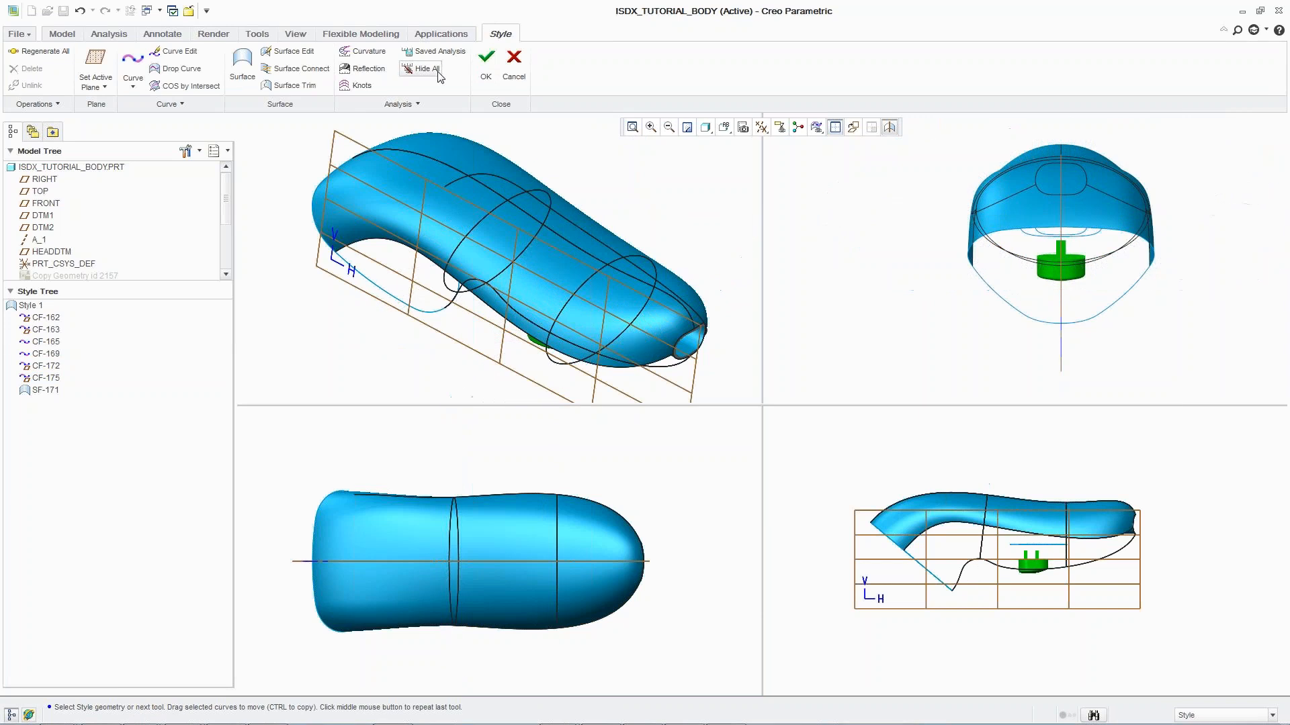
pyautogui.click(835, 127)
# Redefine the upper body surface with both cross-section curves as its internal curves.
pyautogui.click(549, 242)
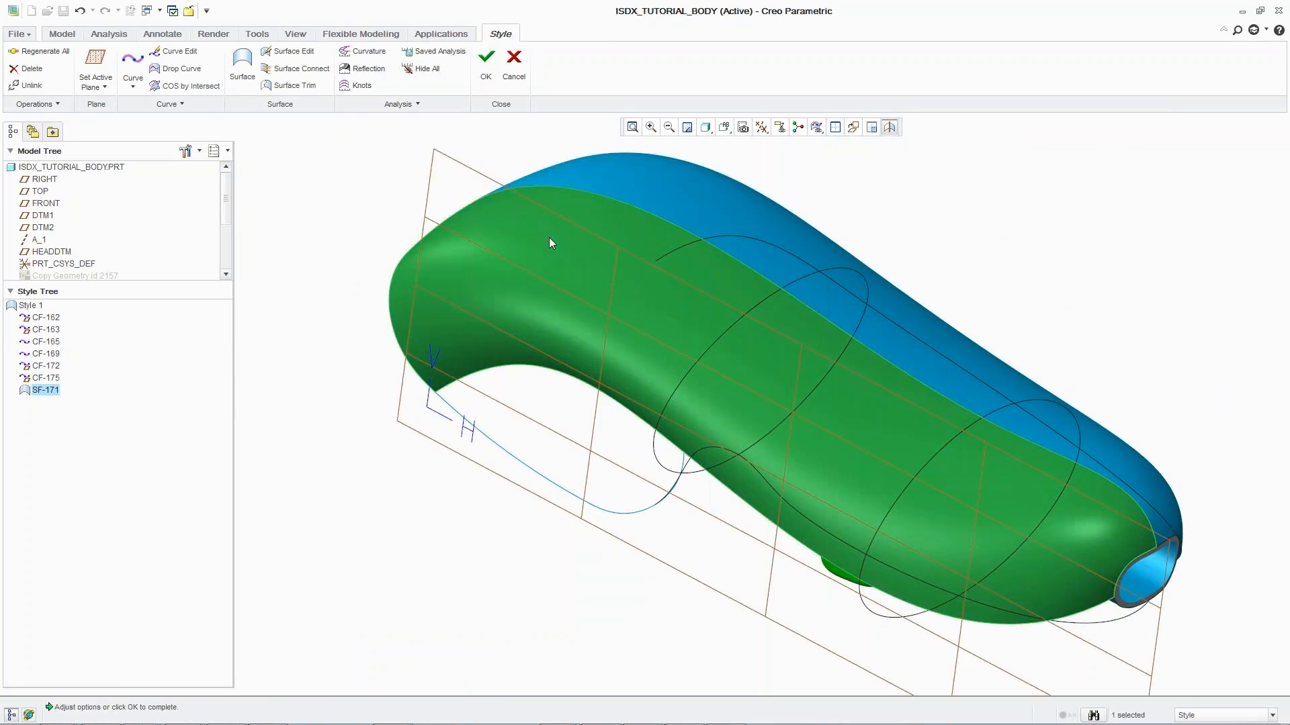
pyautogui.doubleClick(550, 239)
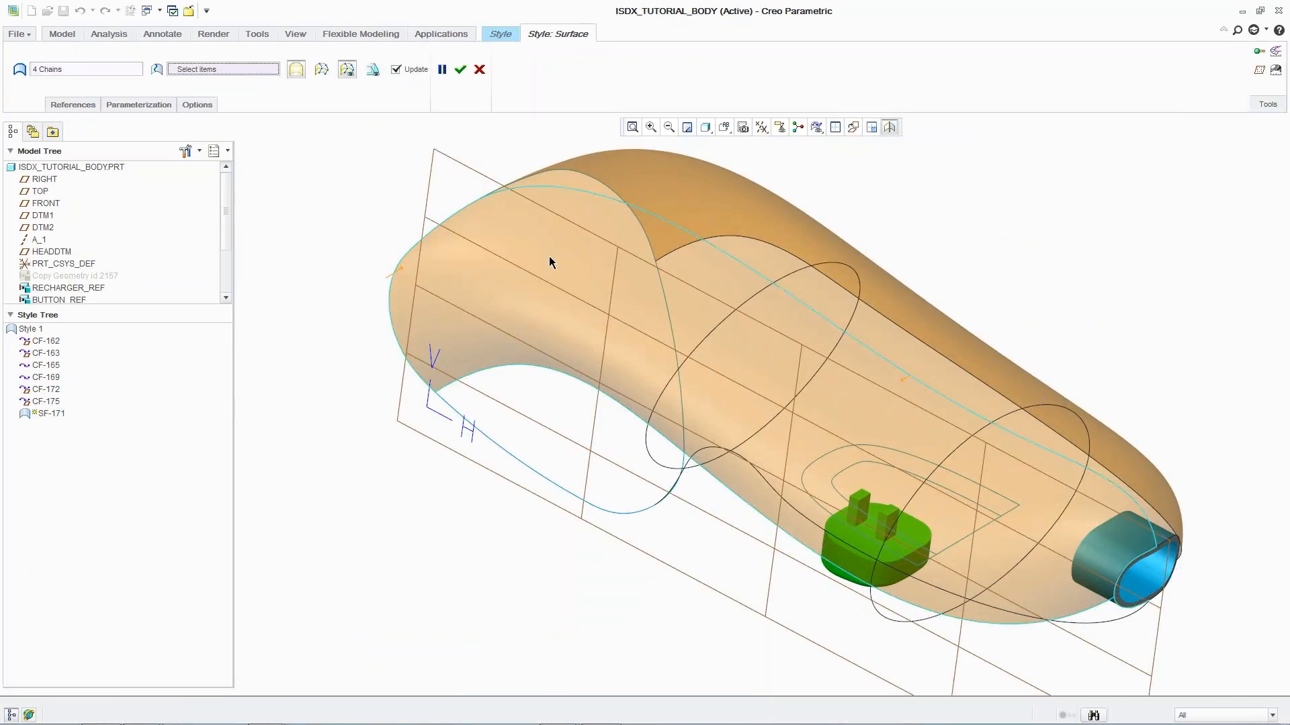
pyautogui.click(694, 354)
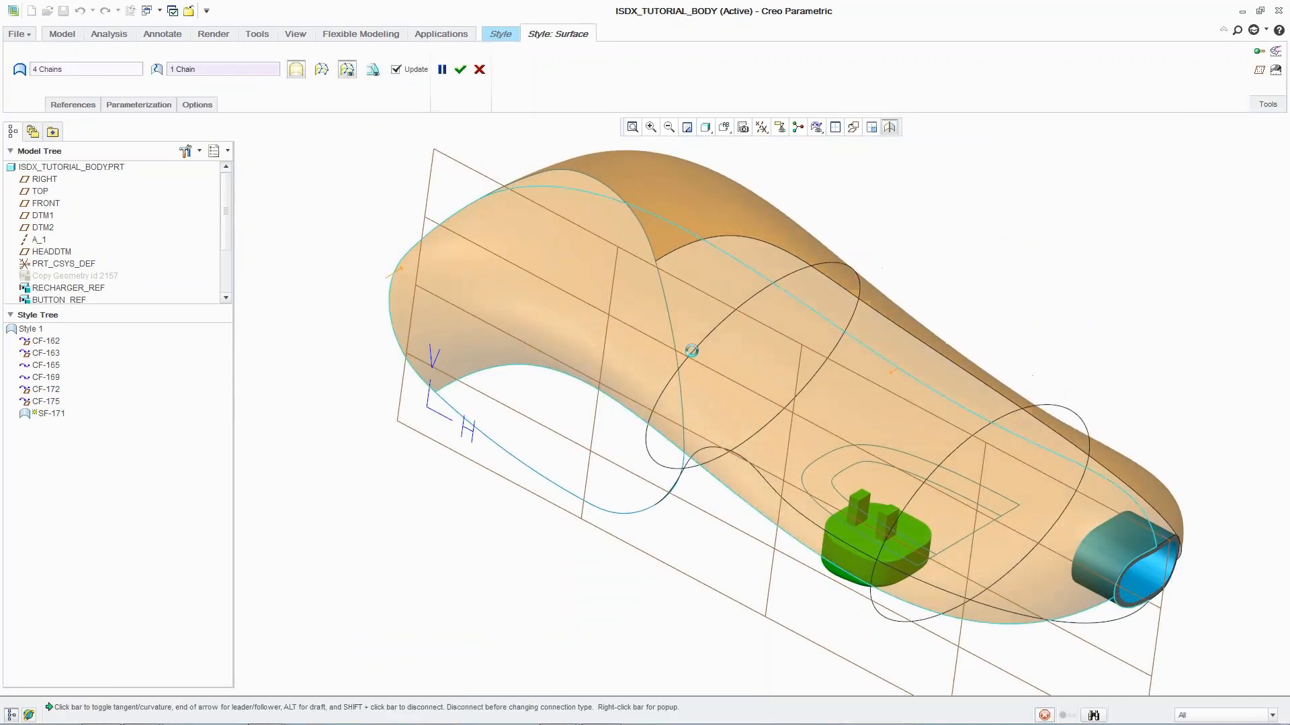
pyautogui.keyDown('ctrl'); pyautogui.click(941, 462); pyautogui.keyUp('ctrl')
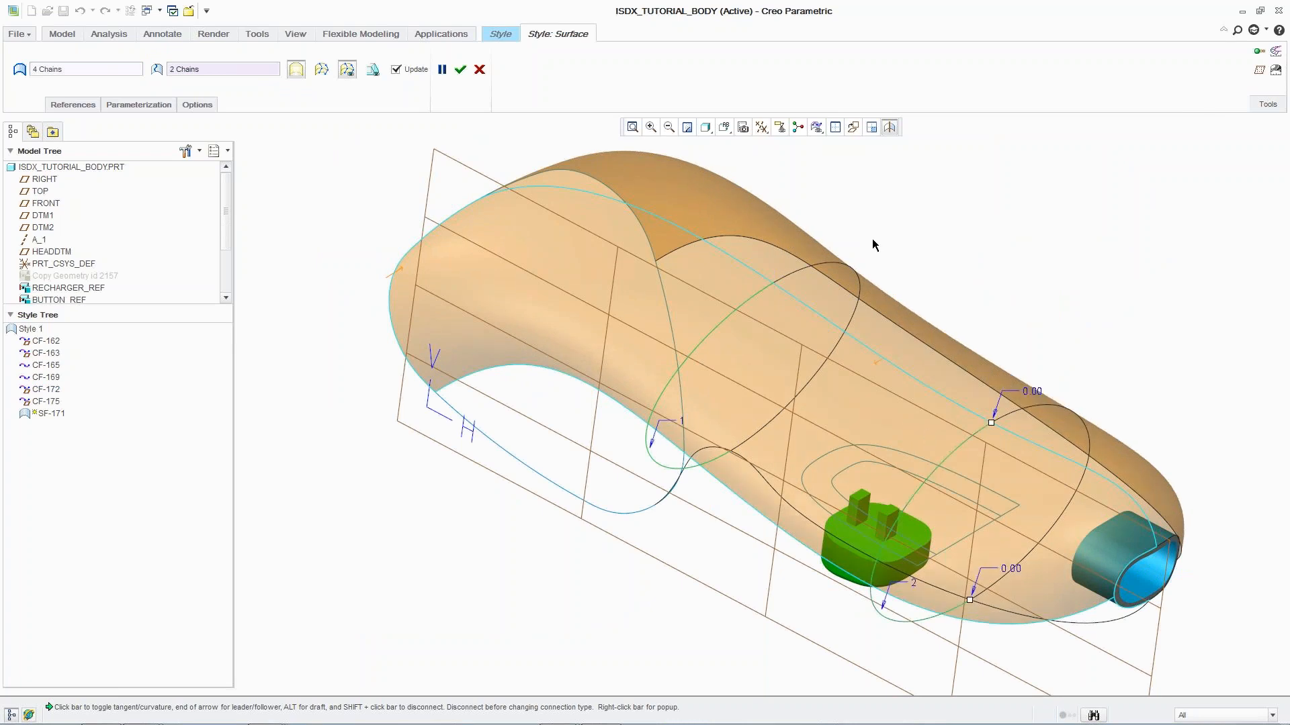
pyautogui.middleClick(906, 248)
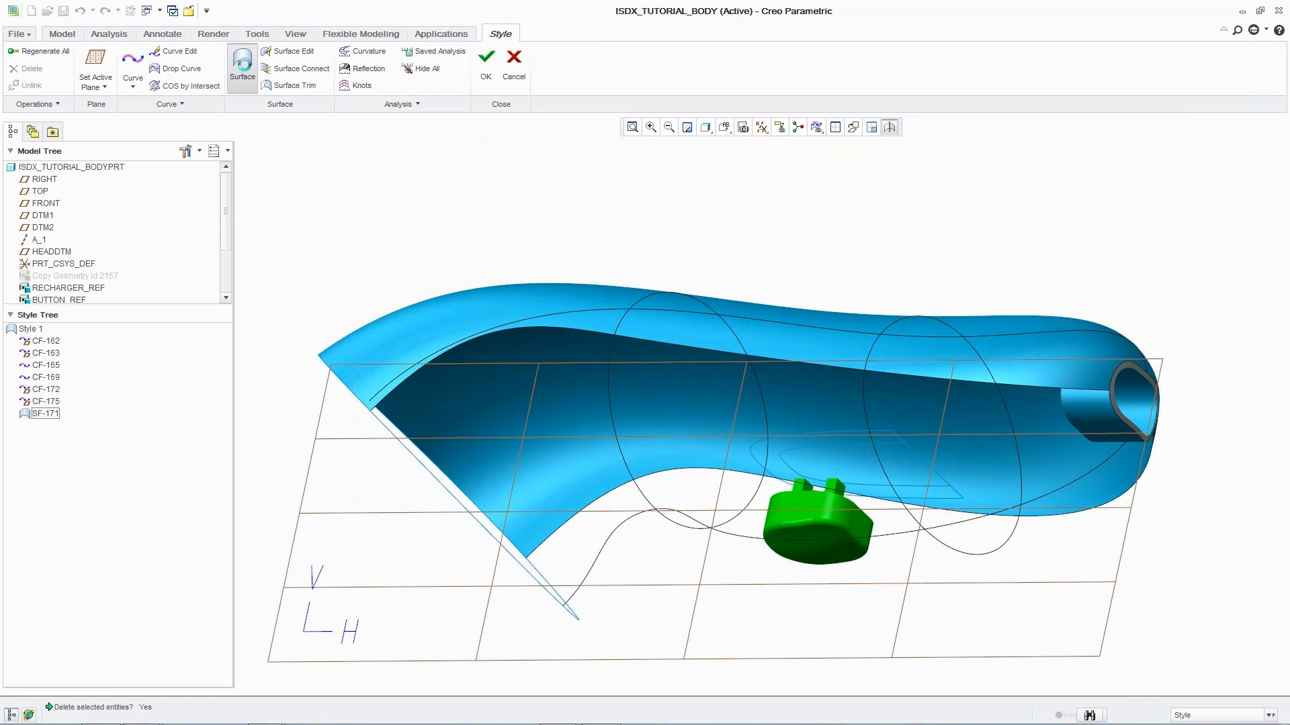
# Create a lower body surface bounded by the first cross-section, the side curve, the recharger-end curve and the lower profile curve.
pyautogui.click(250, 70)
pyautogui.click(615, 418)
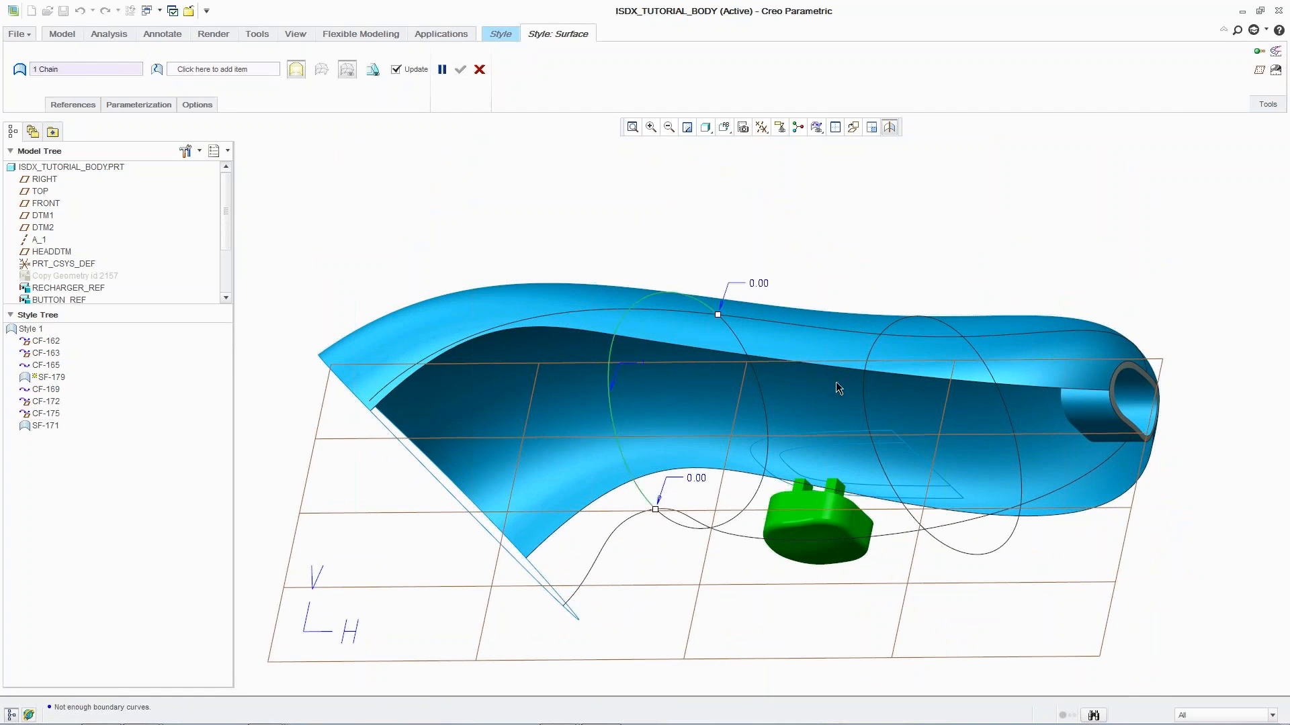
pyautogui.keyDown('ctrl'); pyautogui.click(866, 375); pyautogui.keyUp('ctrl')
pyautogui.keyDown('ctrl'); pyautogui.click(1109, 418); pyautogui.keyUp('ctrl')
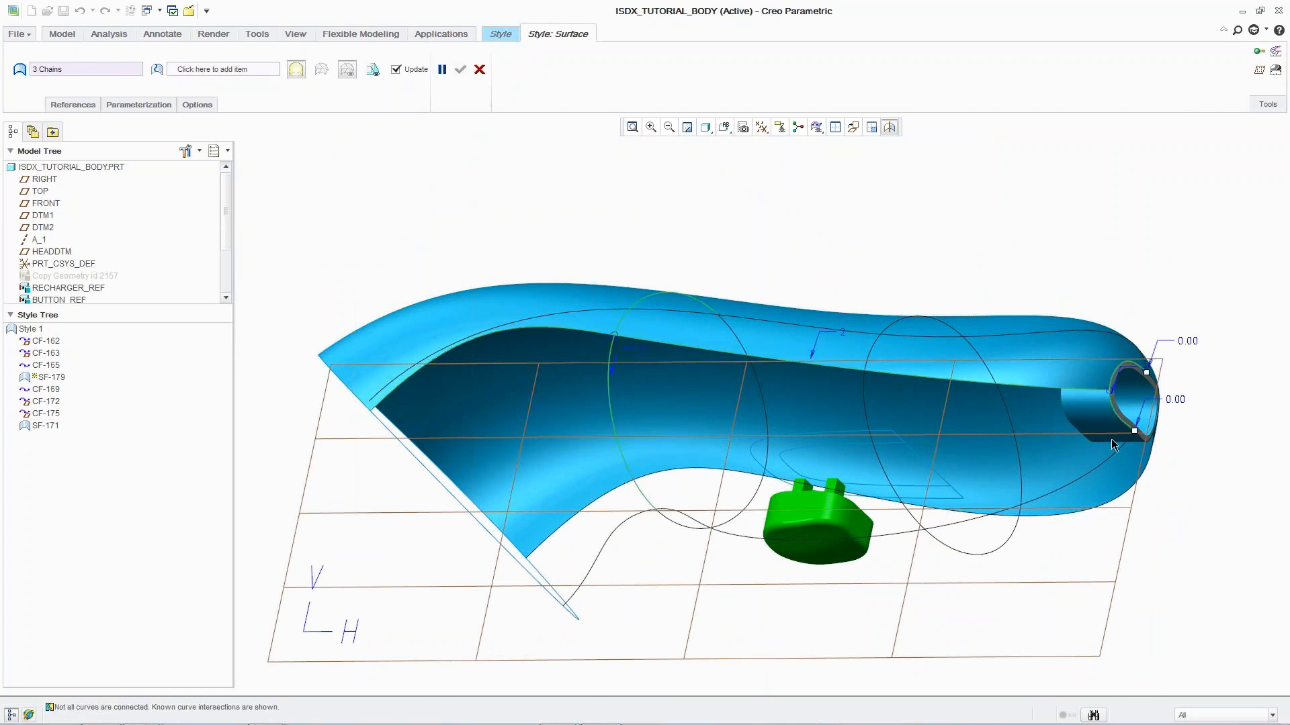
pyautogui.keyDown('ctrl'); pyautogui.click(1115, 462); pyautogui.keyUp('ctrl')
# Add the second cross-section as the lower surface's internal curve and set its connection to the upper surface to Curvature.
pyautogui.click(212, 70)
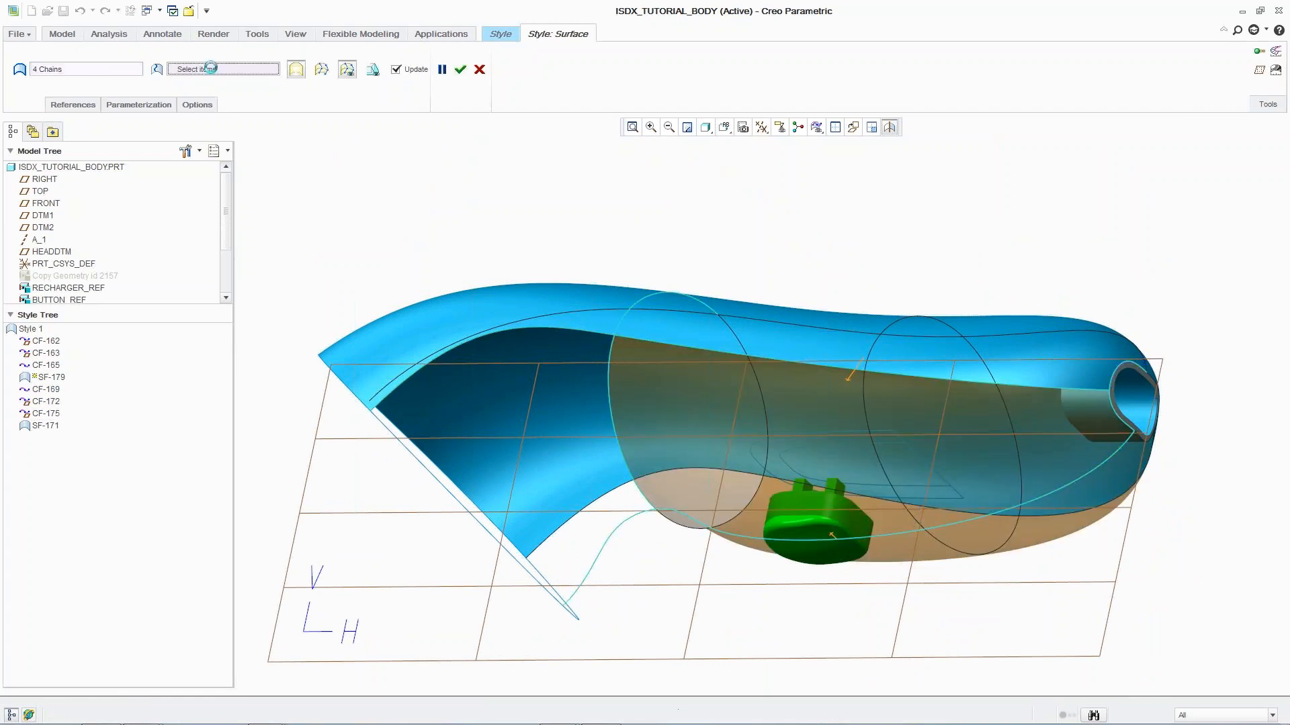
pyautogui.click(868, 428)
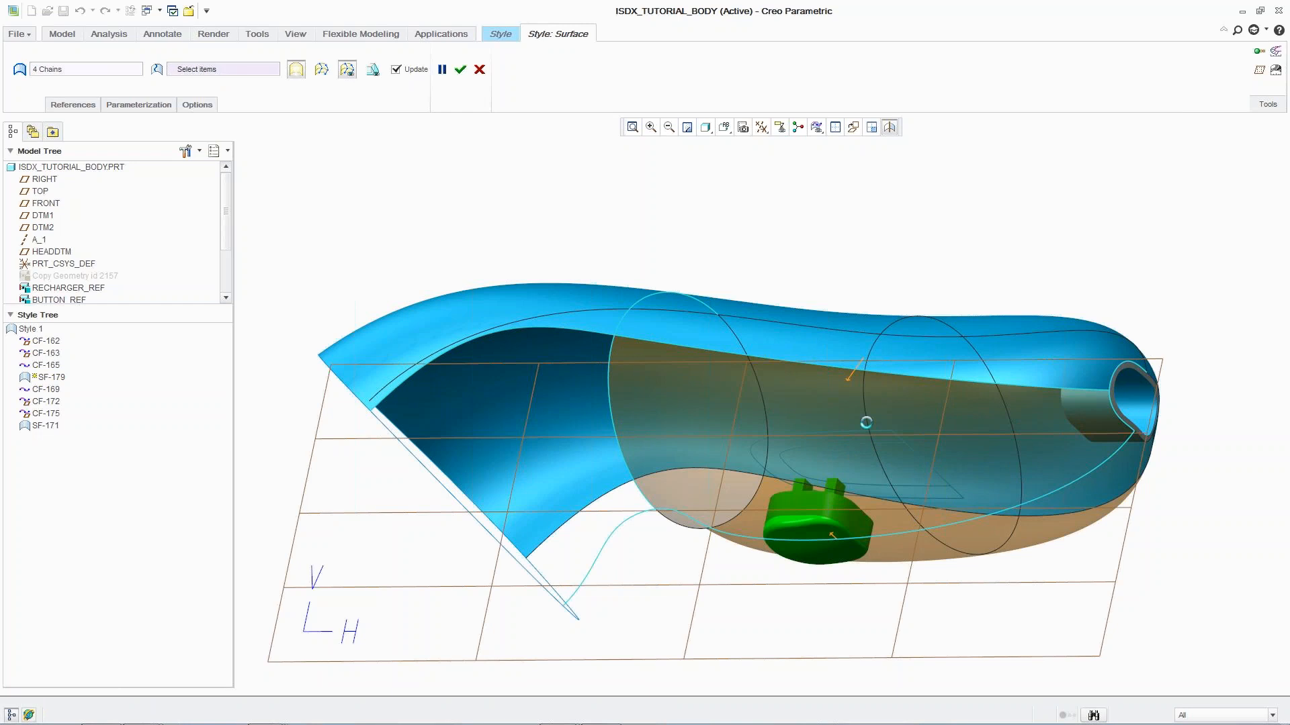
pyautogui.rightClick(821, 376)
pyautogui.click(847, 455)
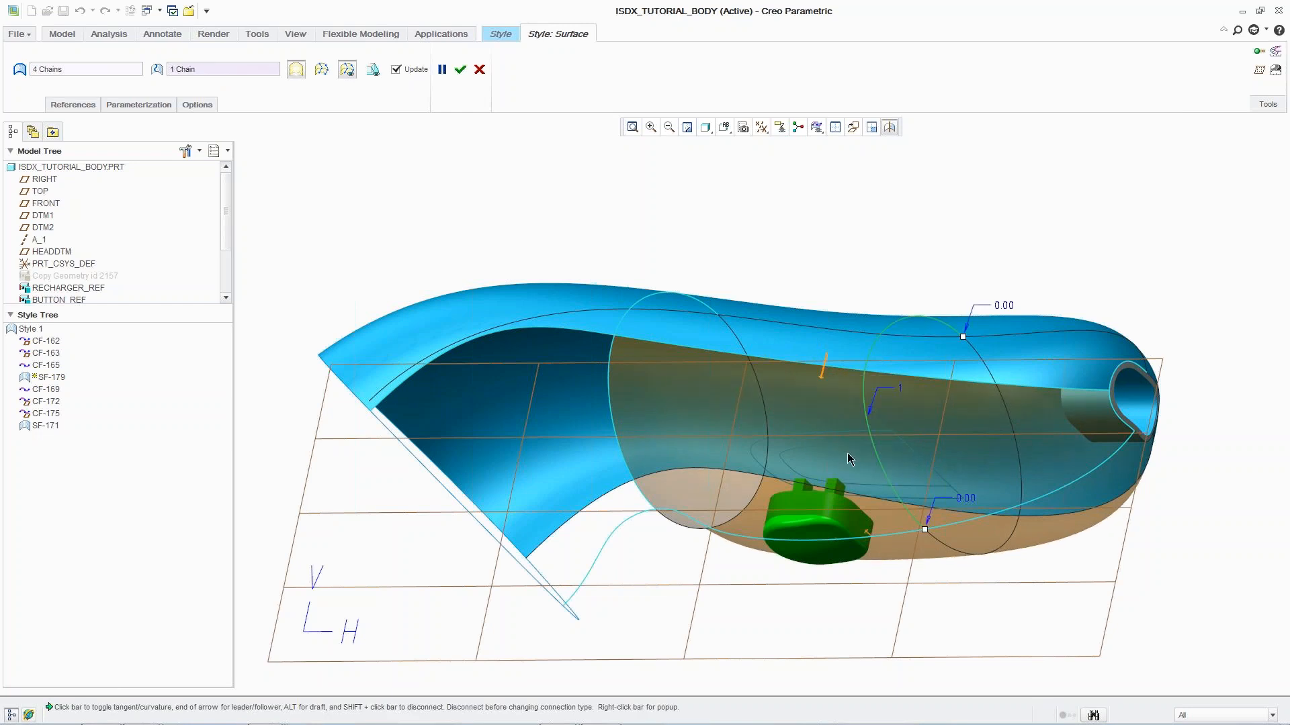
# Accept the lower surface and create a head-end lower surface bounded by the side curve, first cross-section, lower profile curve and head-plane curve.
pyautogui.middleClick(722, 271)
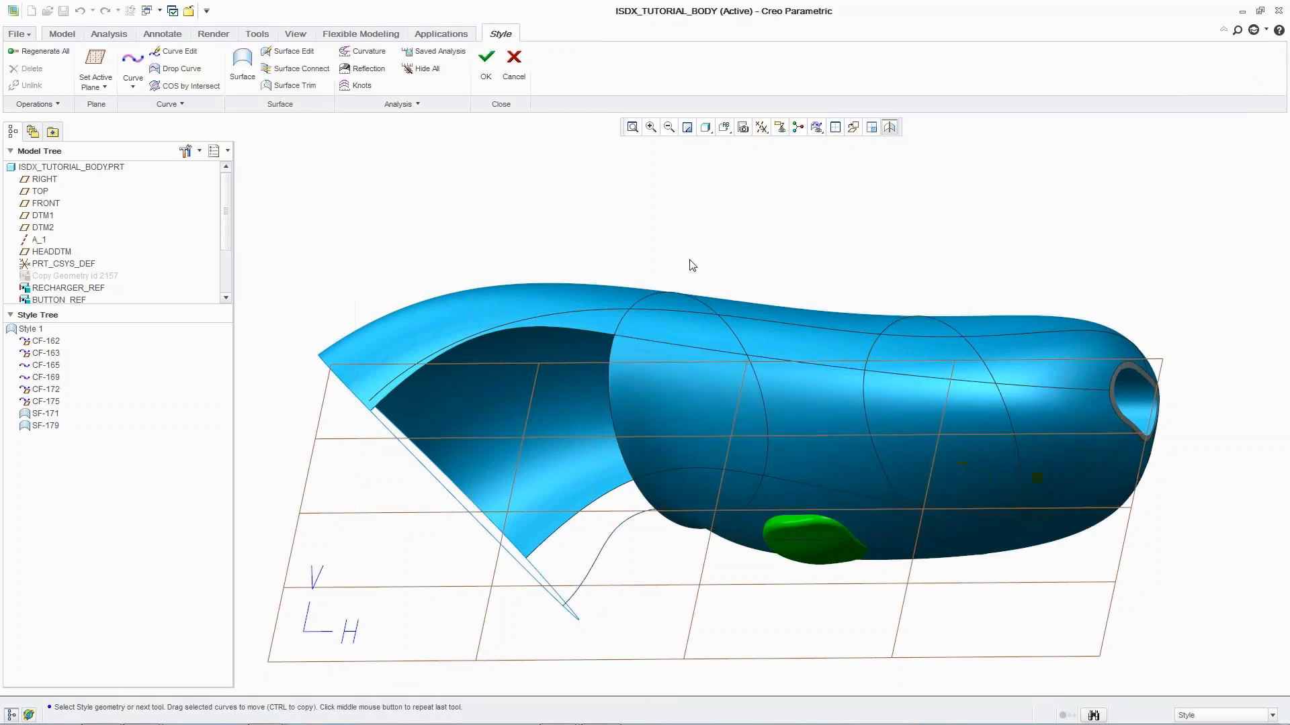
pyautogui.click(250, 77)
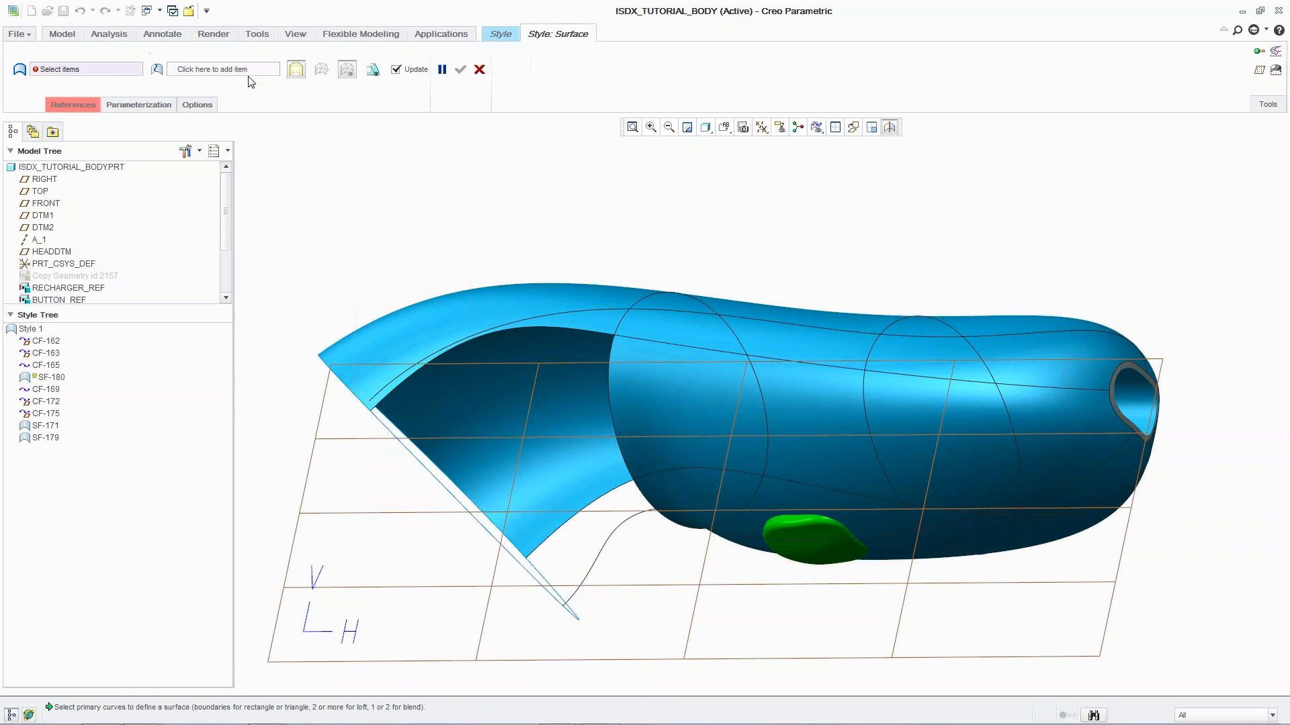
pyautogui.click(517, 331)
pyautogui.keyDown('ctrl'); pyautogui.click(614, 422); pyautogui.keyUp('ctrl')
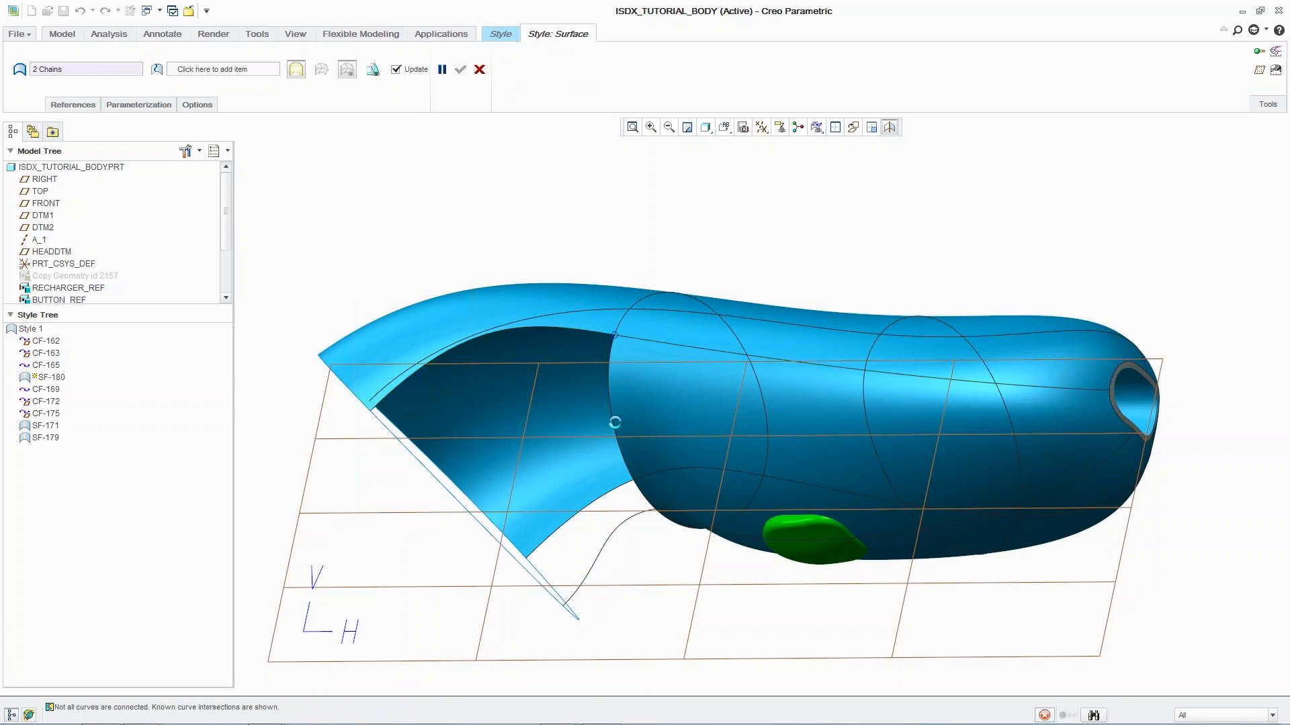
pyautogui.keyDown('ctrl'); pyautogui.click(608, 534); pyautogui.keyUp('ctrl')
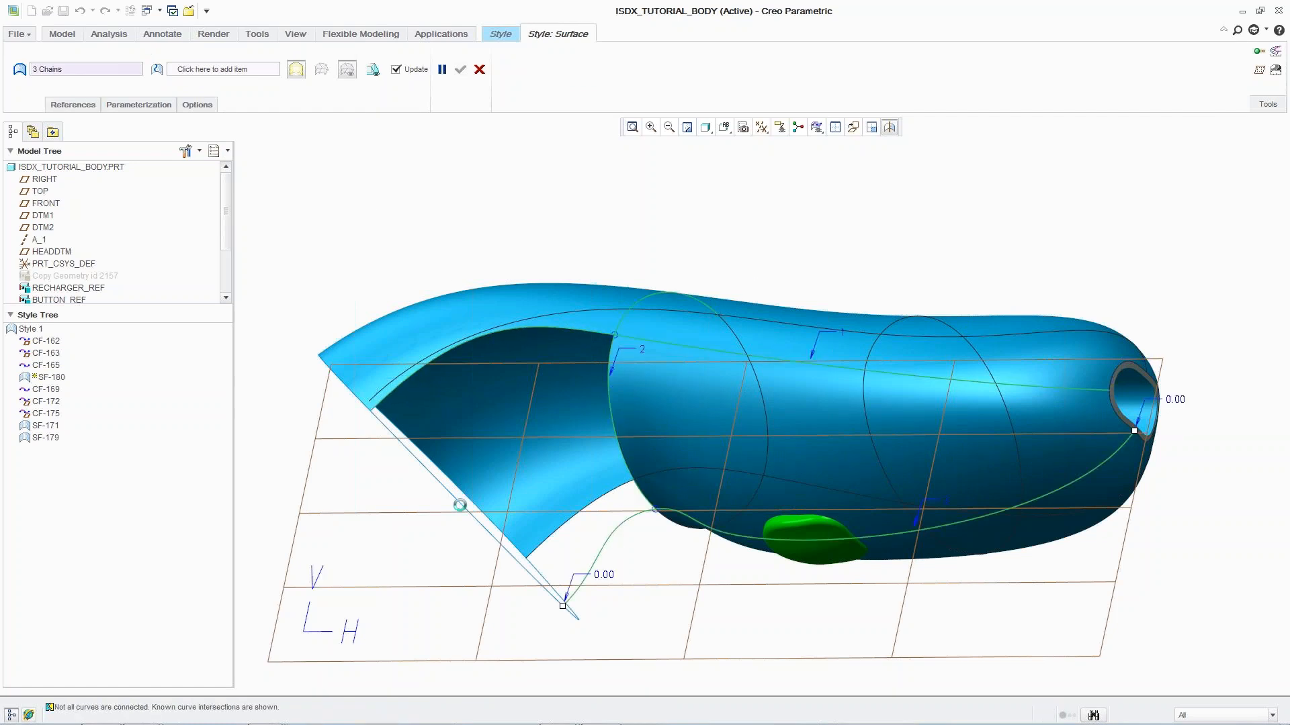
pyautogui.keyDown('ctrl'); pyautogui.click(462, 509); pyautogui.keyUp('ctrl')
# Set the head-end surface's connections to Curvature along the cross-section and side curve and Position along the lower profile curve, and accept it.
pyautogui.rightClick(604, 432)
pyautogui.click(626, 510)
pyautogui.rightClick(504, 338)
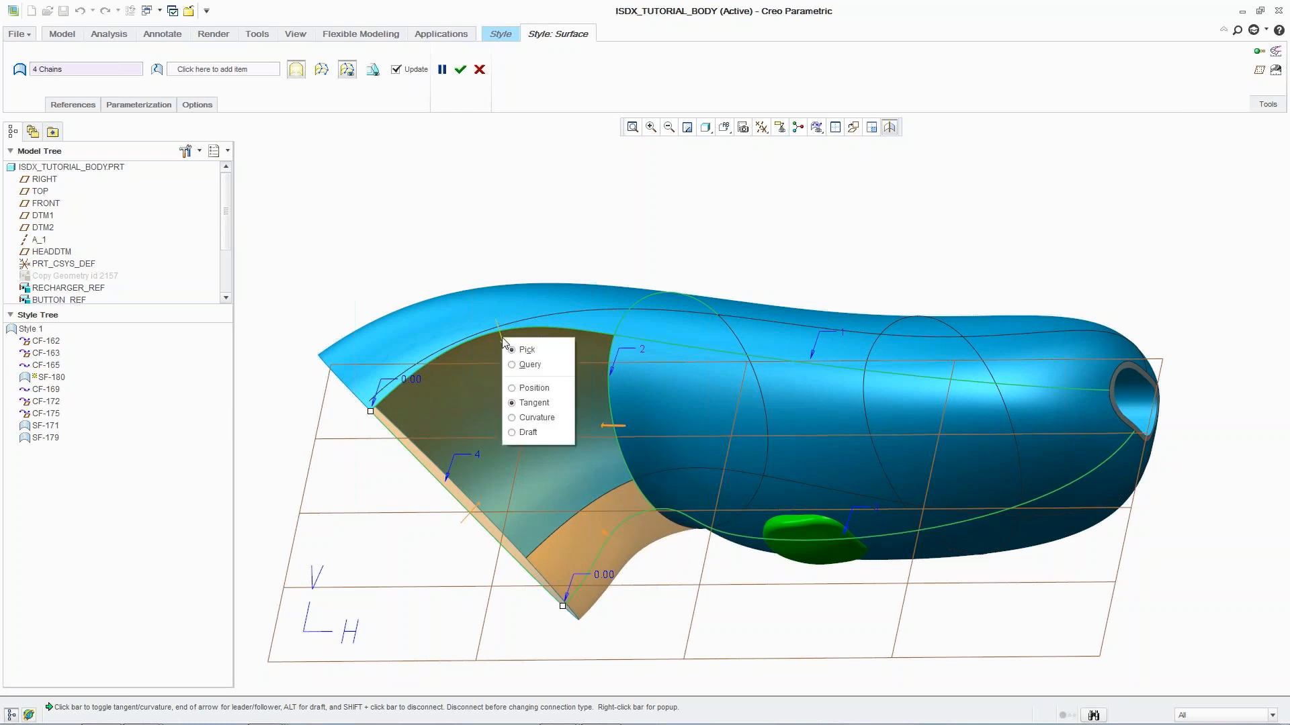
pyautogui.click(532, 421)
pyautogui.rightClick(607, 534)
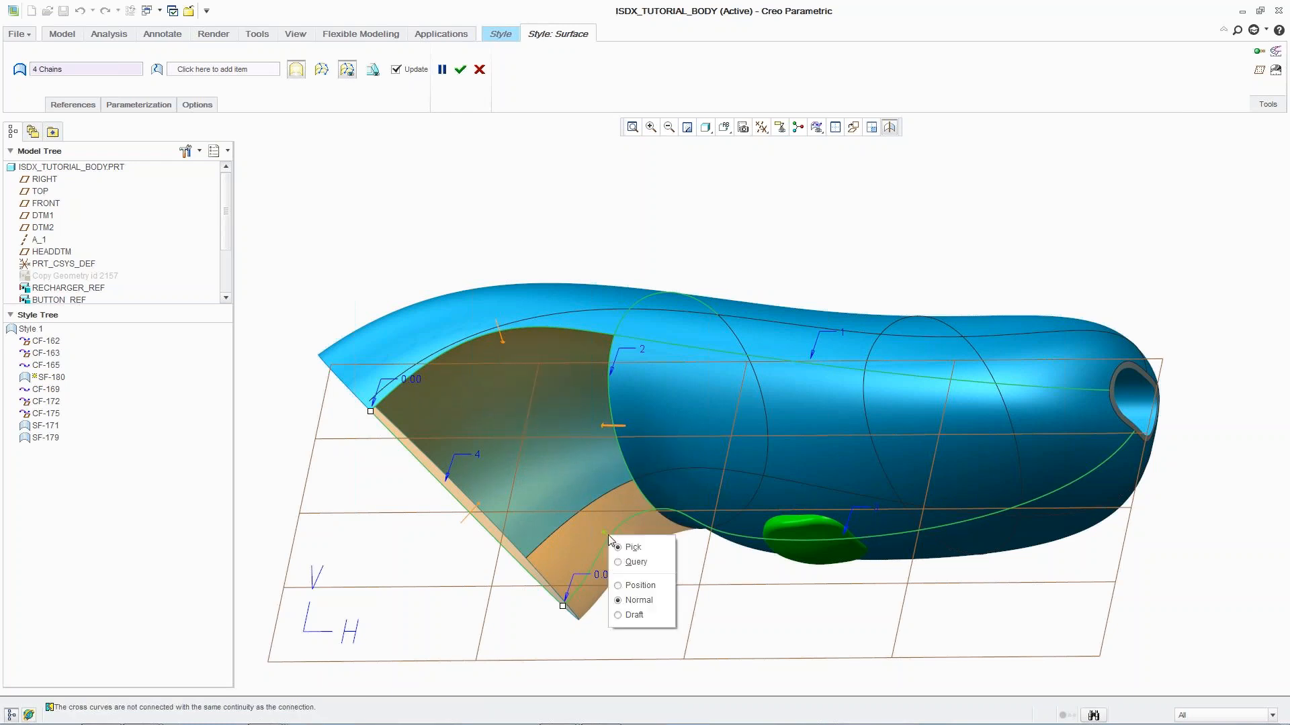
pyautogui.click(662, 586)
pyautogui.middleClick(714, 575)
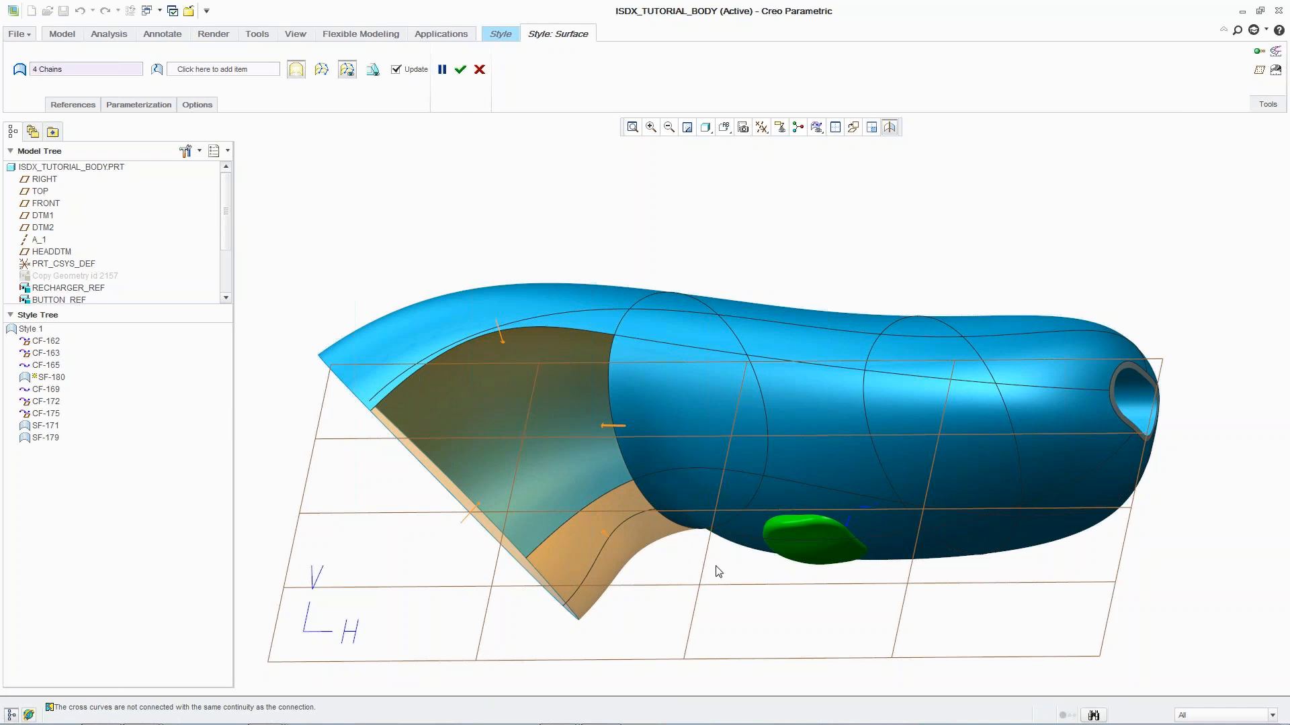
pyautogui.click(715, 570)
pyautogui.moveTo(715, 570); pyautogui.dragTo(717, 571, button='middle')
# Run a Reflection analysis on the shaver body and examine the surface quality from several angles.
pyautogui.click(364, 68)
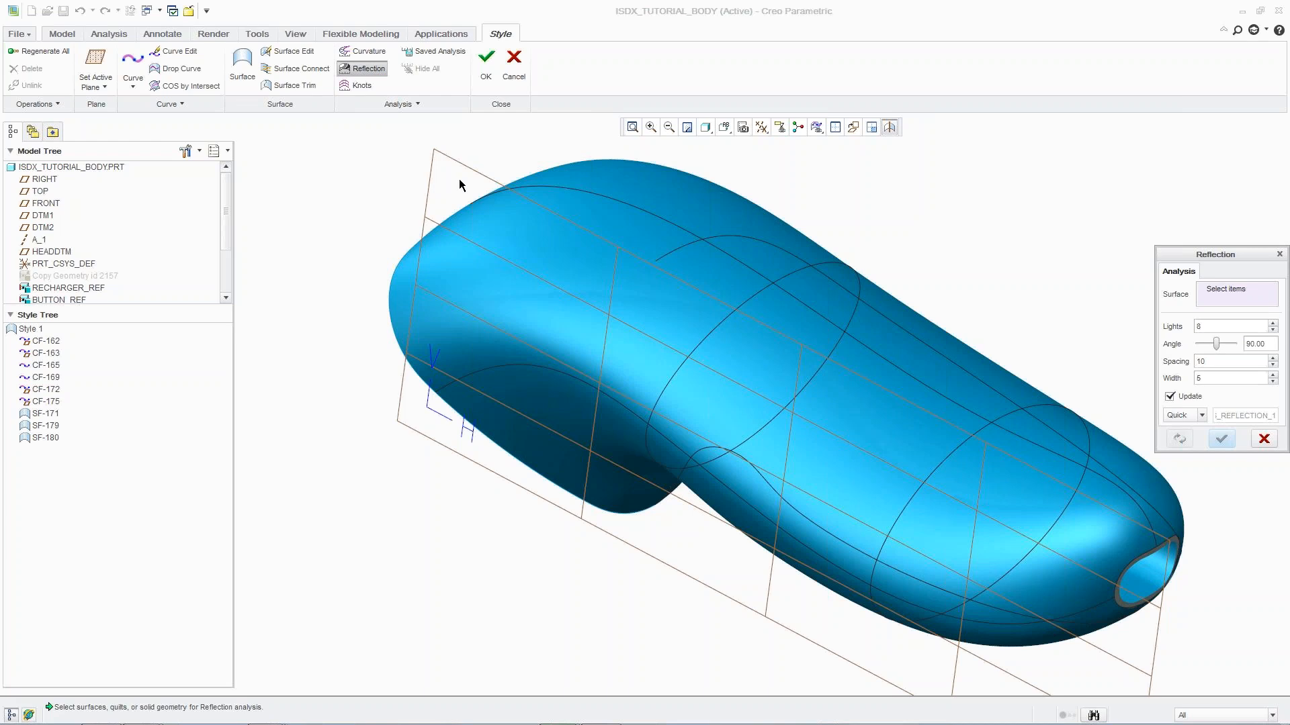
pyautogui.click(517, 251)
pyautogui.moveTo(522, 247); pyautogui.dragTo(535, 164, button='middle')
pyautogui.moveTo(660, 401); pyautogui.dragTo(614, 453, button='middle')
pyautogui.hotkey('ctrl', 'd')
pyautogui.middleClick(614, 452)
# Hide the RECHARGER_REF and BUTTON_REF features, and switch to SHAVER_ISDX.ASM to examine the body with the shaver head.
pyautogui.moveTo(613, 452); pyautogui.dragTo(840, 217, button='middle')
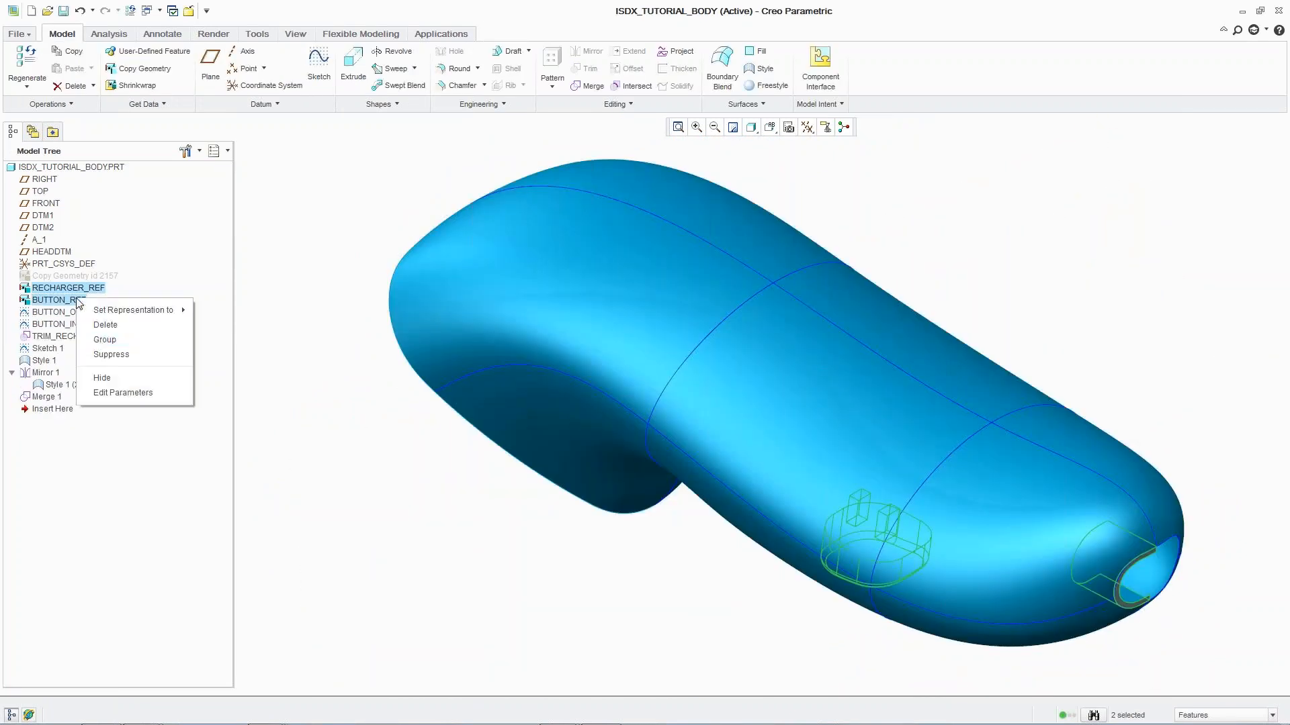
pyautogui.click(101, 377)
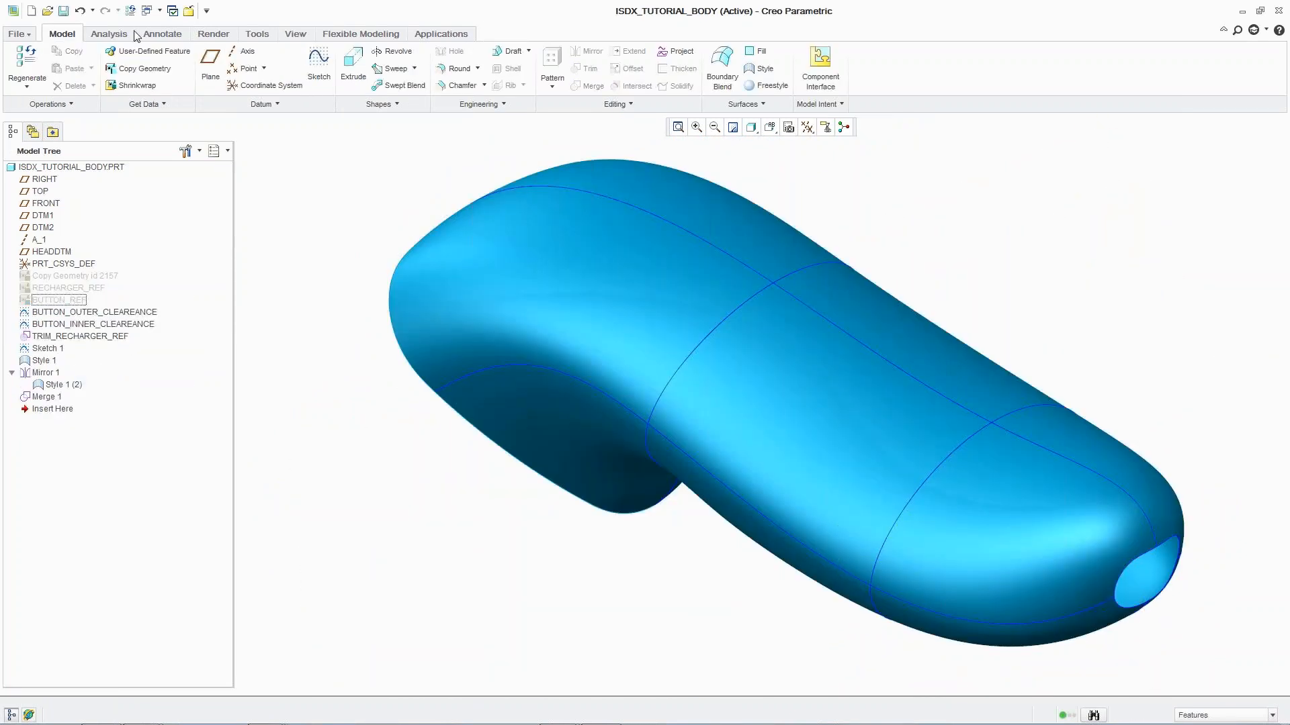
pyautogui.click(158, 10)
pyautogui.click(159, 33)
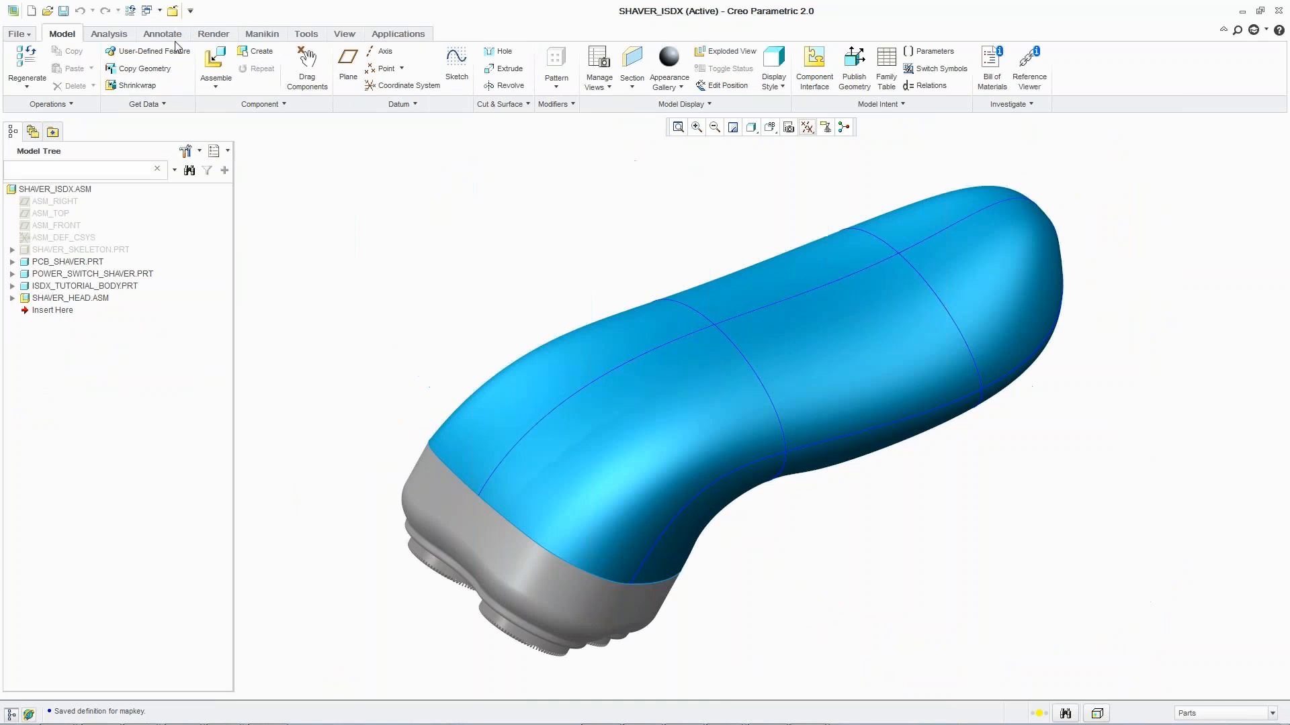
pyautogui.moveTo(562, 273); pyautogui.dragTo(614, 243, button='middle')
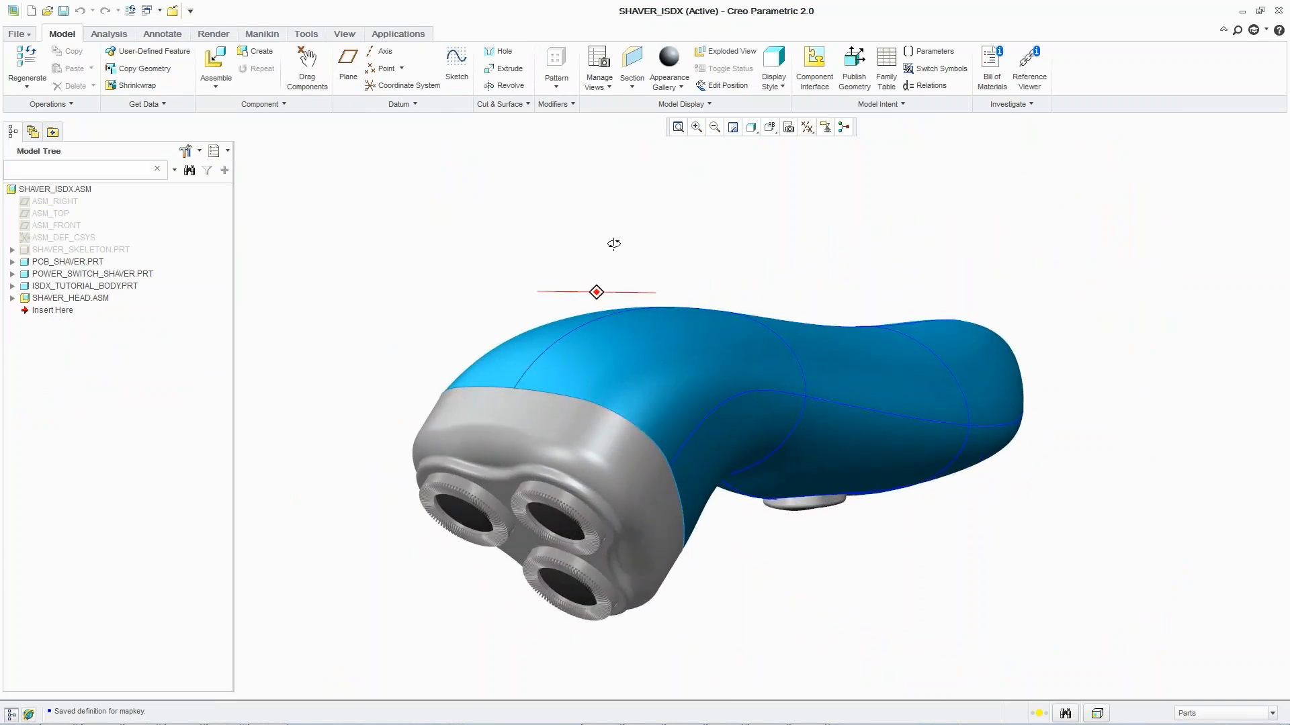
pyautogui.moveTo(614, 244); pyautogui.dragTo(534, 286, button='middle')
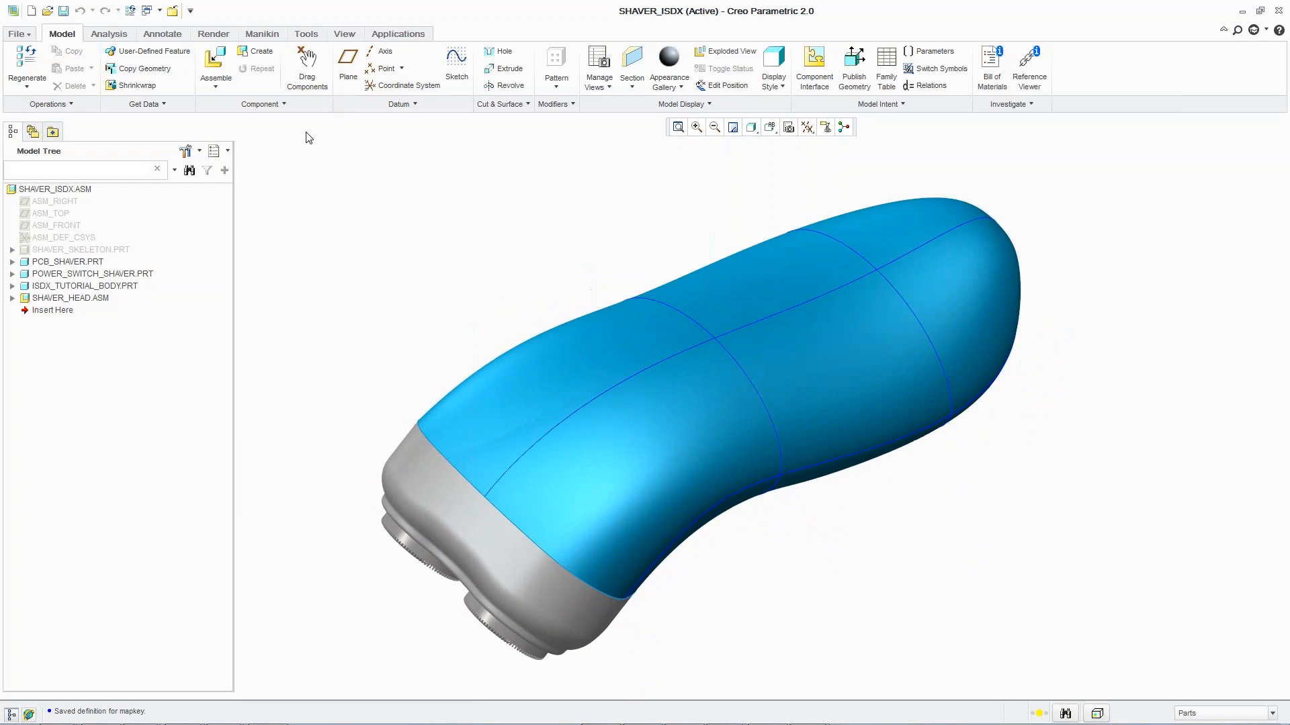
# Return to ISDX_TUTORIAL_BODY.PRT and dynamically edit the HEADDTM datum plane in the FRONT view to change the angle of the head end.
pyautogui.click(160, 11)
pyautogui.click(168, 47)
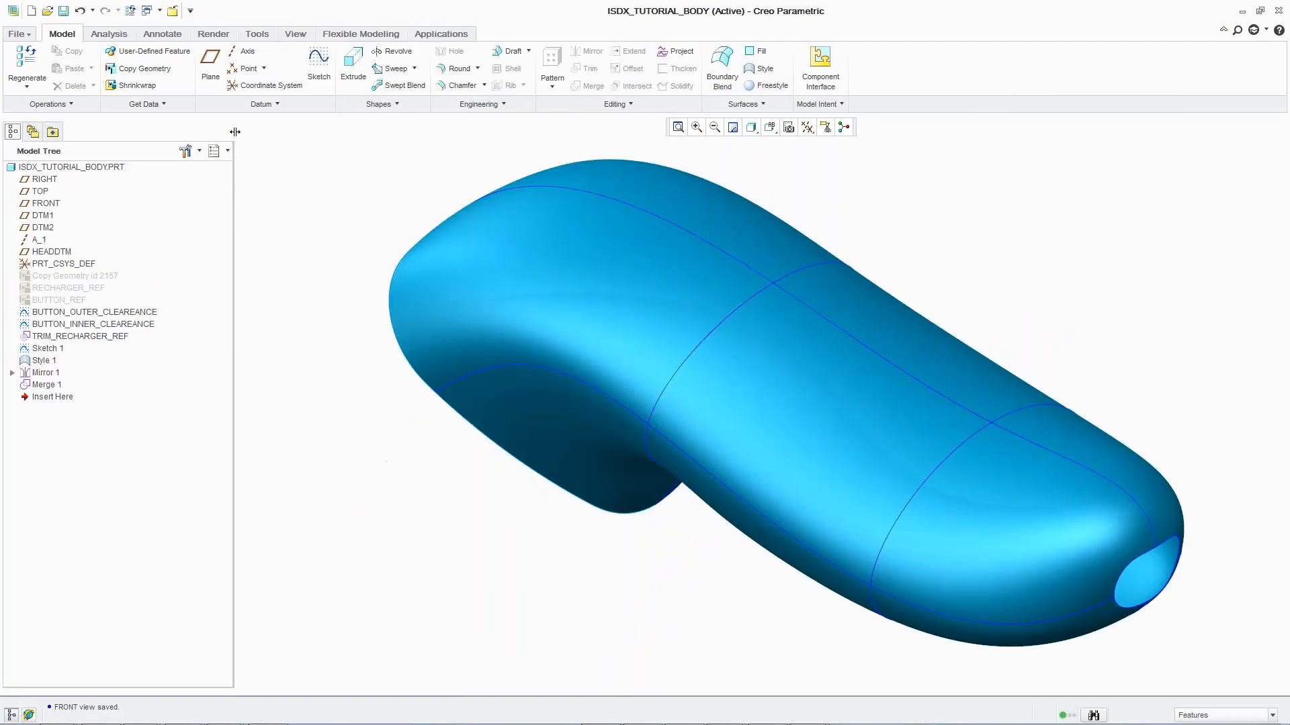
pyautogui.press('v')
pyautogui.press('f')
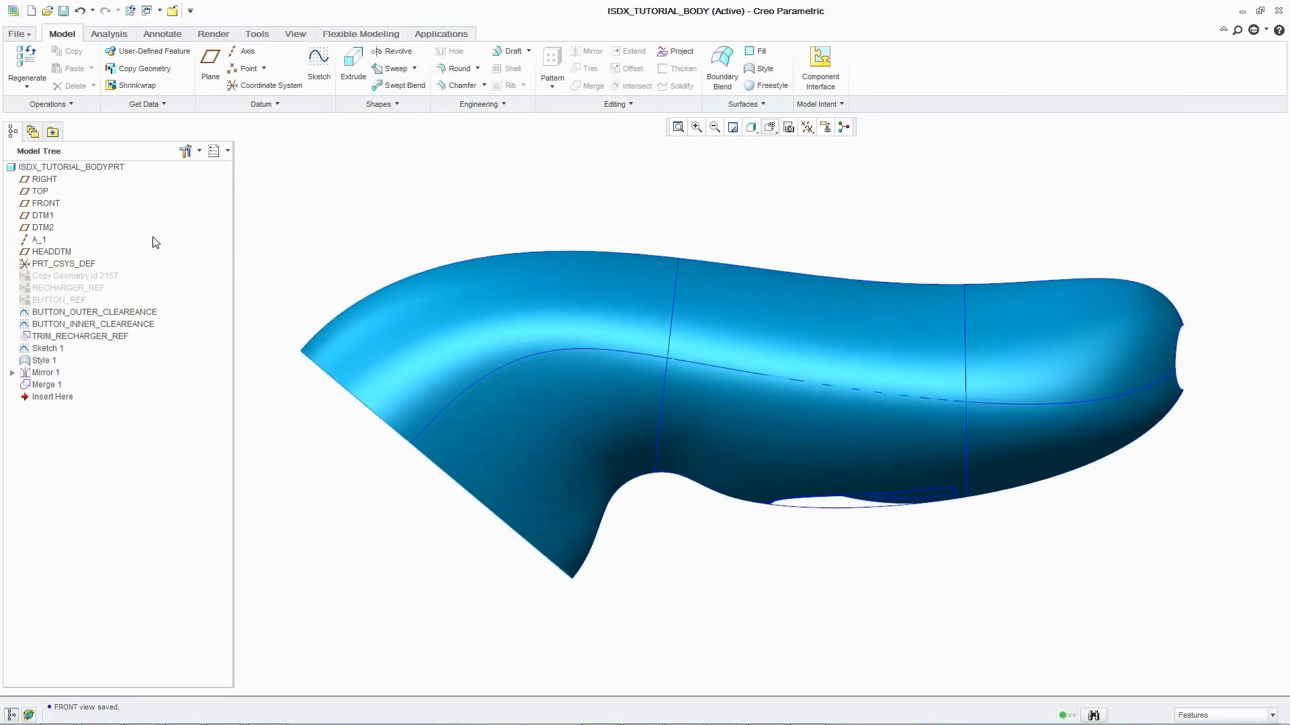
pyautogui.rightClick(62, 254)
pyautogui.click(107, 344)
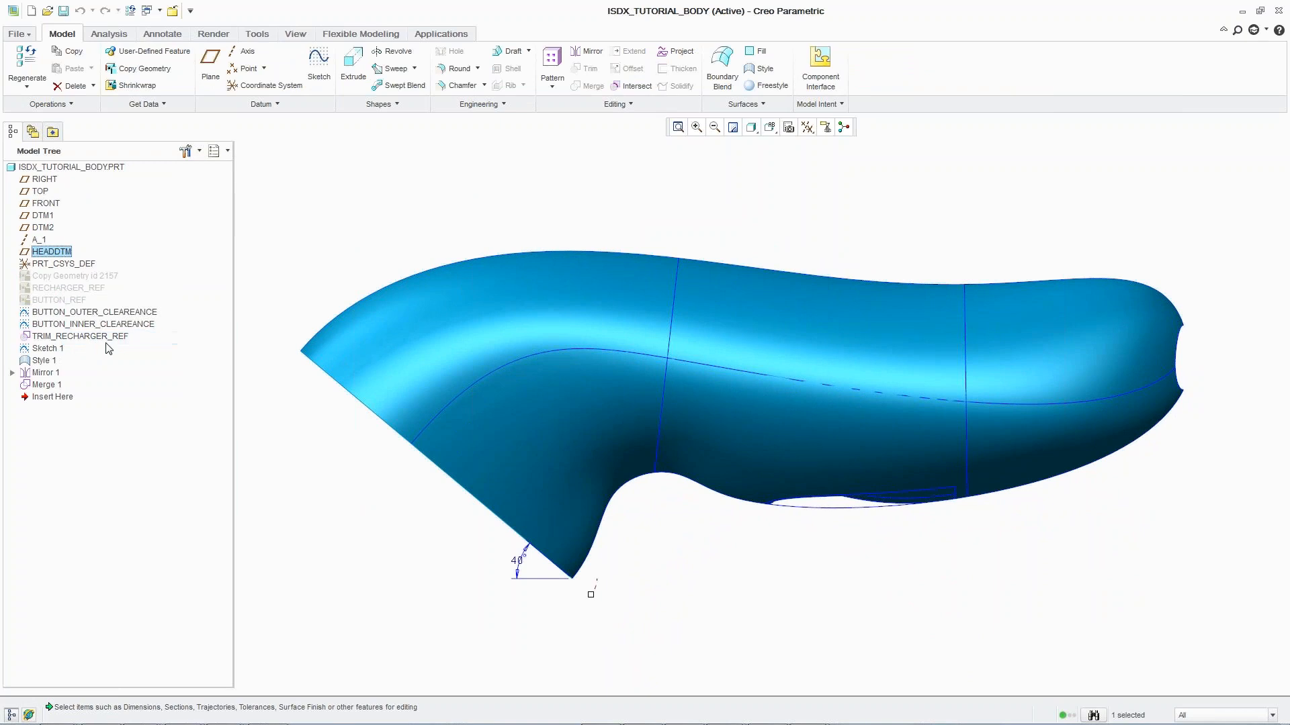
pyautogui.moveTo(591, 594); pyautogui.dragTo(551, 553)
pyautogui.click(428, 514)
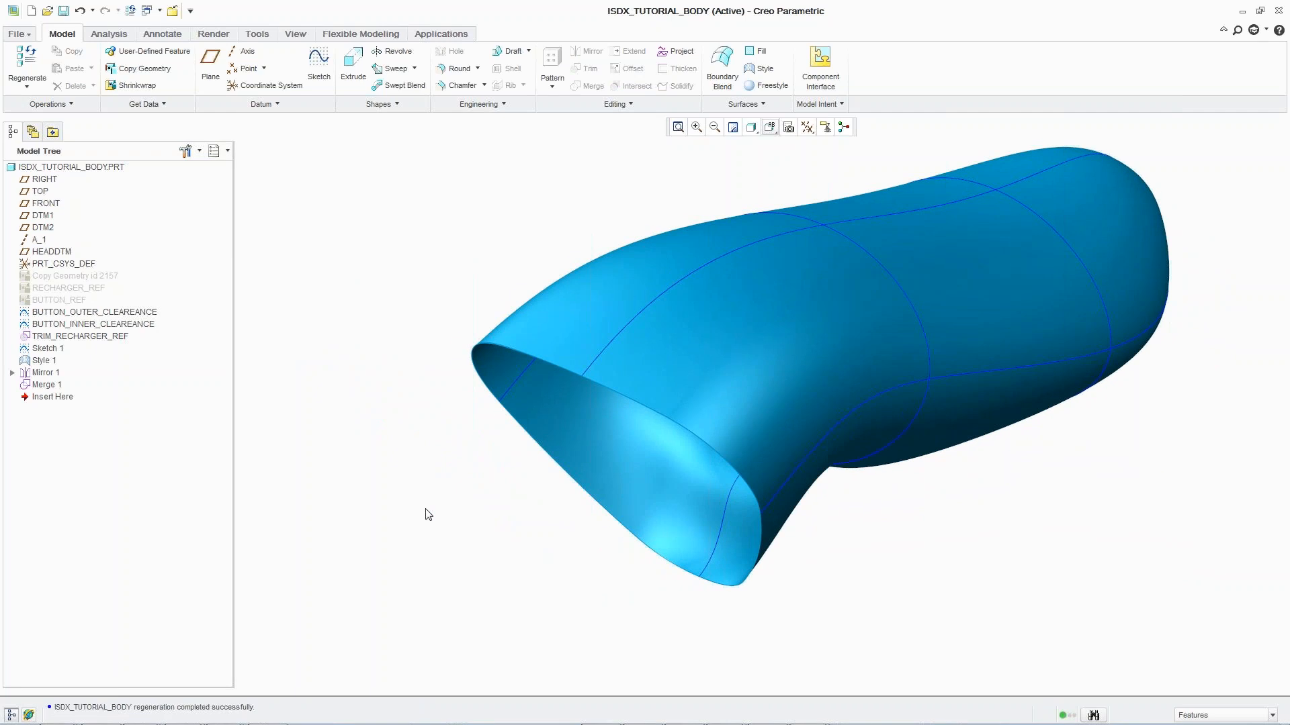
# Switch to SHAVER_ISDX.ASM and show the assembly in its default orientation to check the modified body.
pyautogui.click(148, 10)
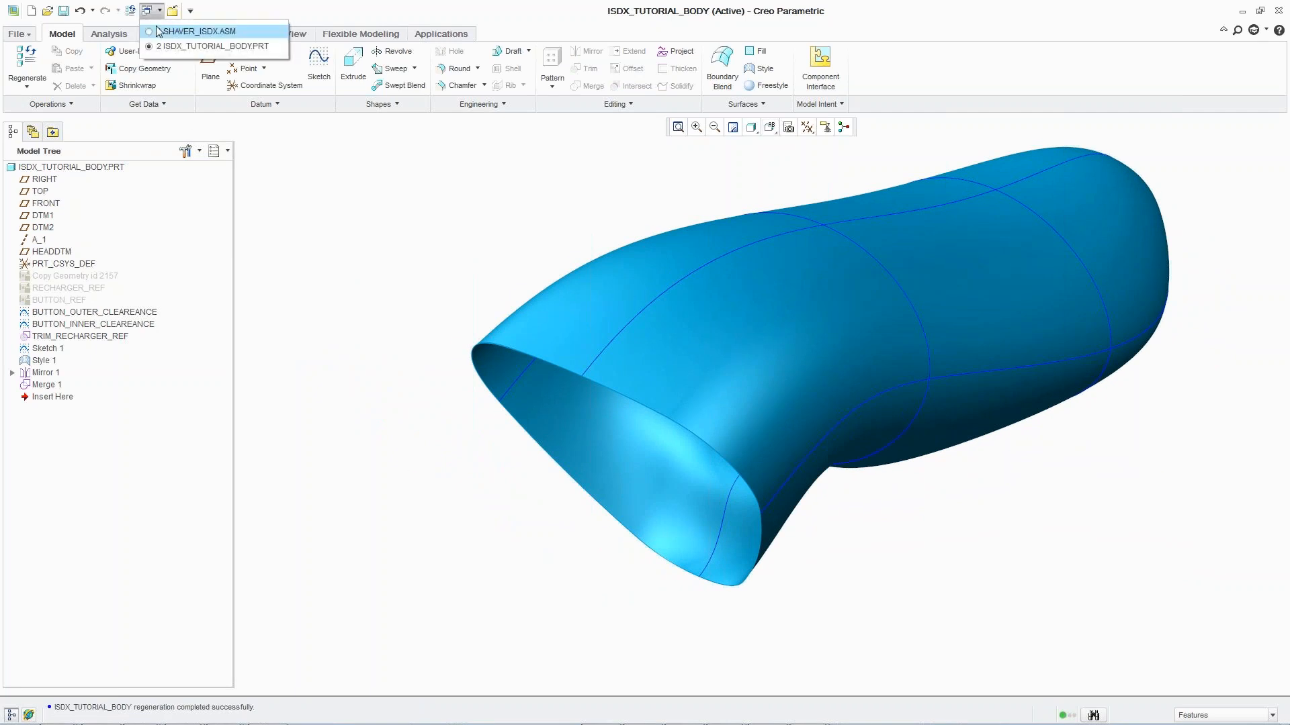
pyautogui.click(195, 31)
pyautogui.hotkey('ctrl', 'd')
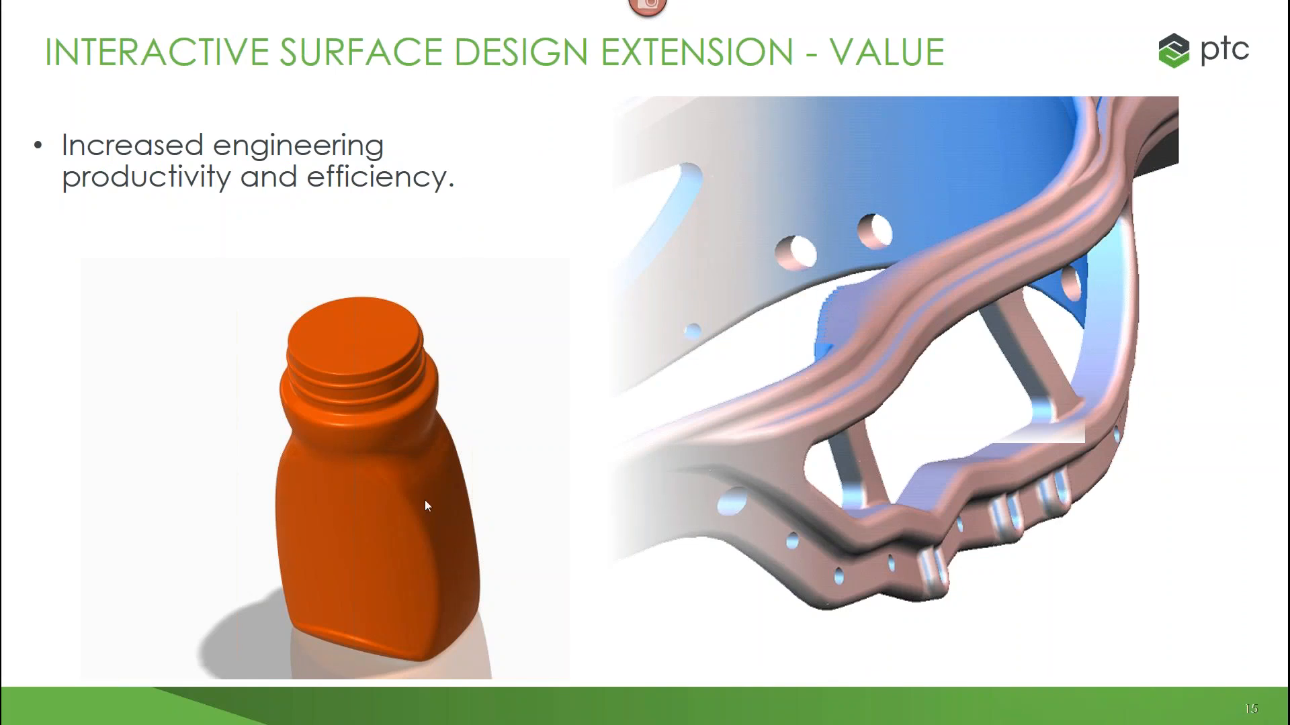
pyautogui.press('Right')
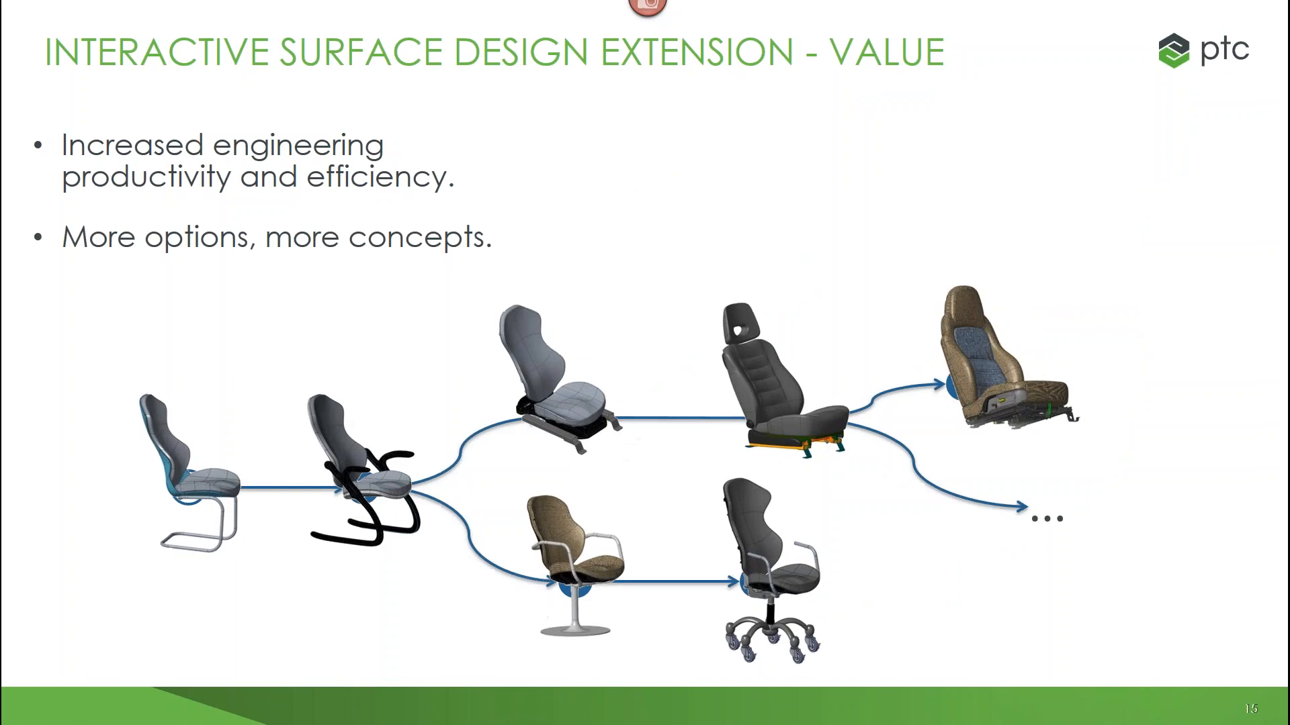